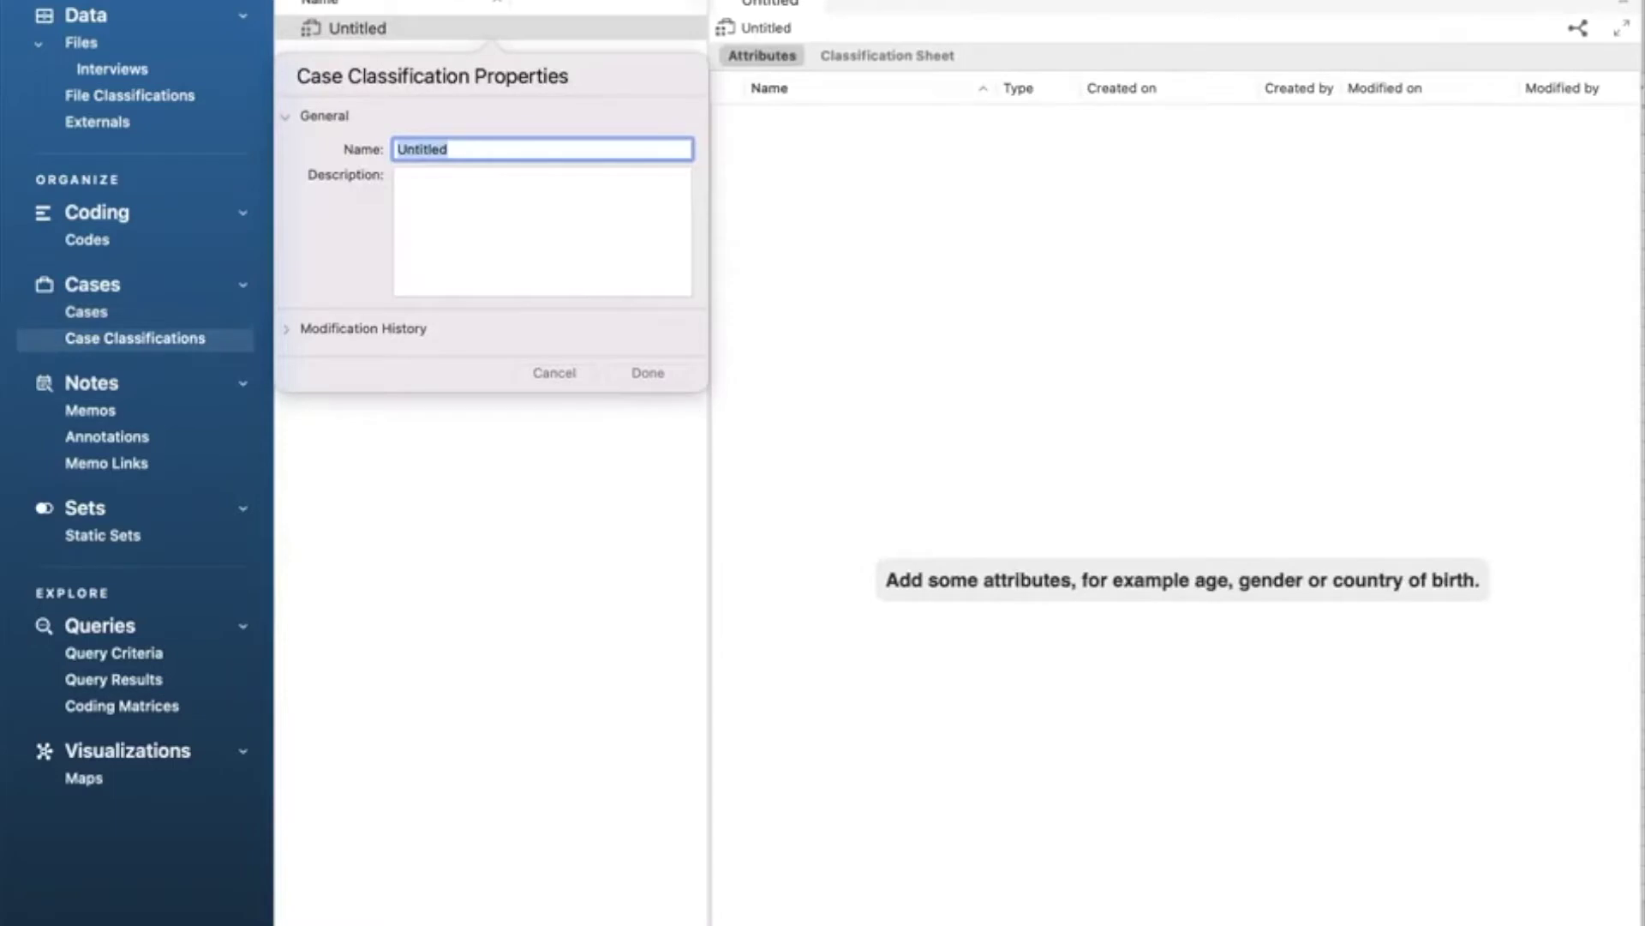
- Discard the Untitled case classification and return to the Interviews folder
{"action": "left_click", "coordinate": [548, 373]}
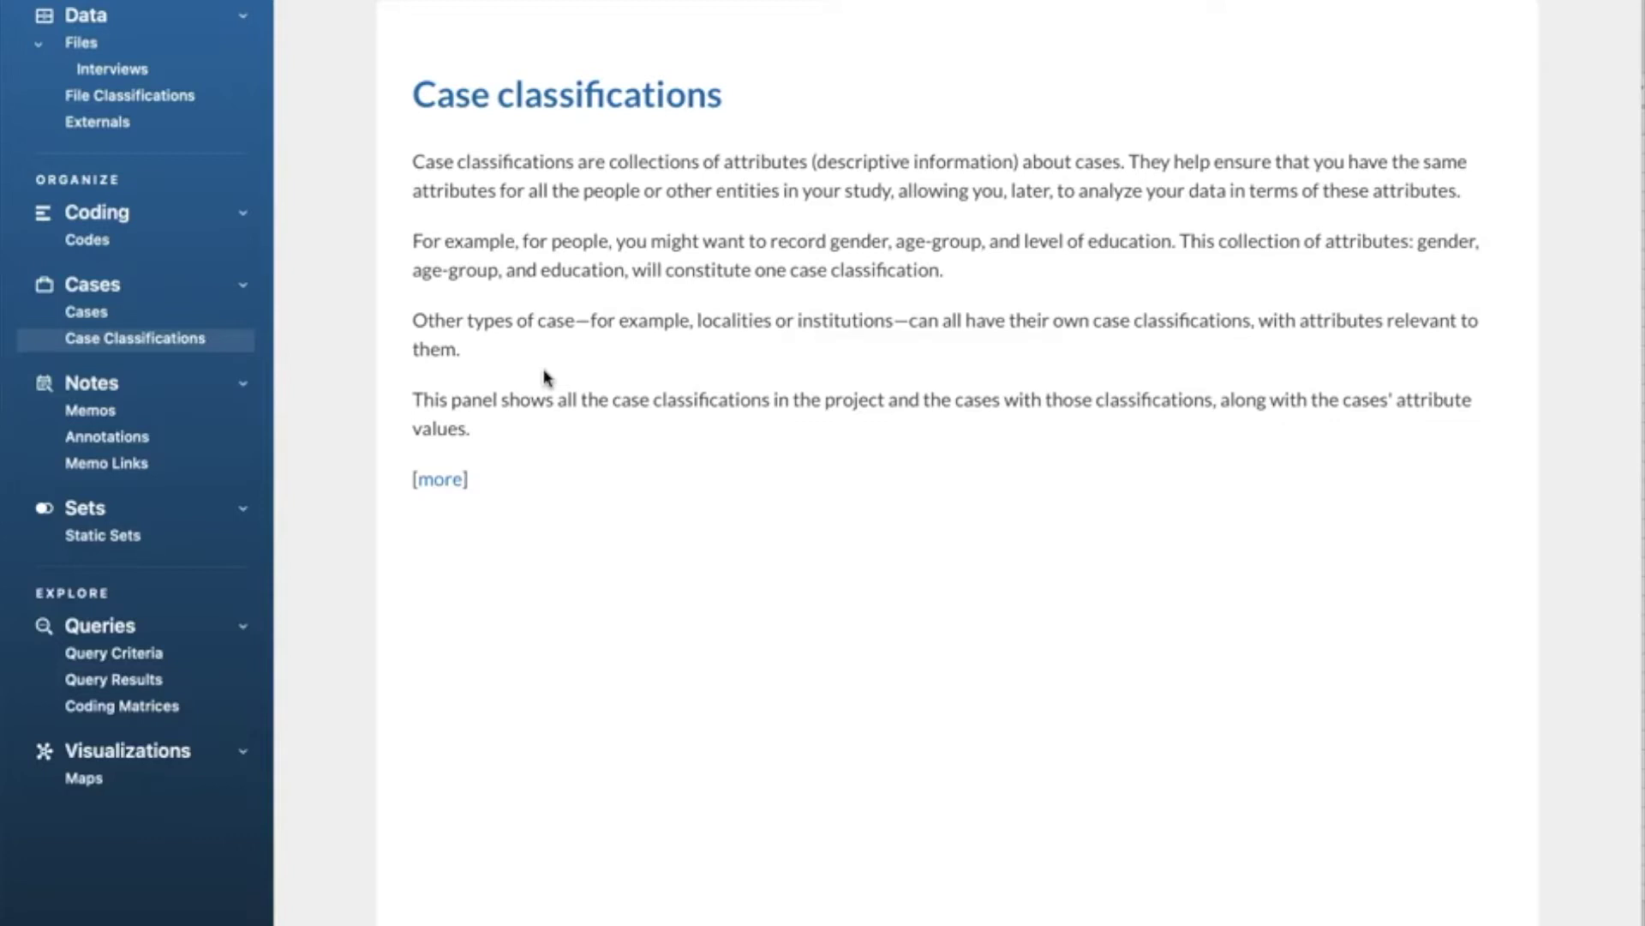
{"action": "left_click", "coordinate": [396, 366]}
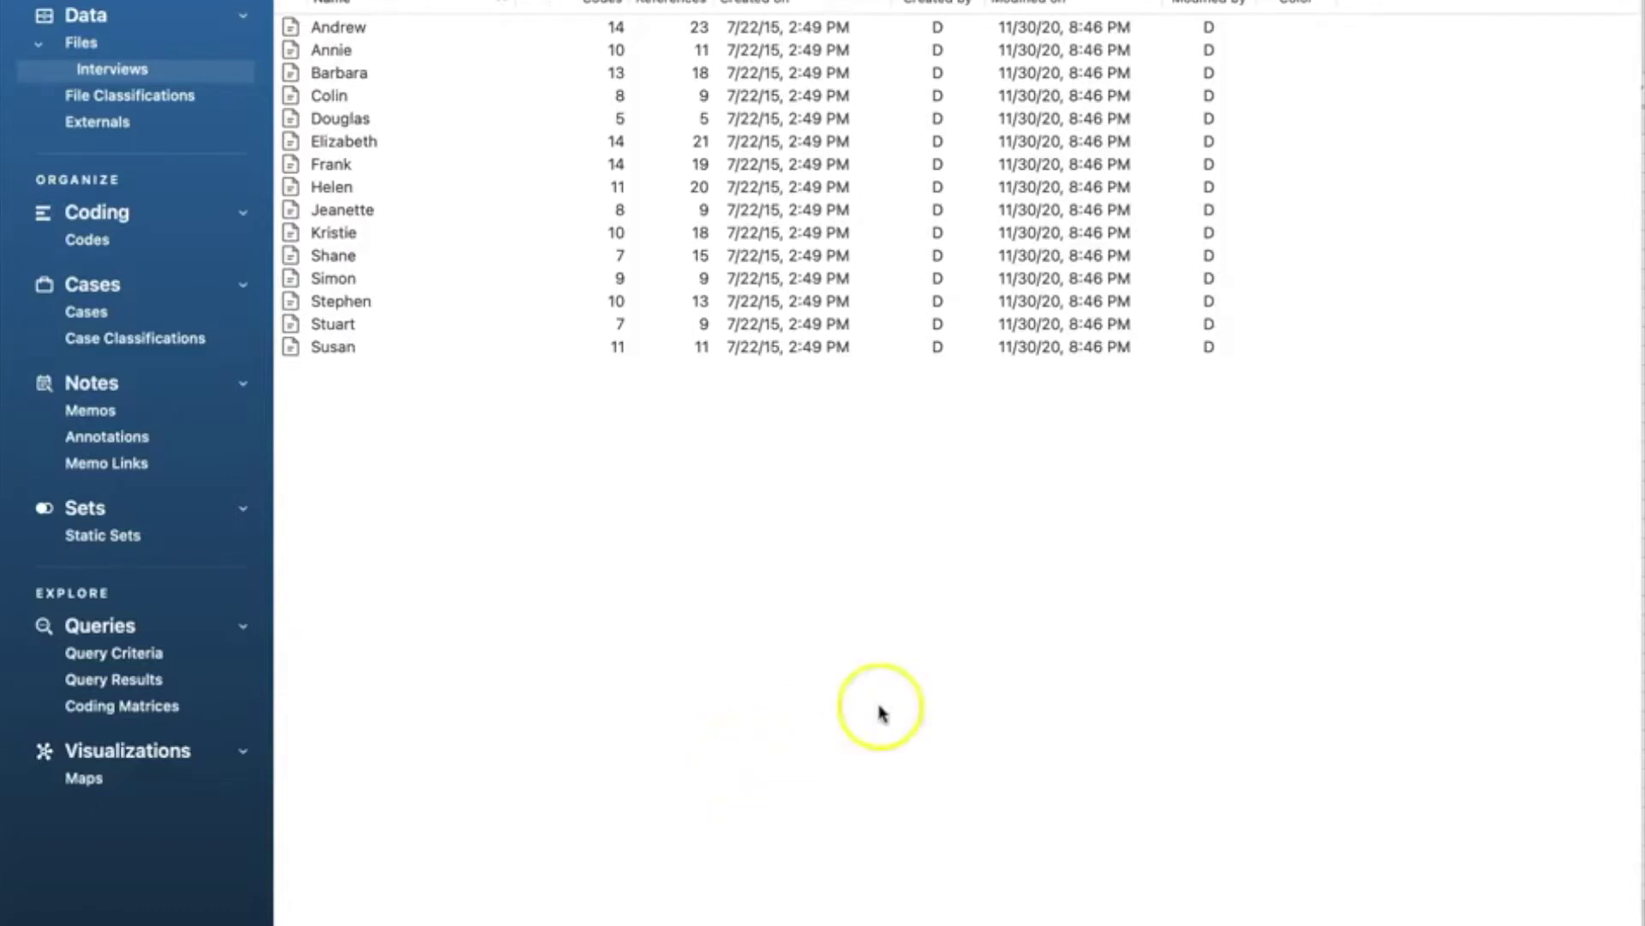
- Open Case Classifications, start a new classification, then cancel the Untitled one
{"action": "left_click", "coordinate": [183, 338]}
{"action": "key", "text": "super+n"}
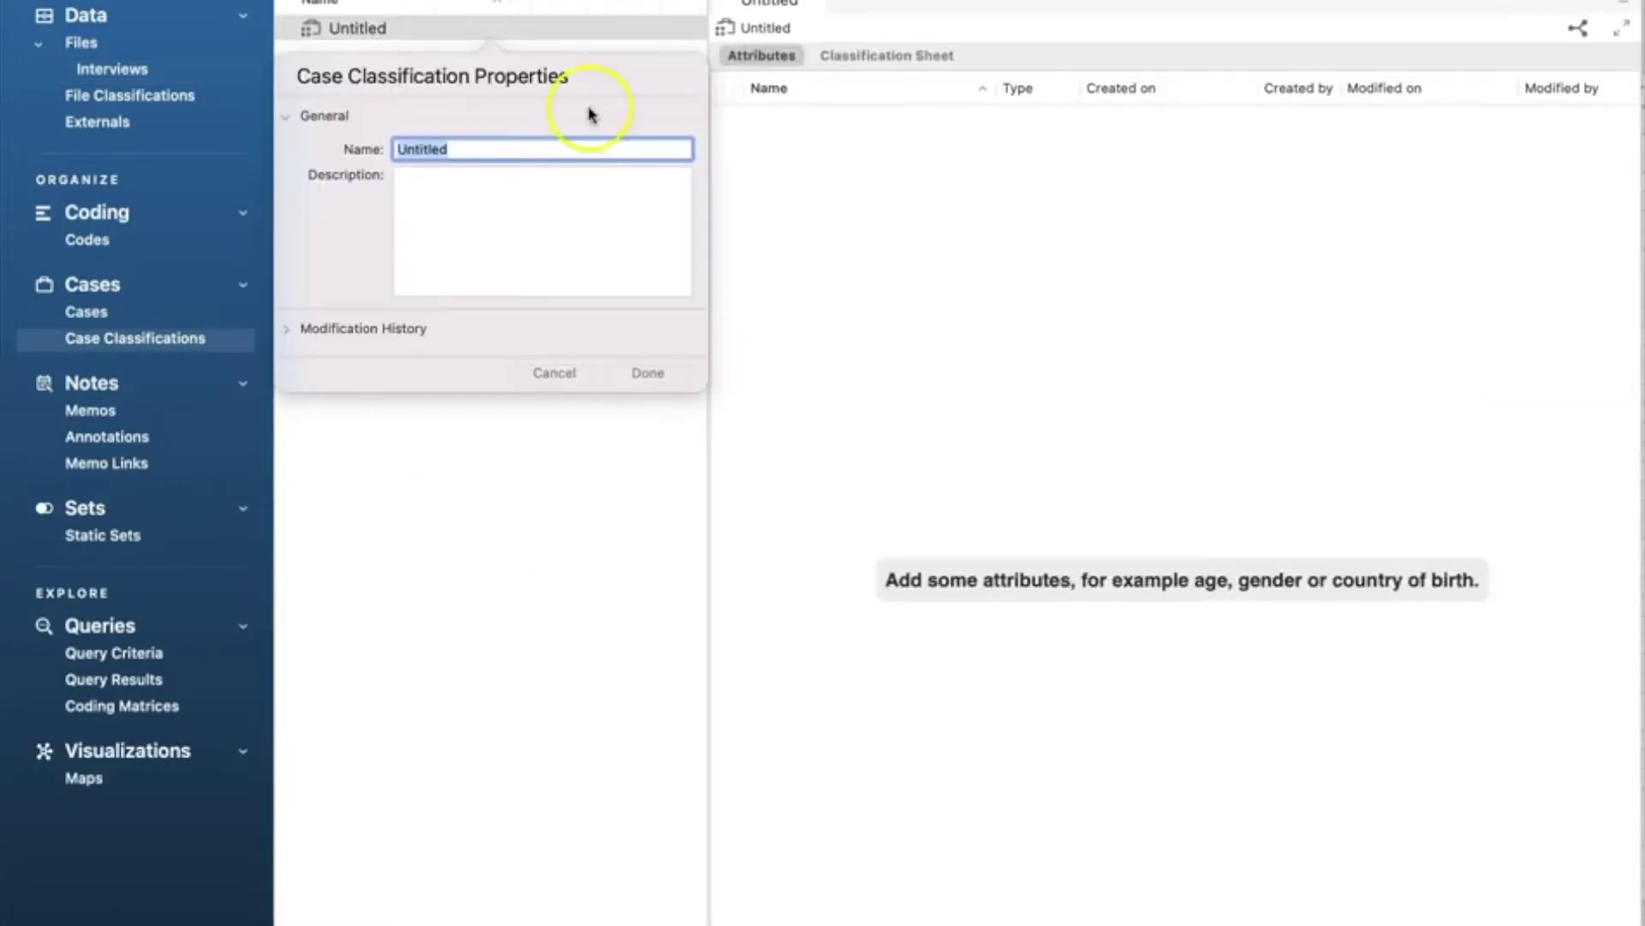
{"action": "left_click", "coordinate": [464, 154]}
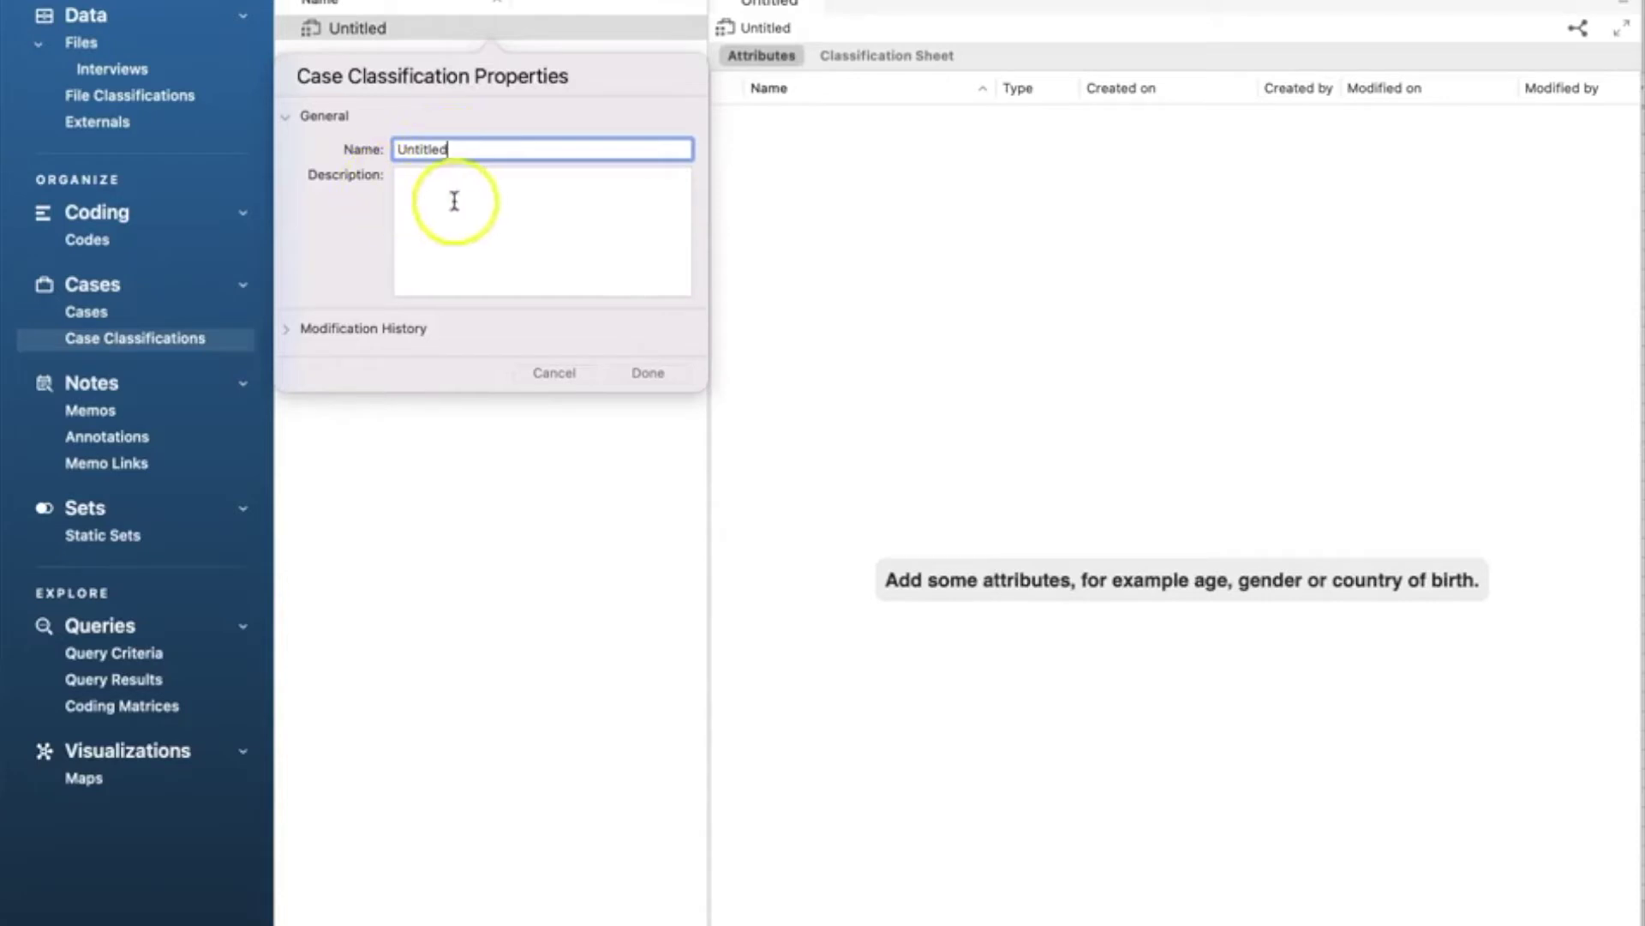
{"action": "left_click", "coordinate": [554, 374]}
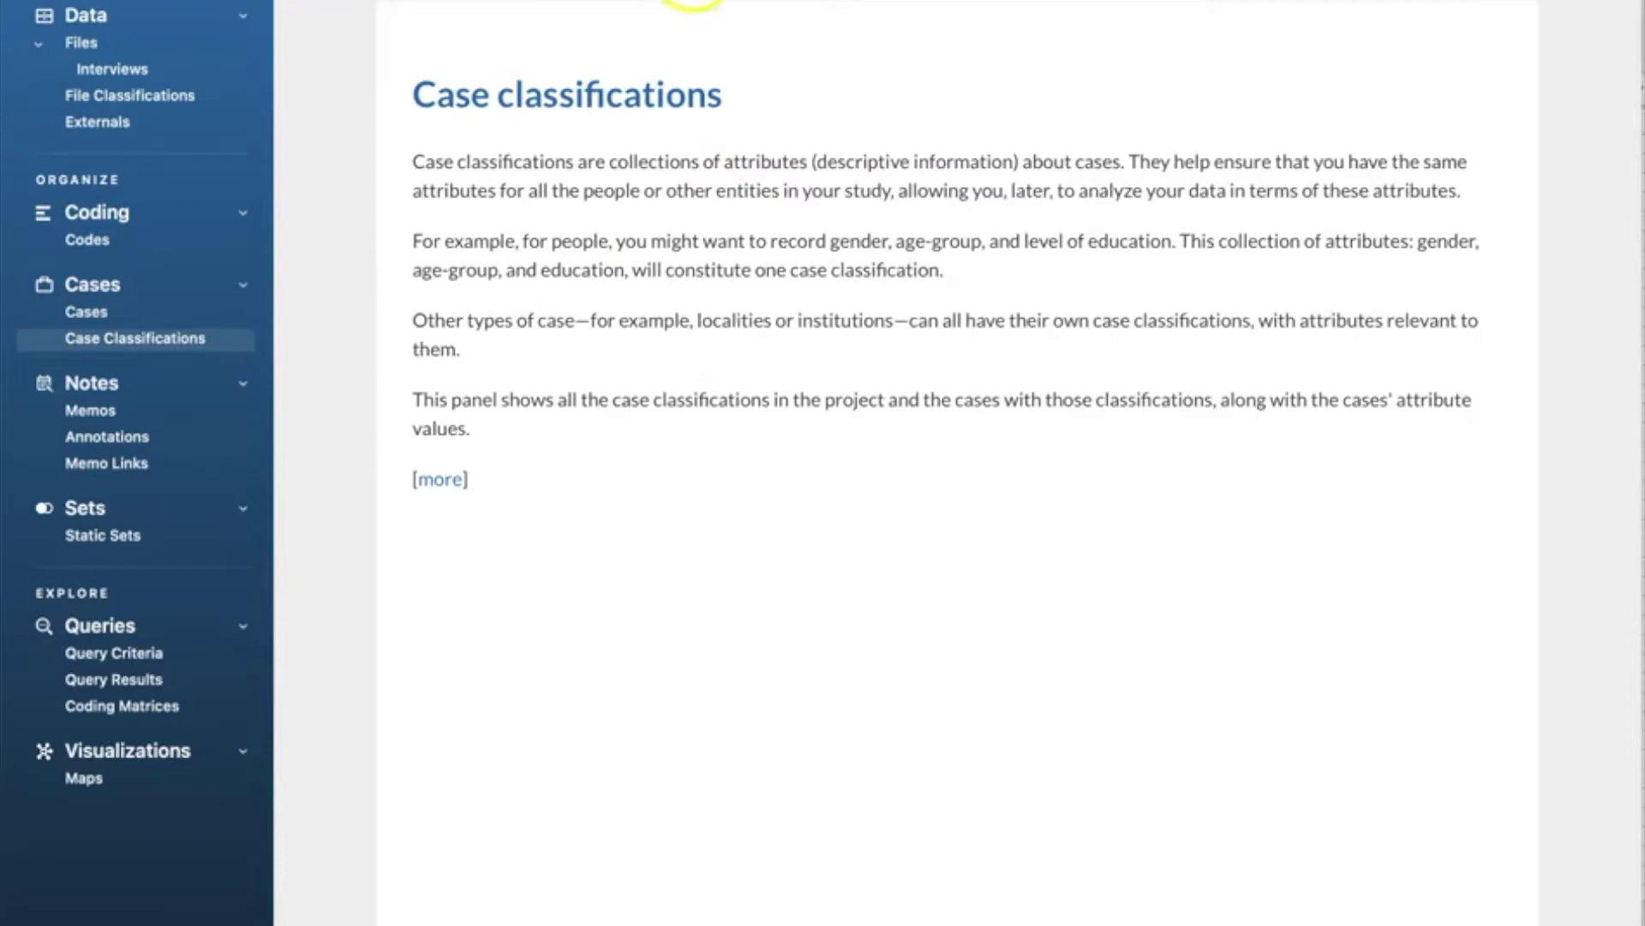
- Open Classification Sheet - Person in Excel, showing 15 people's attributes
{"action": "left_click", "coordinate": [743, 7]}
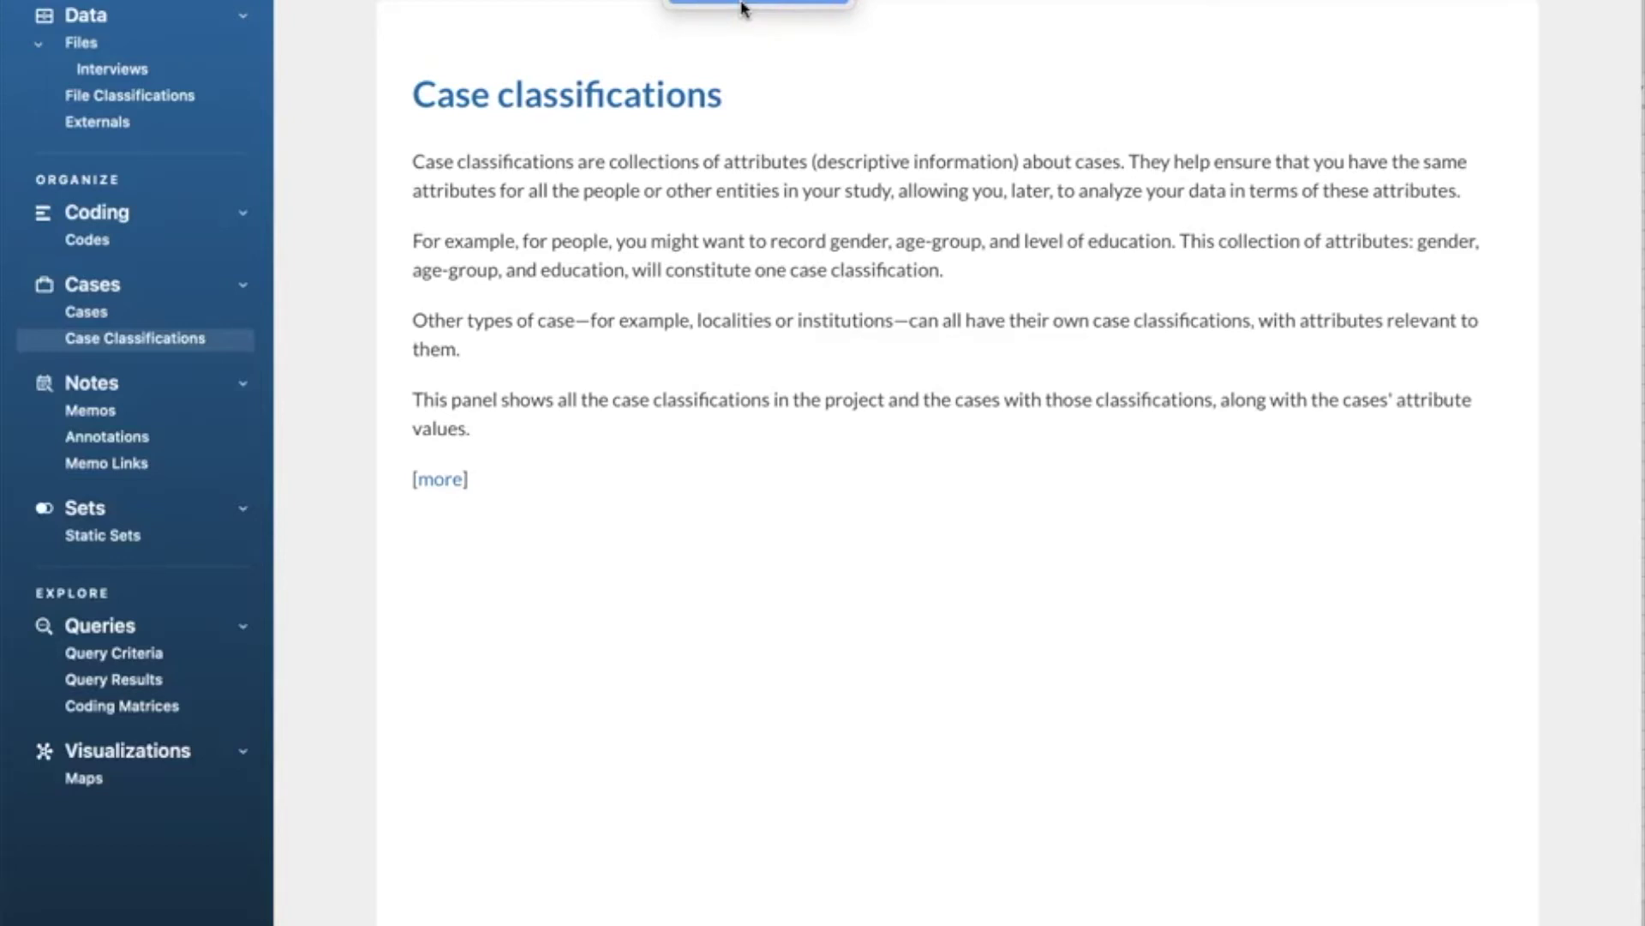
{"action": "left_click", "coordinate": [1478, 780]}
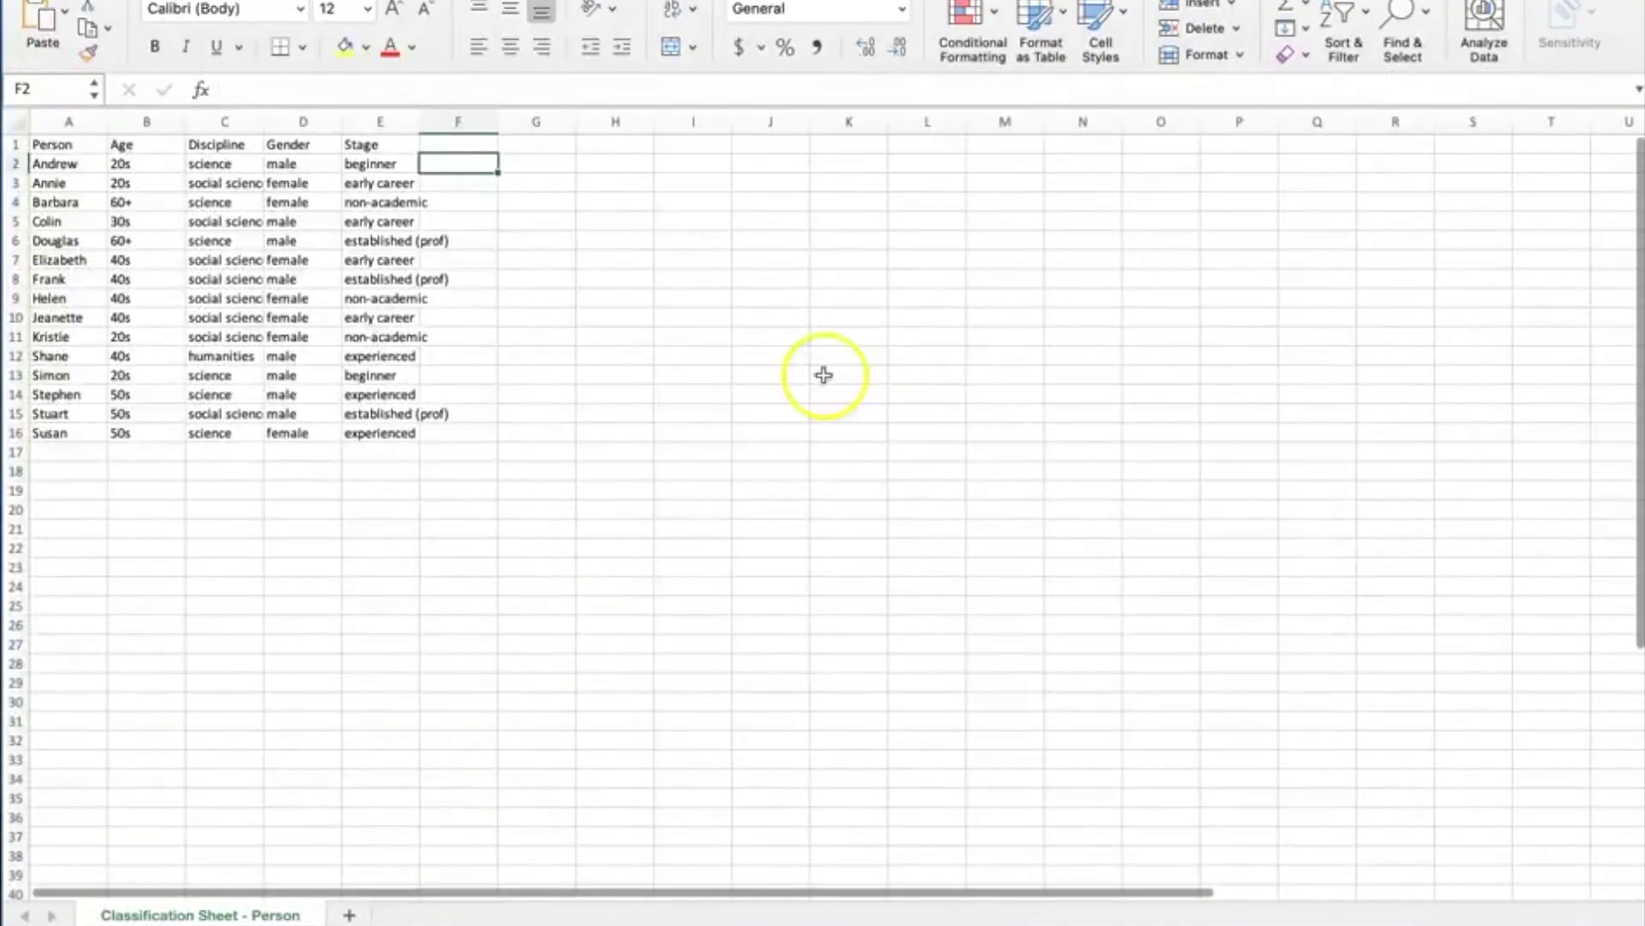
{"action": "left_click", "coordinate": [720, 355]}
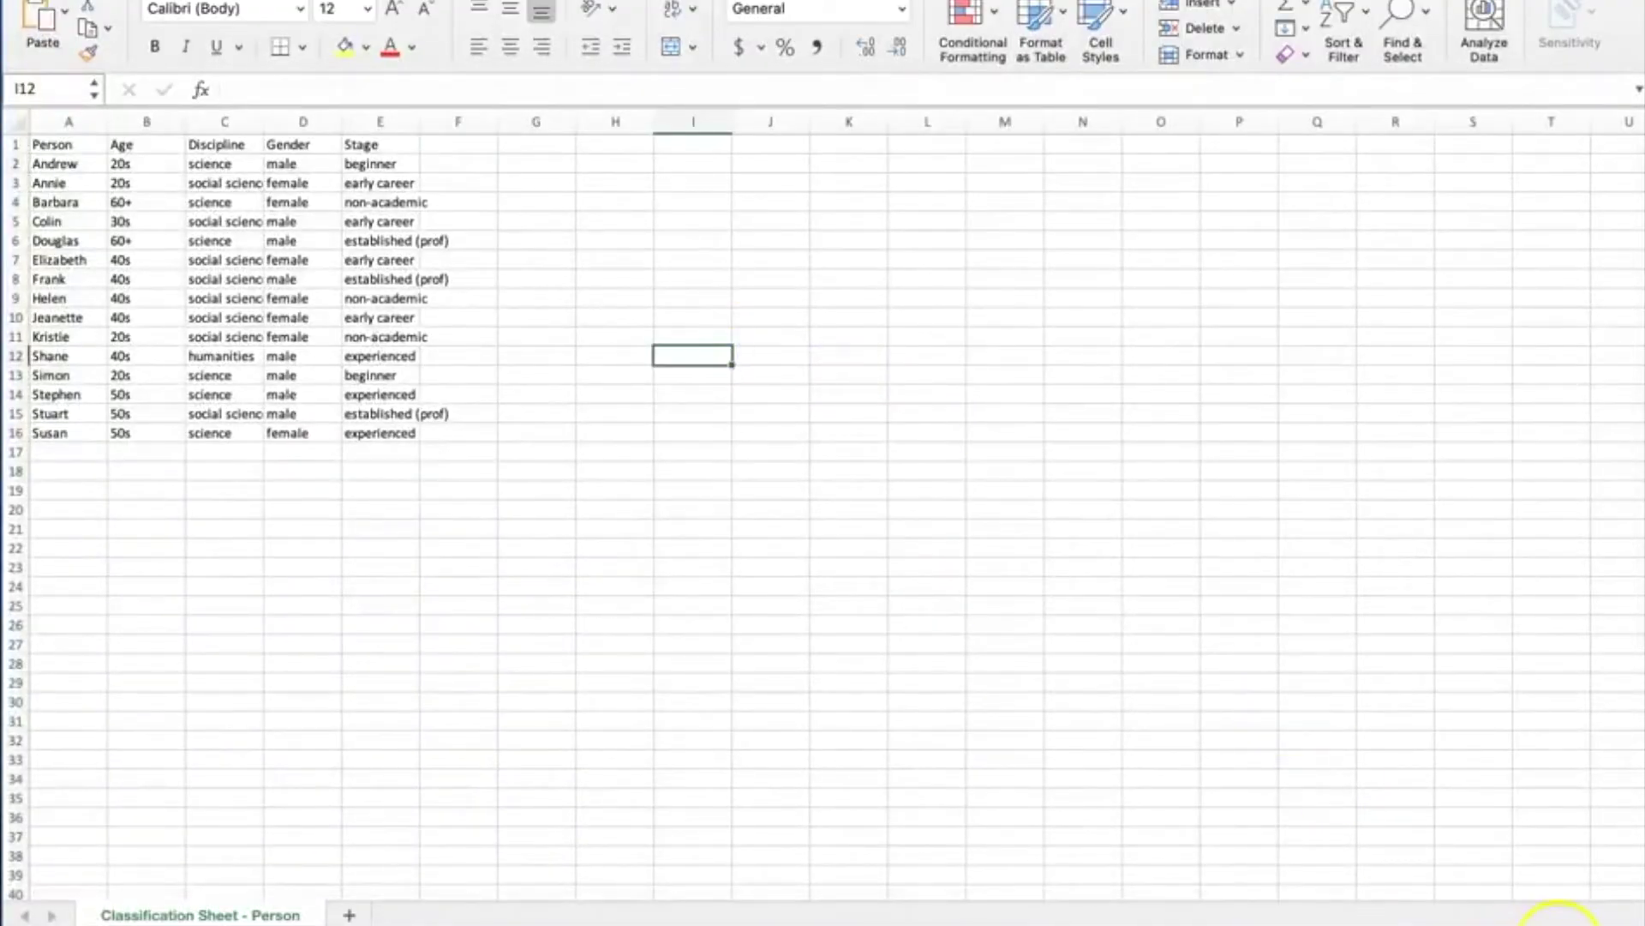
- Select the Person header in A1 and locate the sheet's csv file in its folder
{"action": "left_click", "coordinate": [1560, 923]}
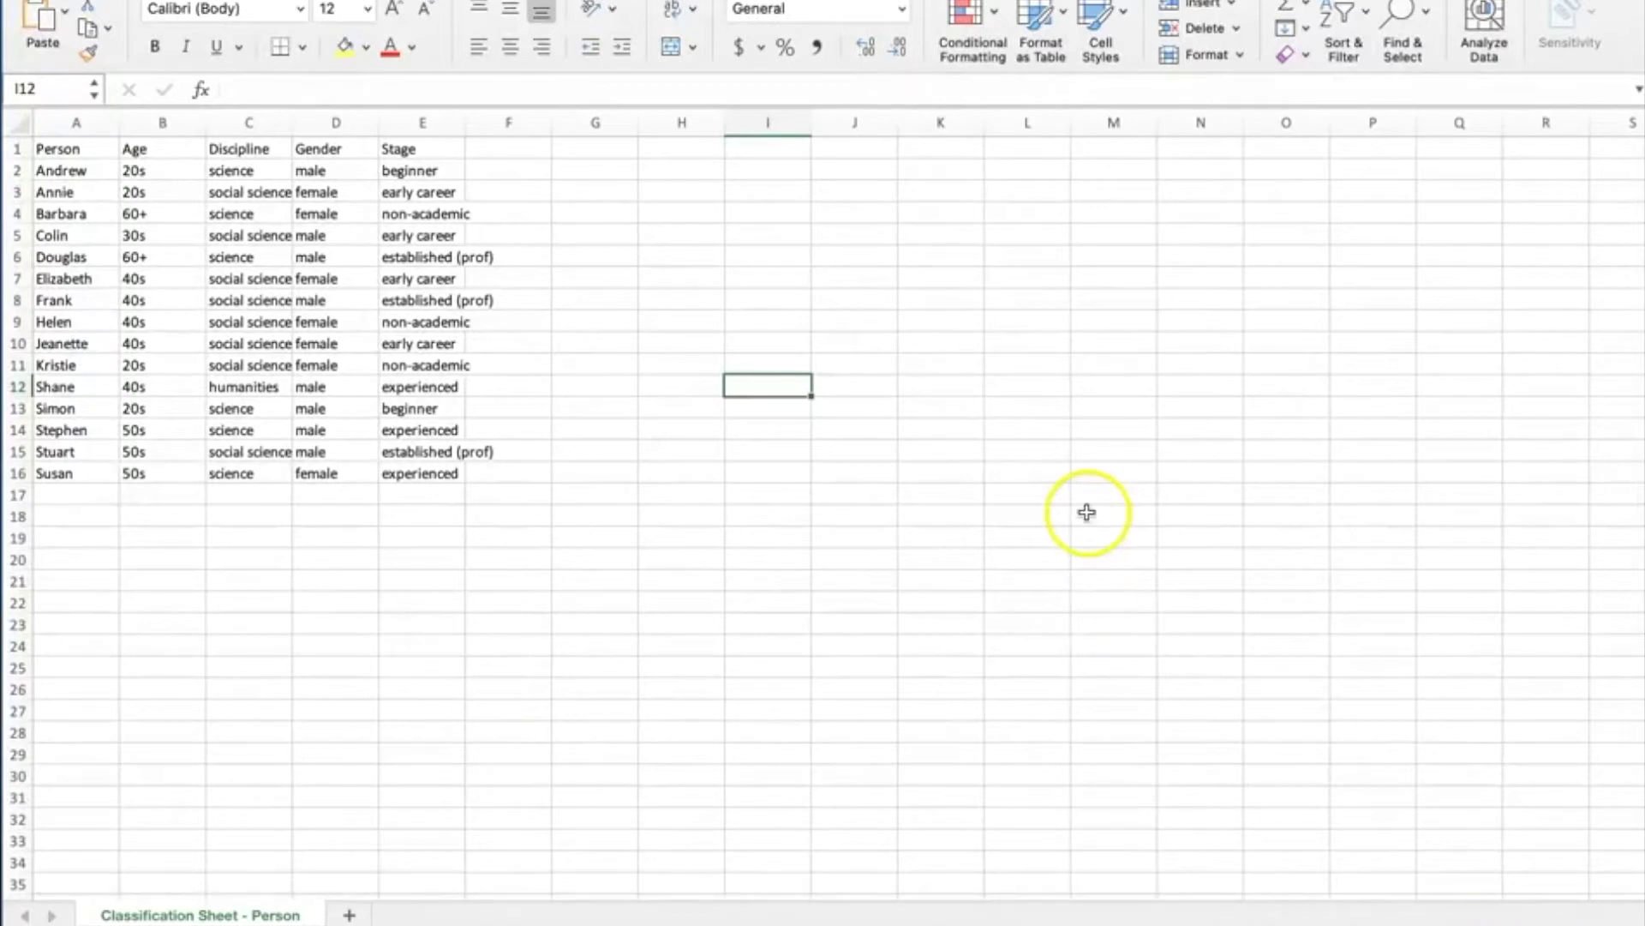
{"action": "left_click", "coordinate": [92, 192]}
{"action": "left_click", "coordinate": [58, 154]}
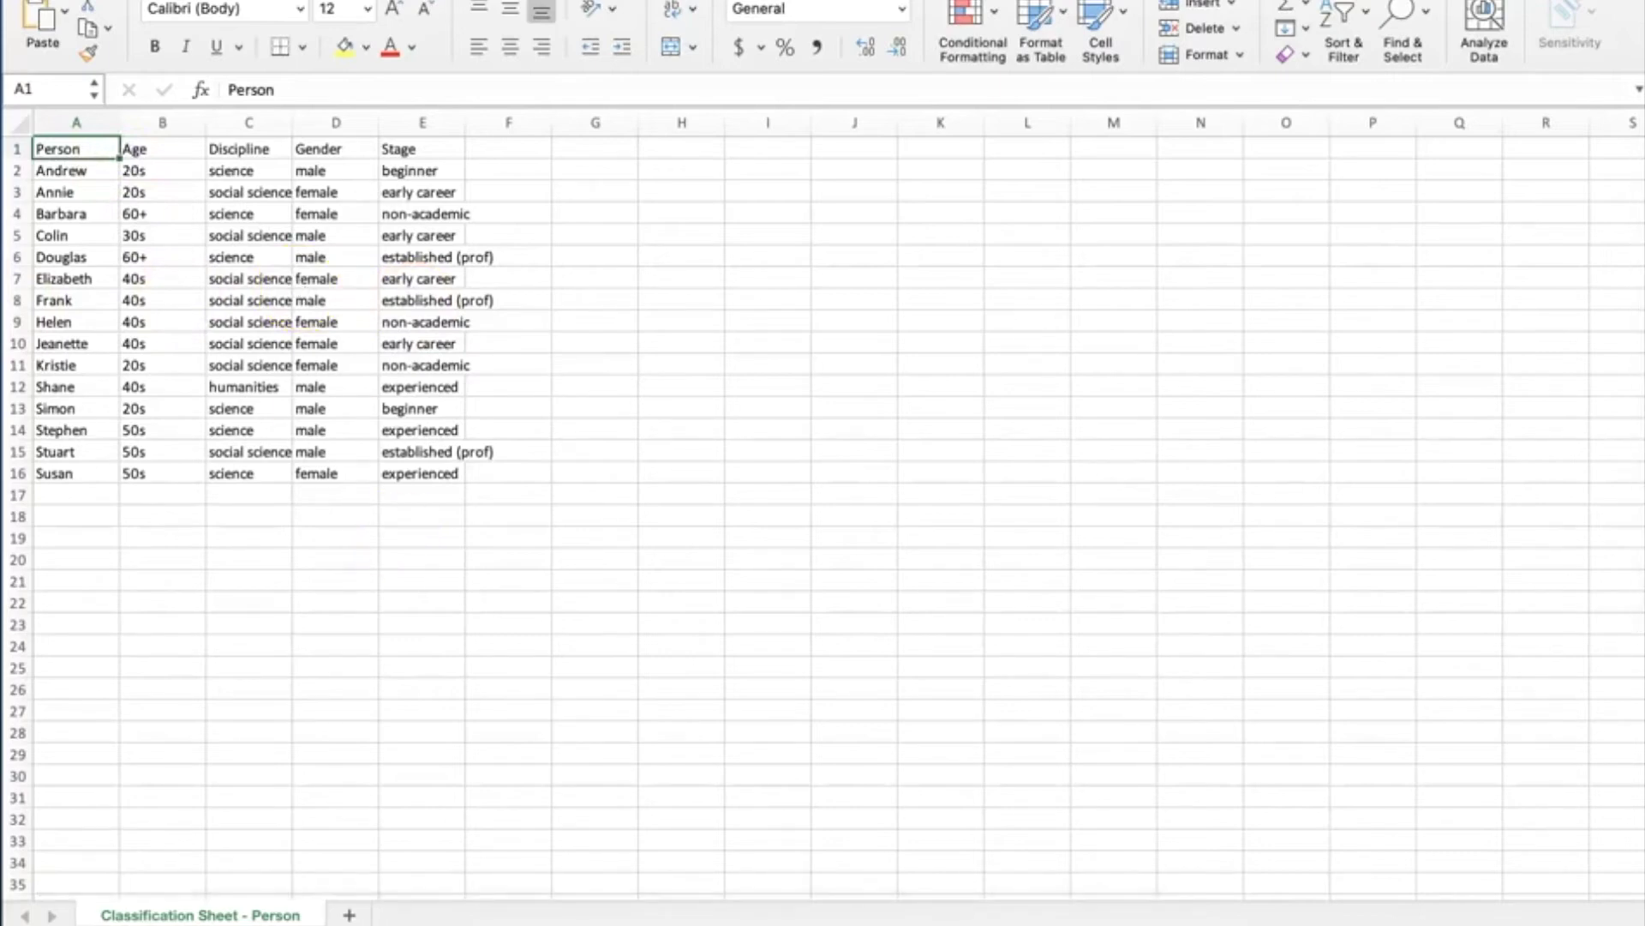
{"action": "key", "text": "super+Tab"}
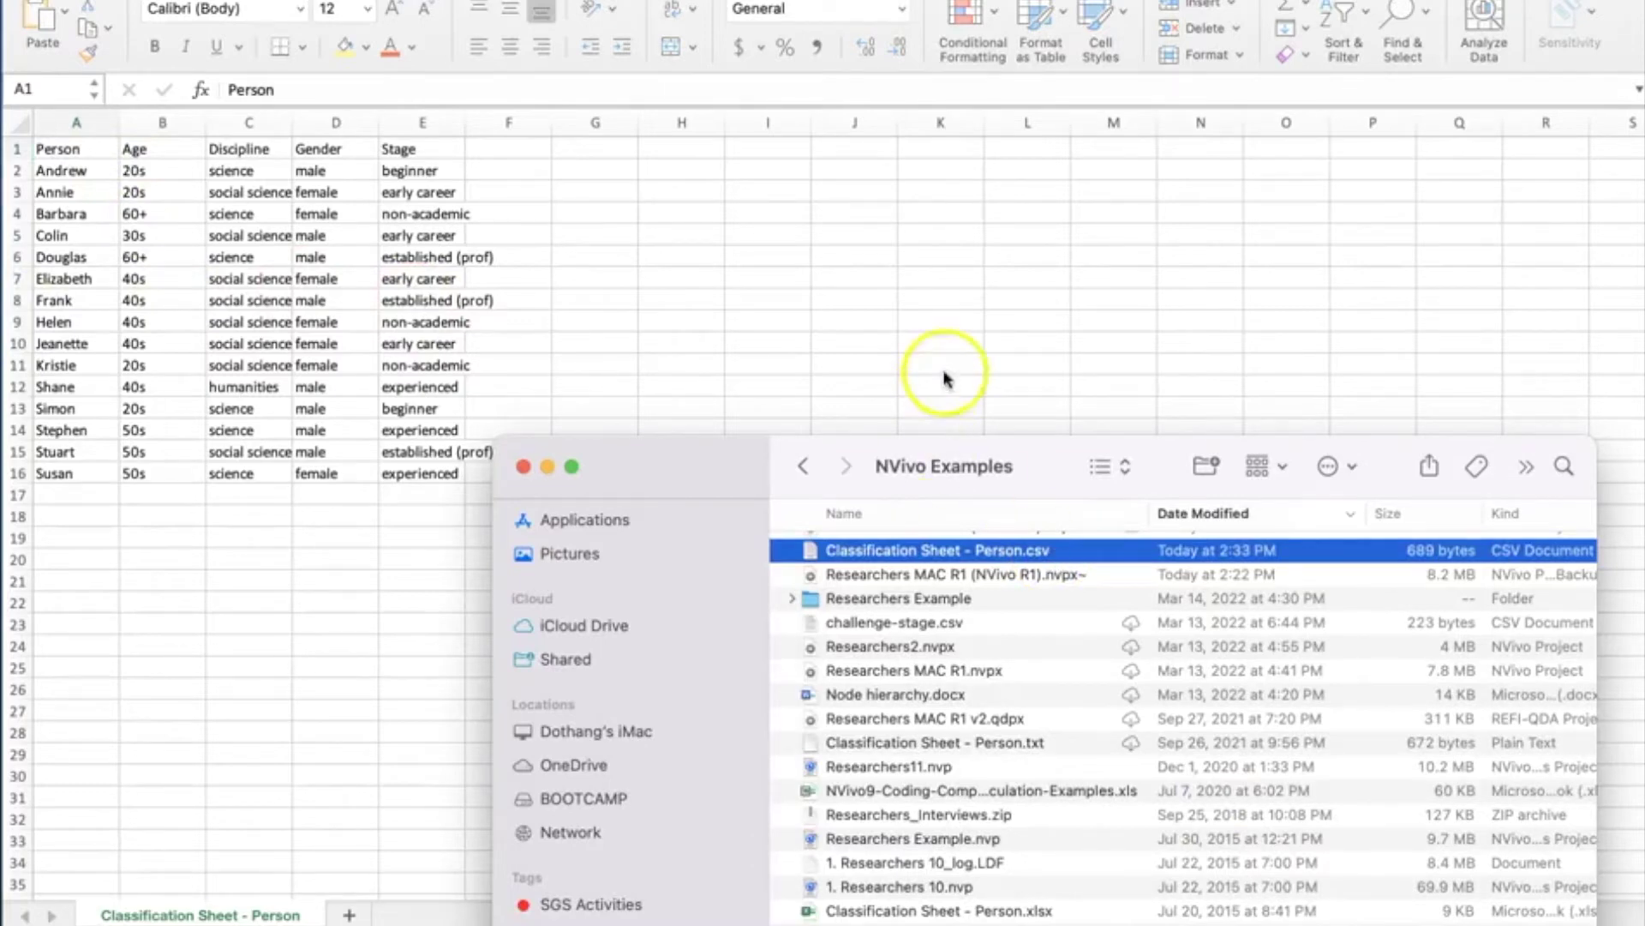
{"action": "left_click", "coordinate": [906, 343]}
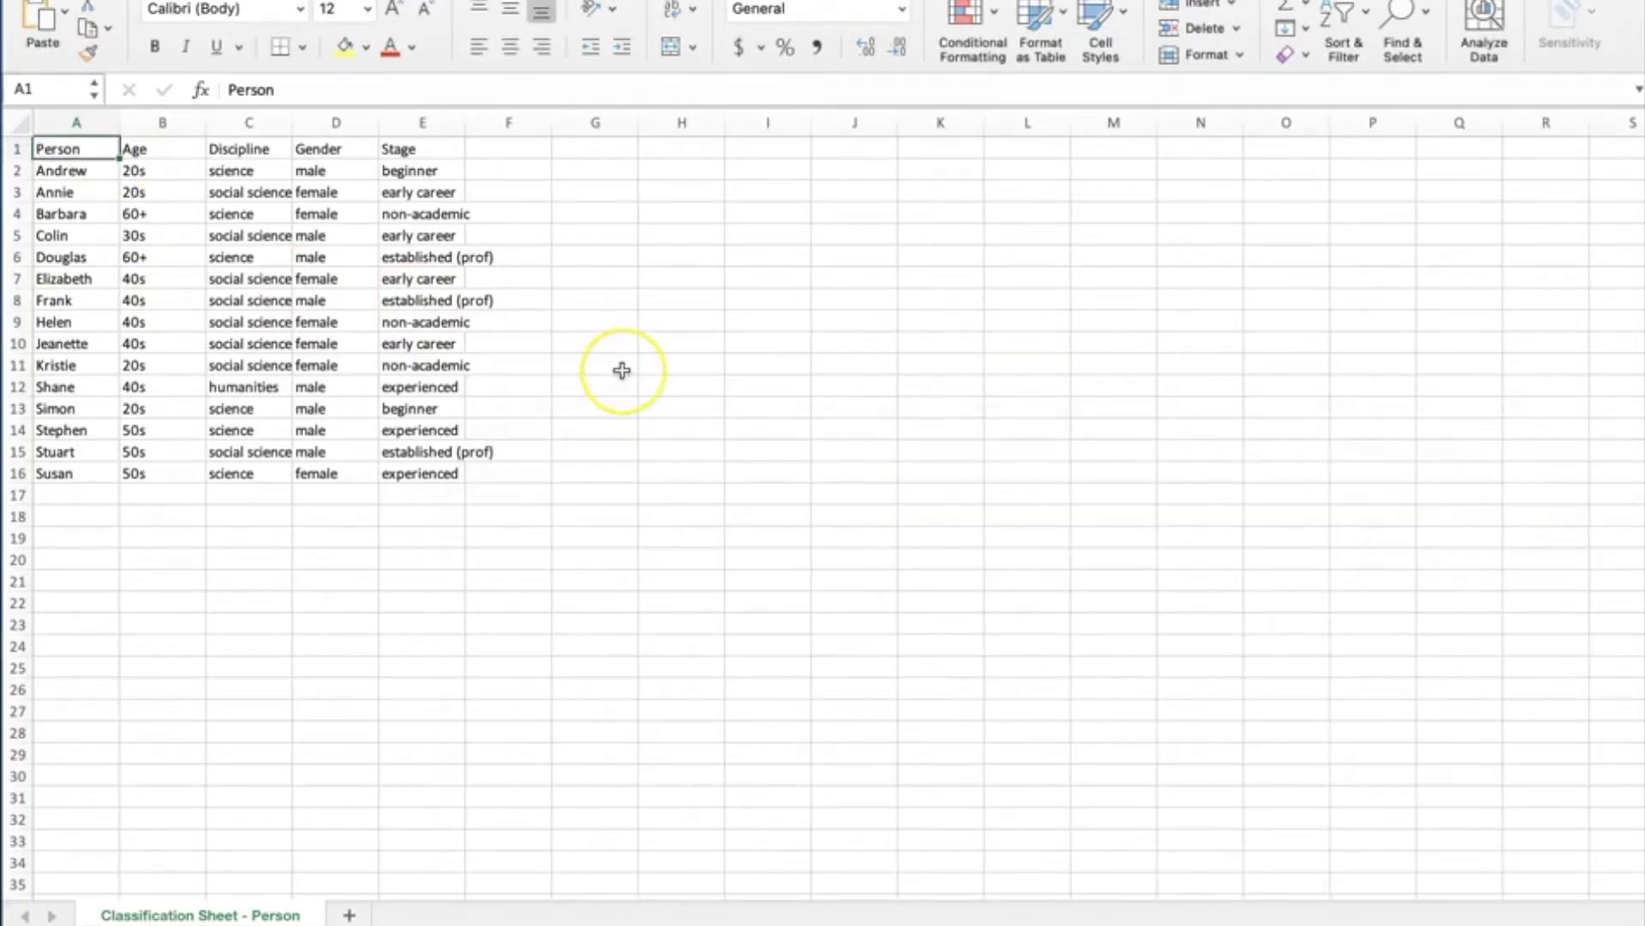
- Review the Person, Age, Discipline, Gender and Stage headers in A1–E1
{"action": "left_click", "coordinate": [71, 150]}
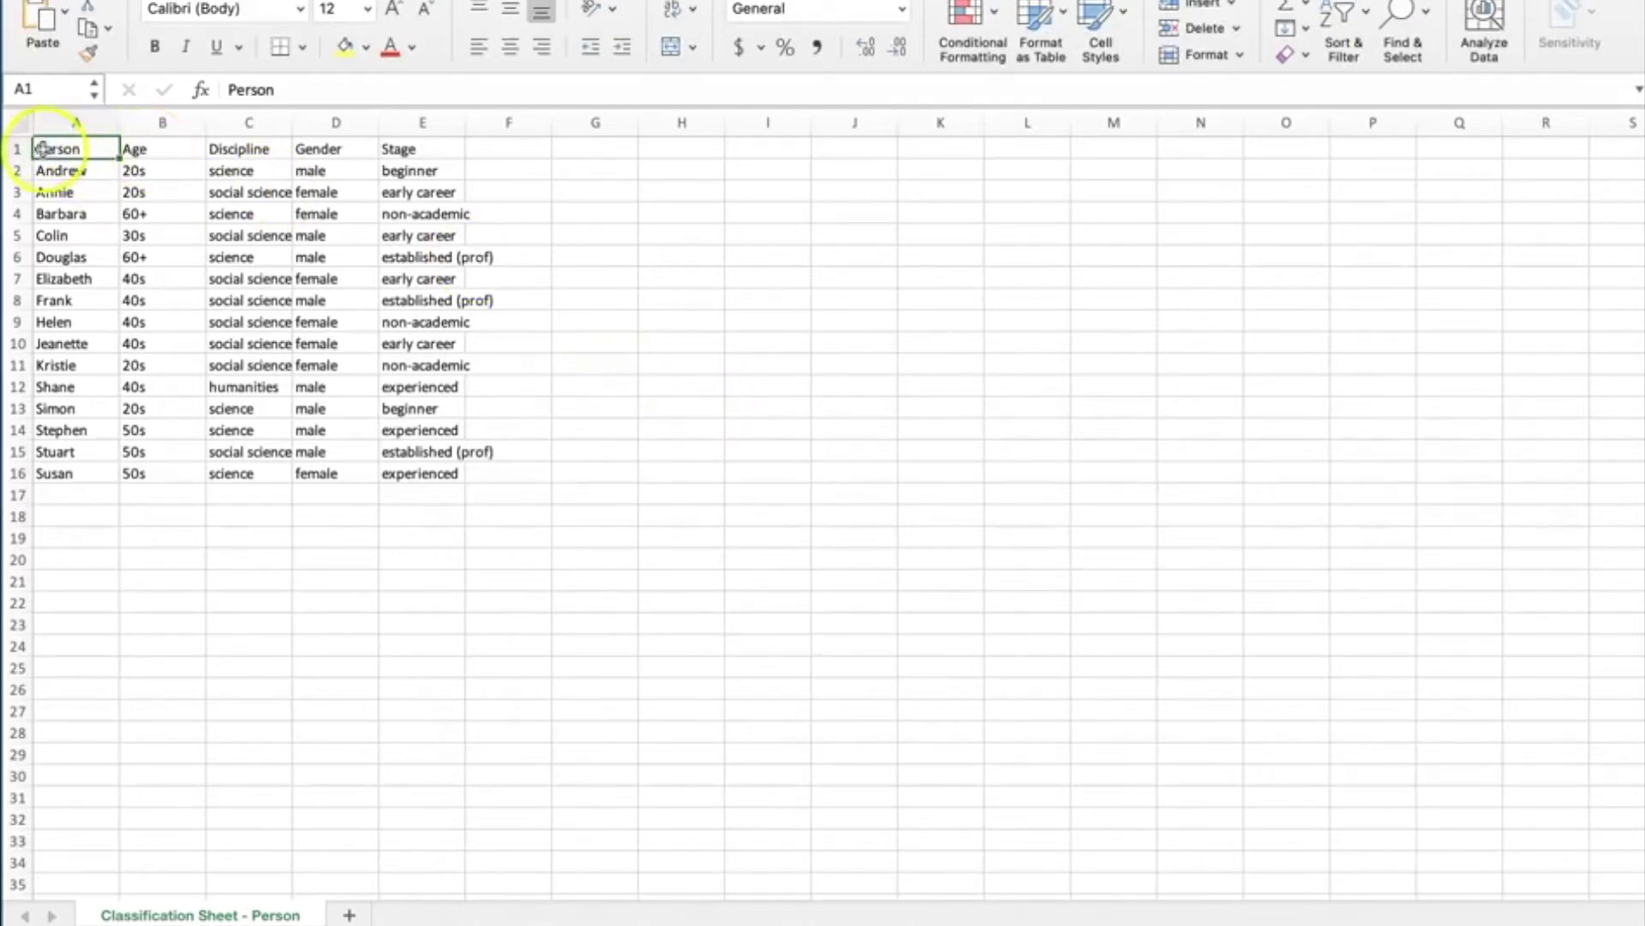
{"action": "left_click", "coordinate": [139, 148]}
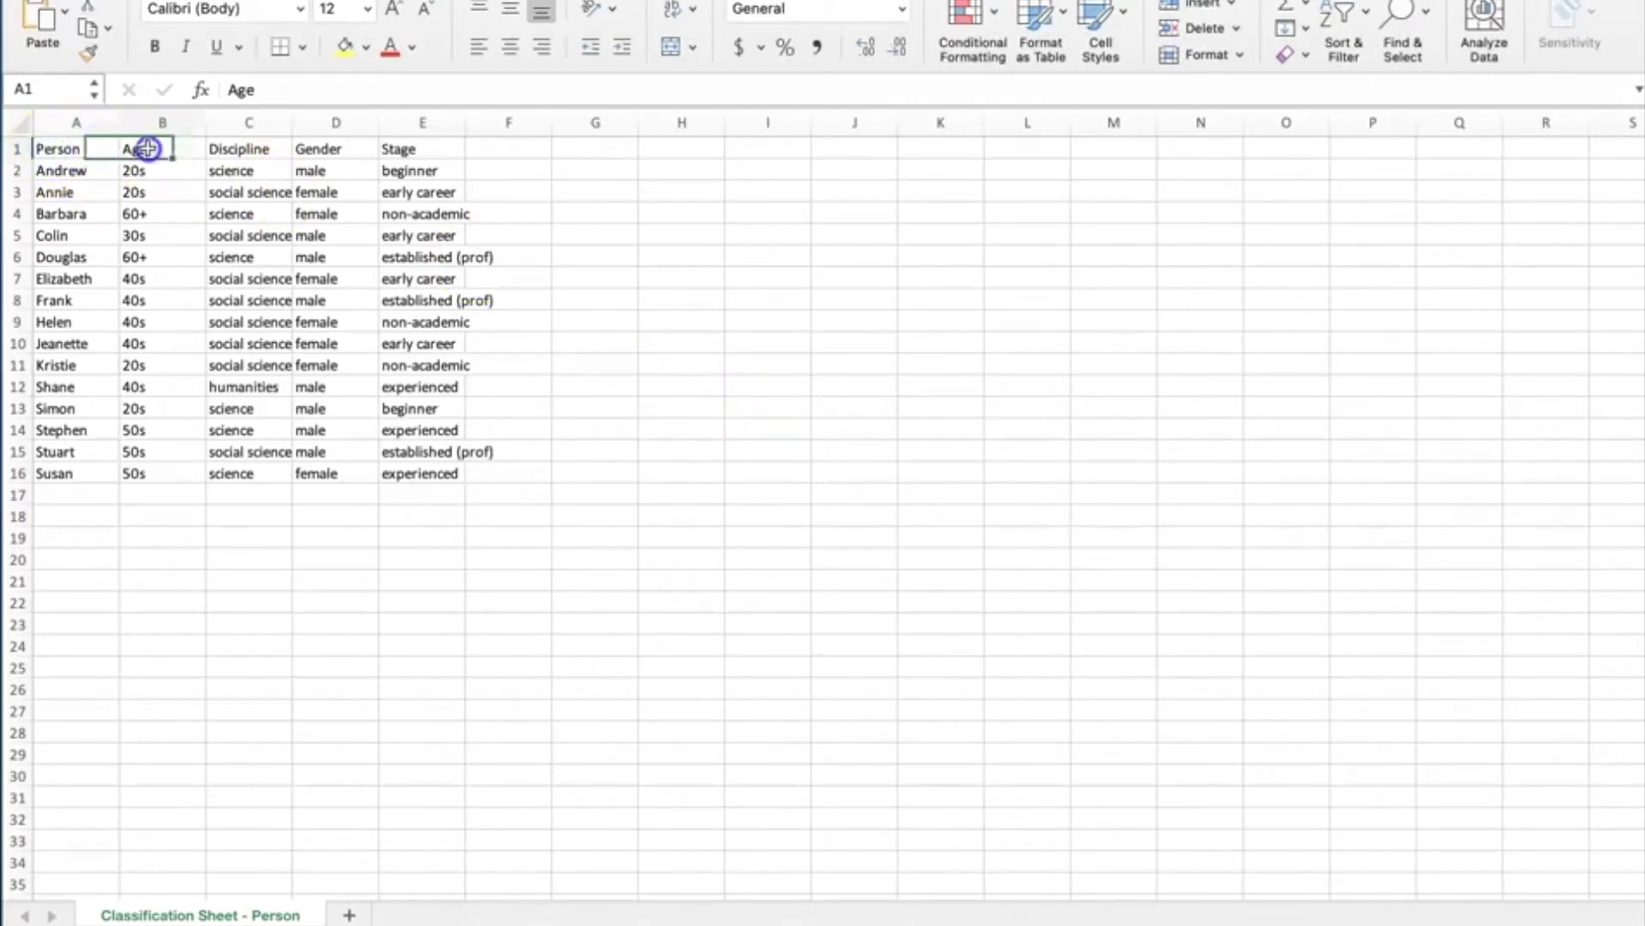
{"action": "left_click", "coordinate": [235, 149]}
{"action": "left_click", "coordinate": [333, 149]}
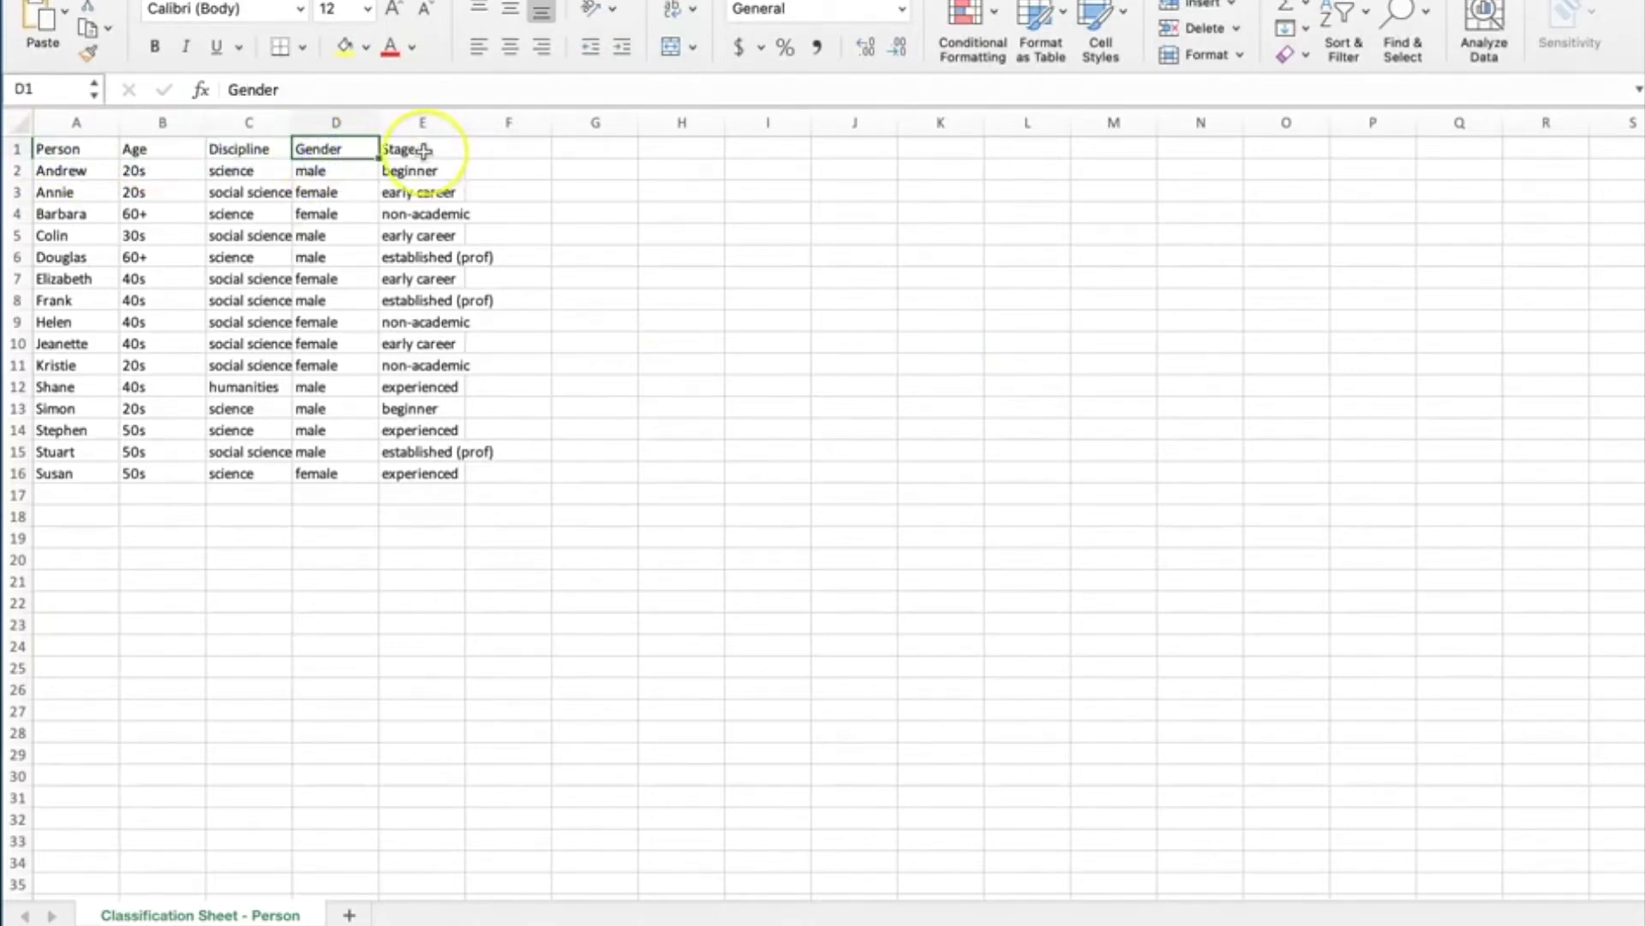
{"action": "left_click", "coordinate": [424, 151]}
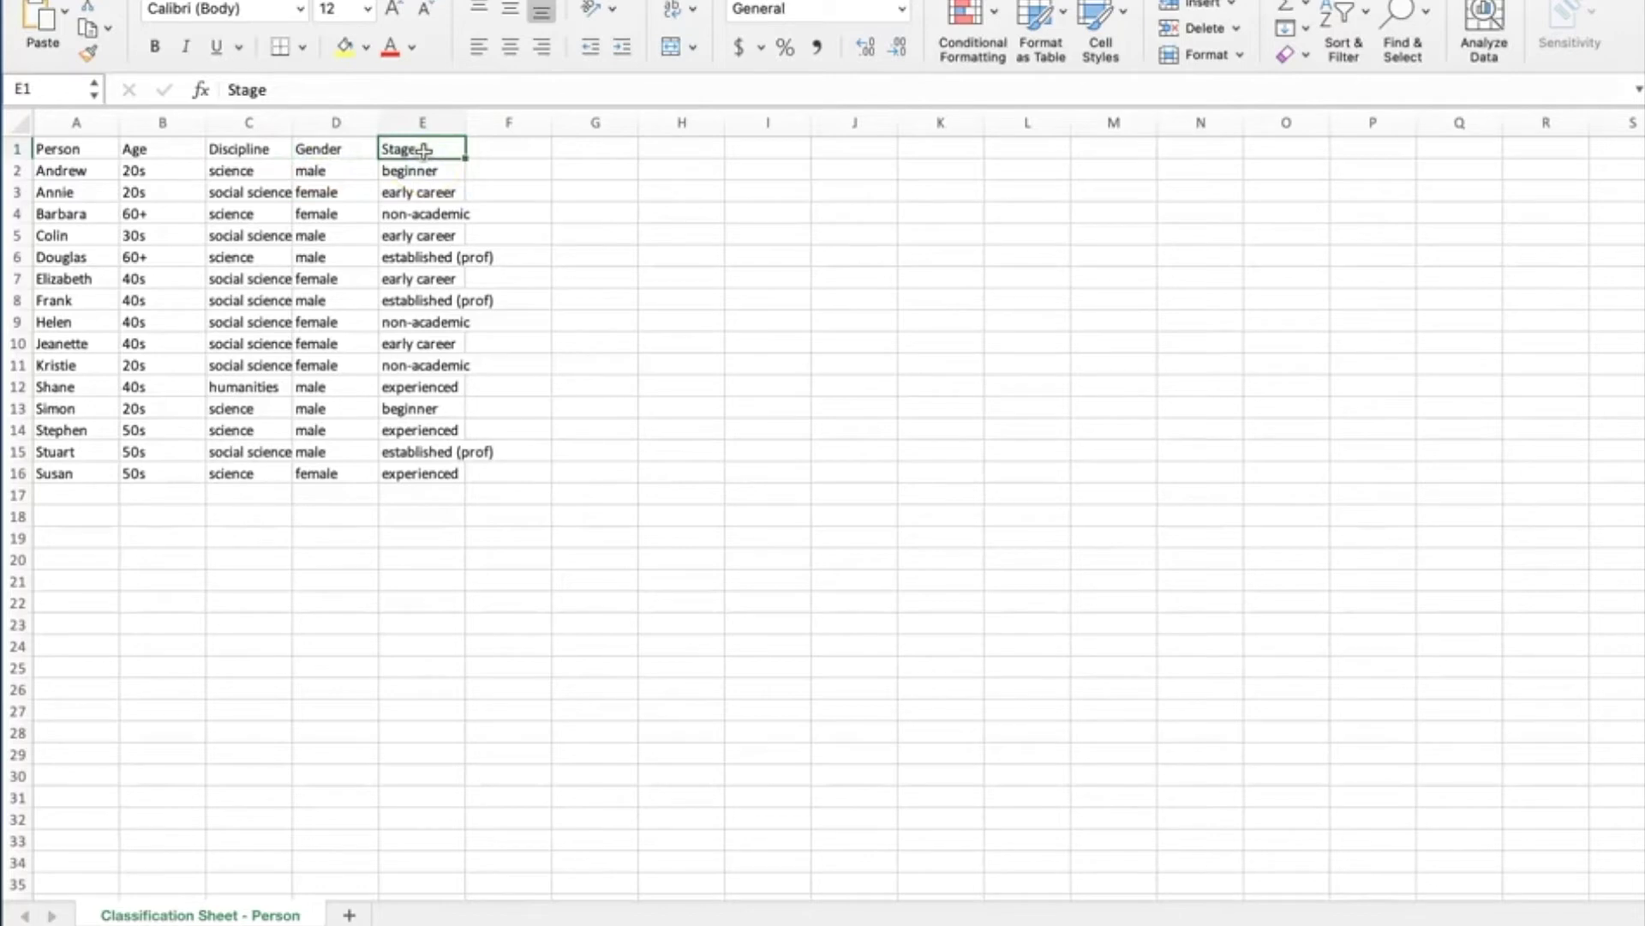
- Check the person names in cells A2, A3, A4, A6 and A8
{"action": "left_click", "coordinate": [60, 170]}
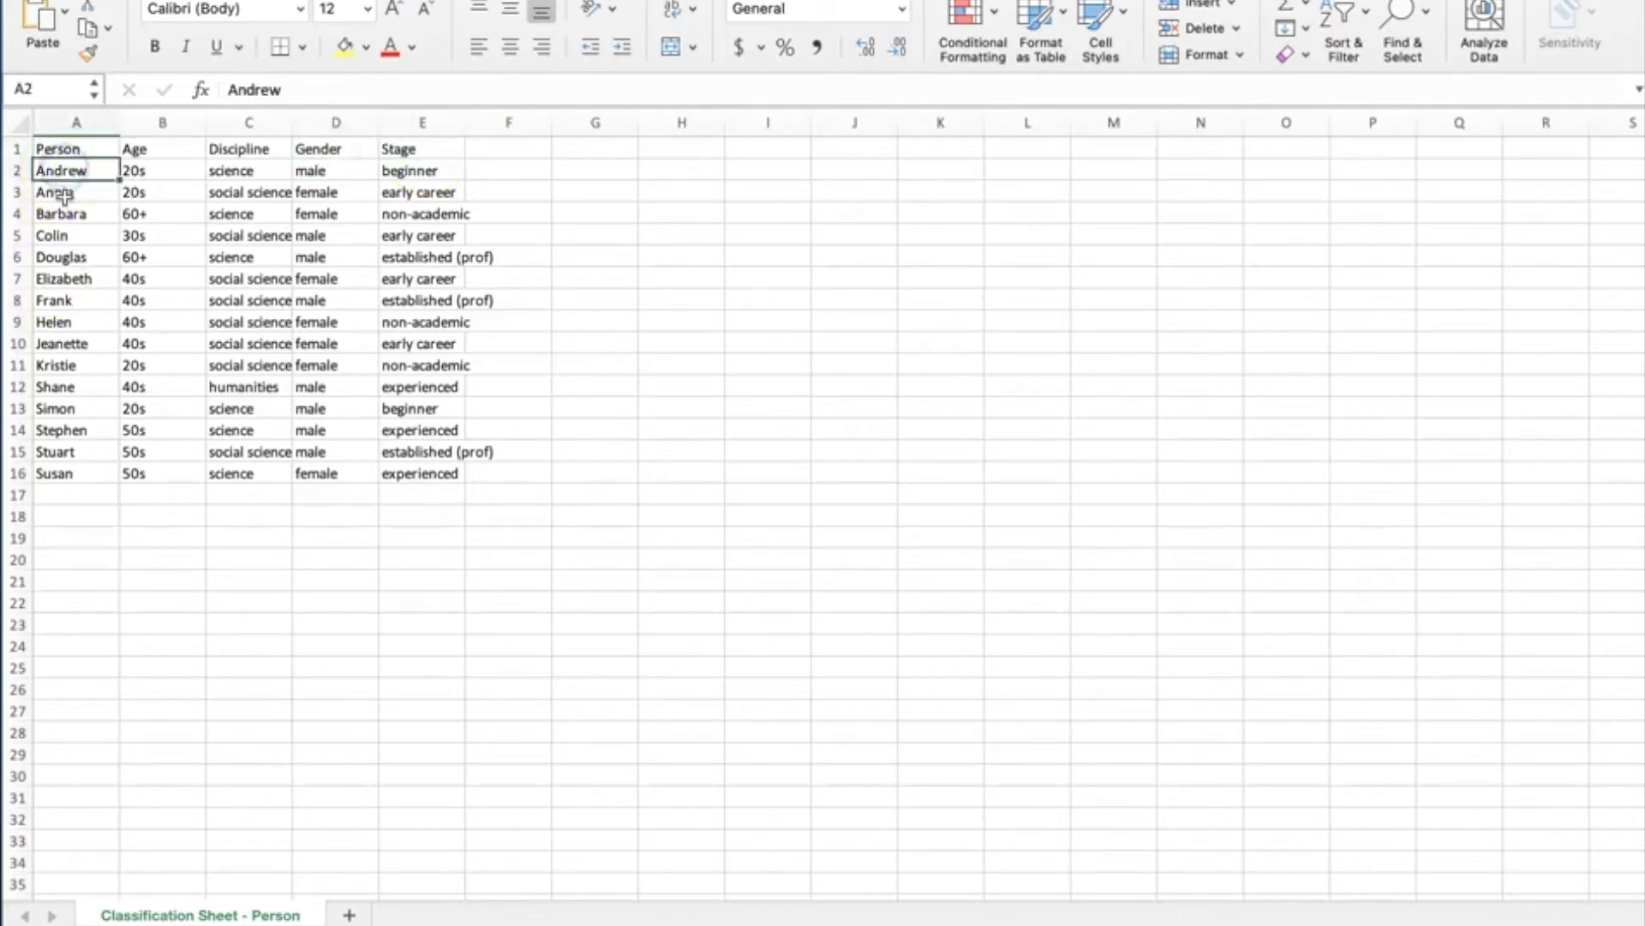
{"action": "left_click", "coordinate": [64, 193]}
{"action": "left_click", "coordinate": [62, 216]}
{"action": "left_click", "coordinate": [66, 252]}
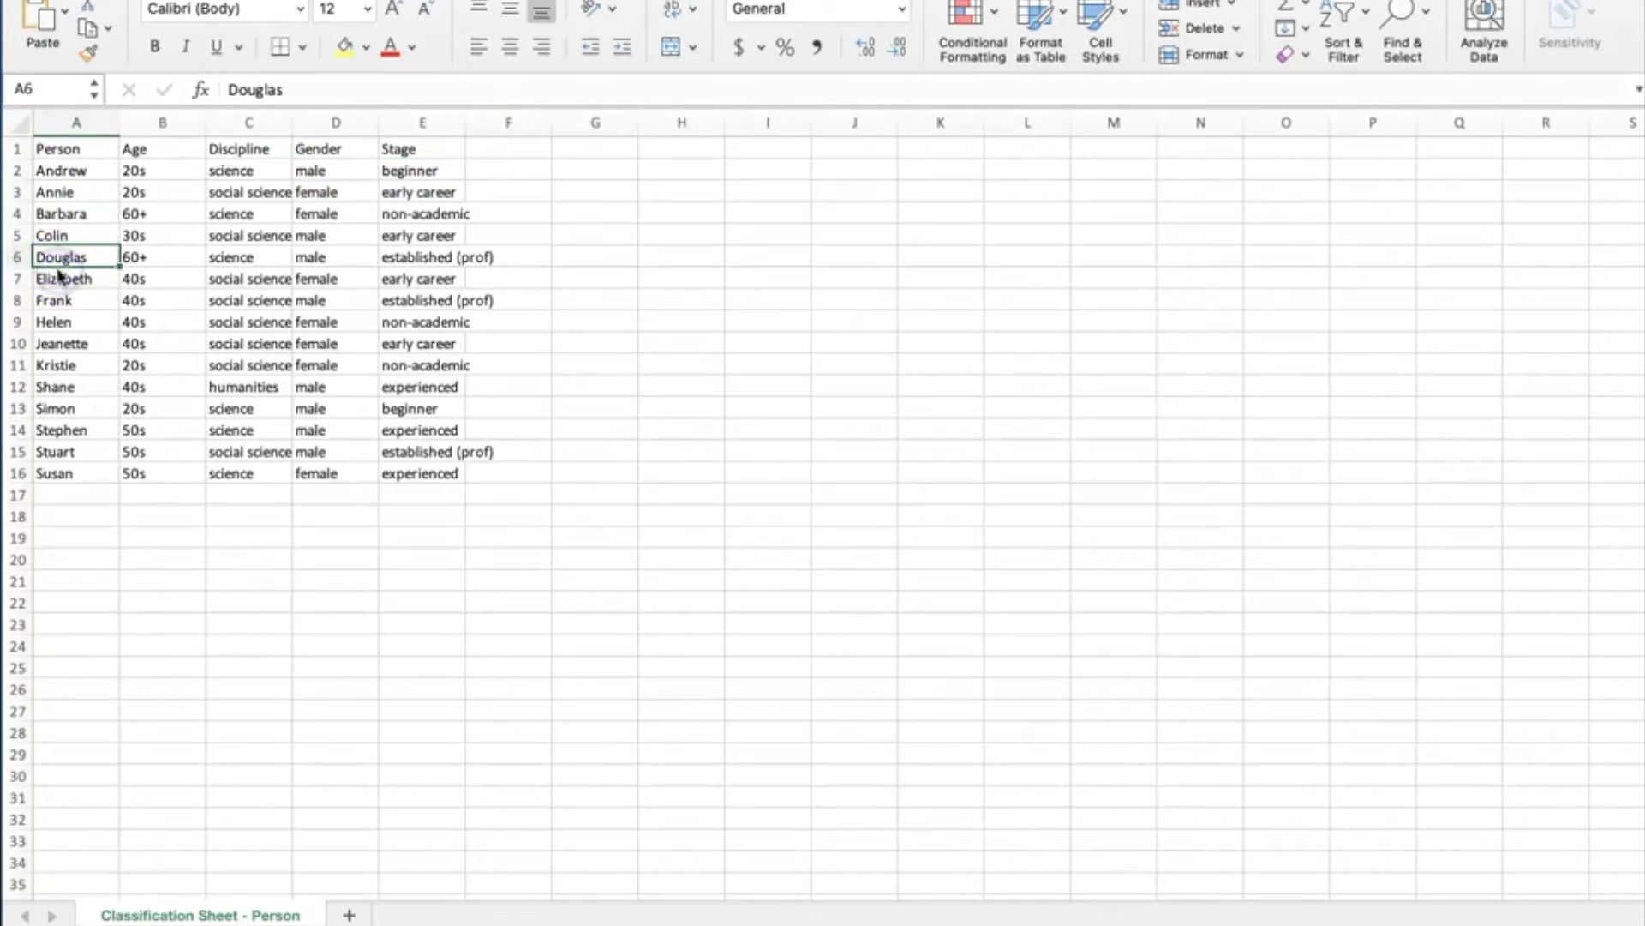
{"action": "left_click", "coordinate": [53, 300]}
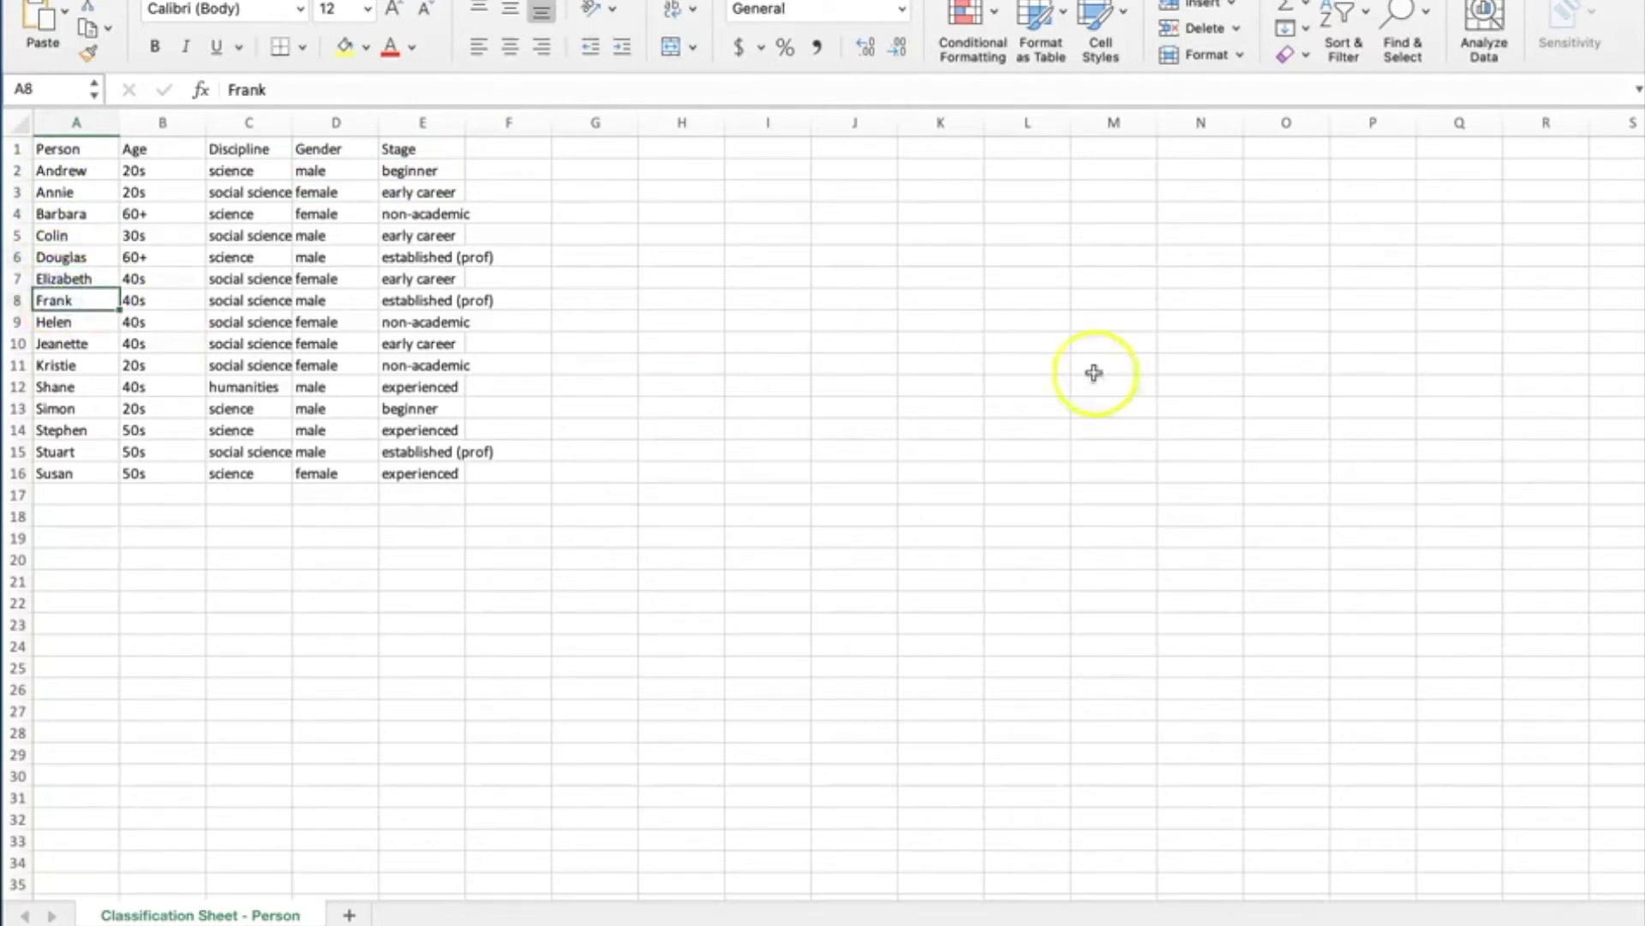
{"action": "left_click", "coordinate": [937, 368]}
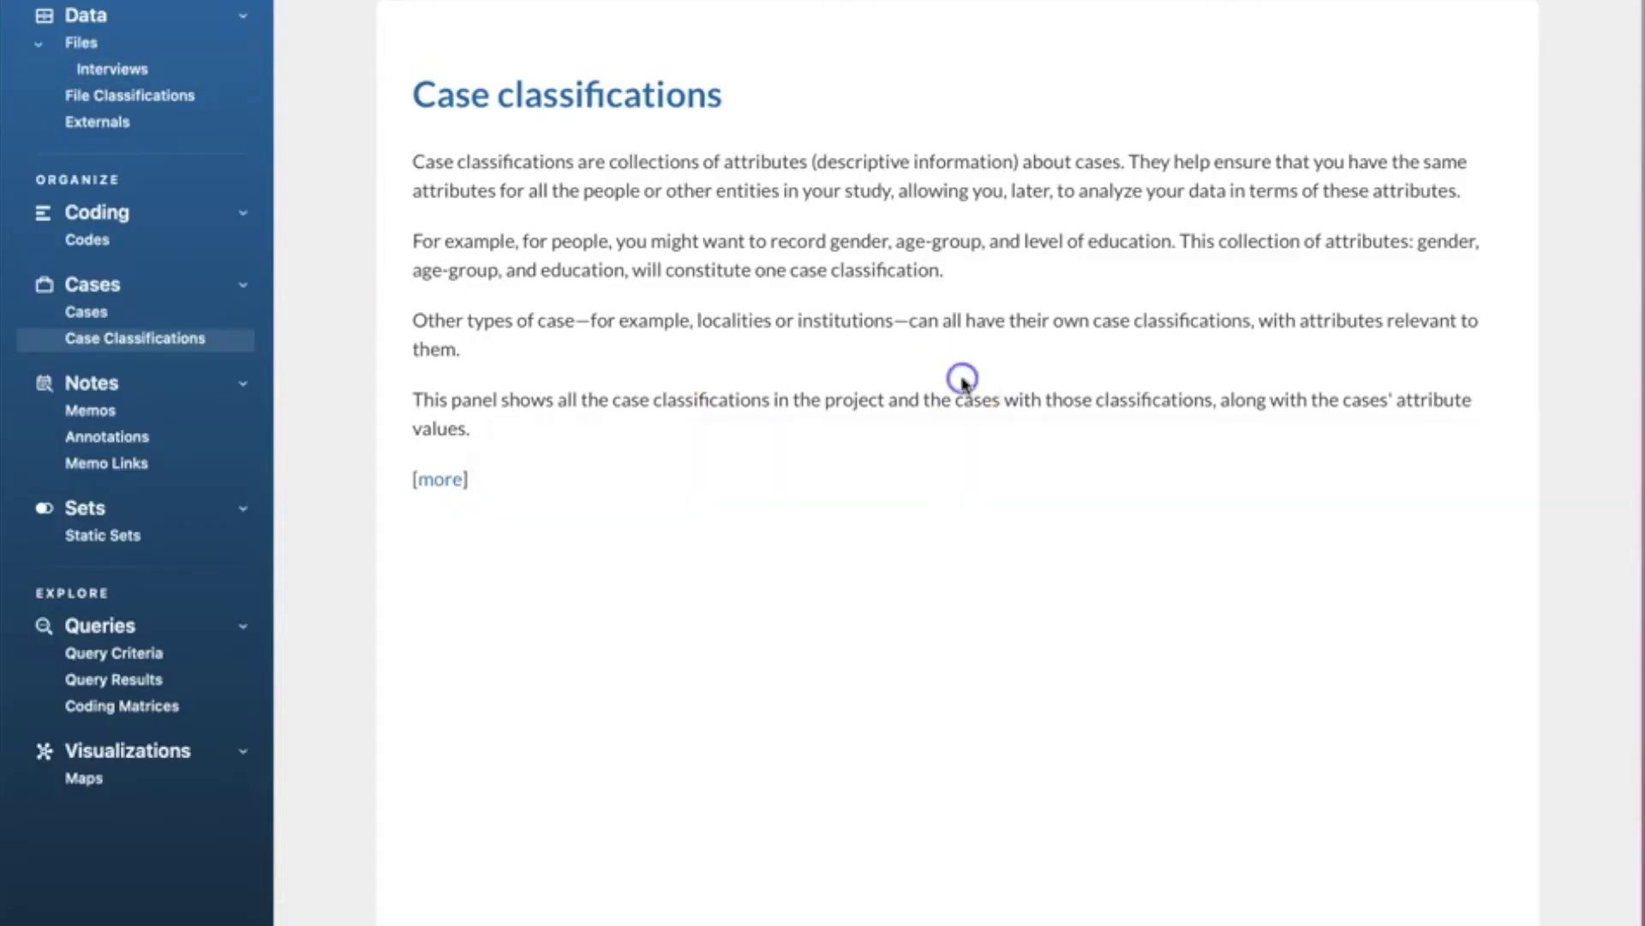
- Look at the empty Cases overview and return to the interview files list
{"action": "left_click", "coordinate": [137, 70]}
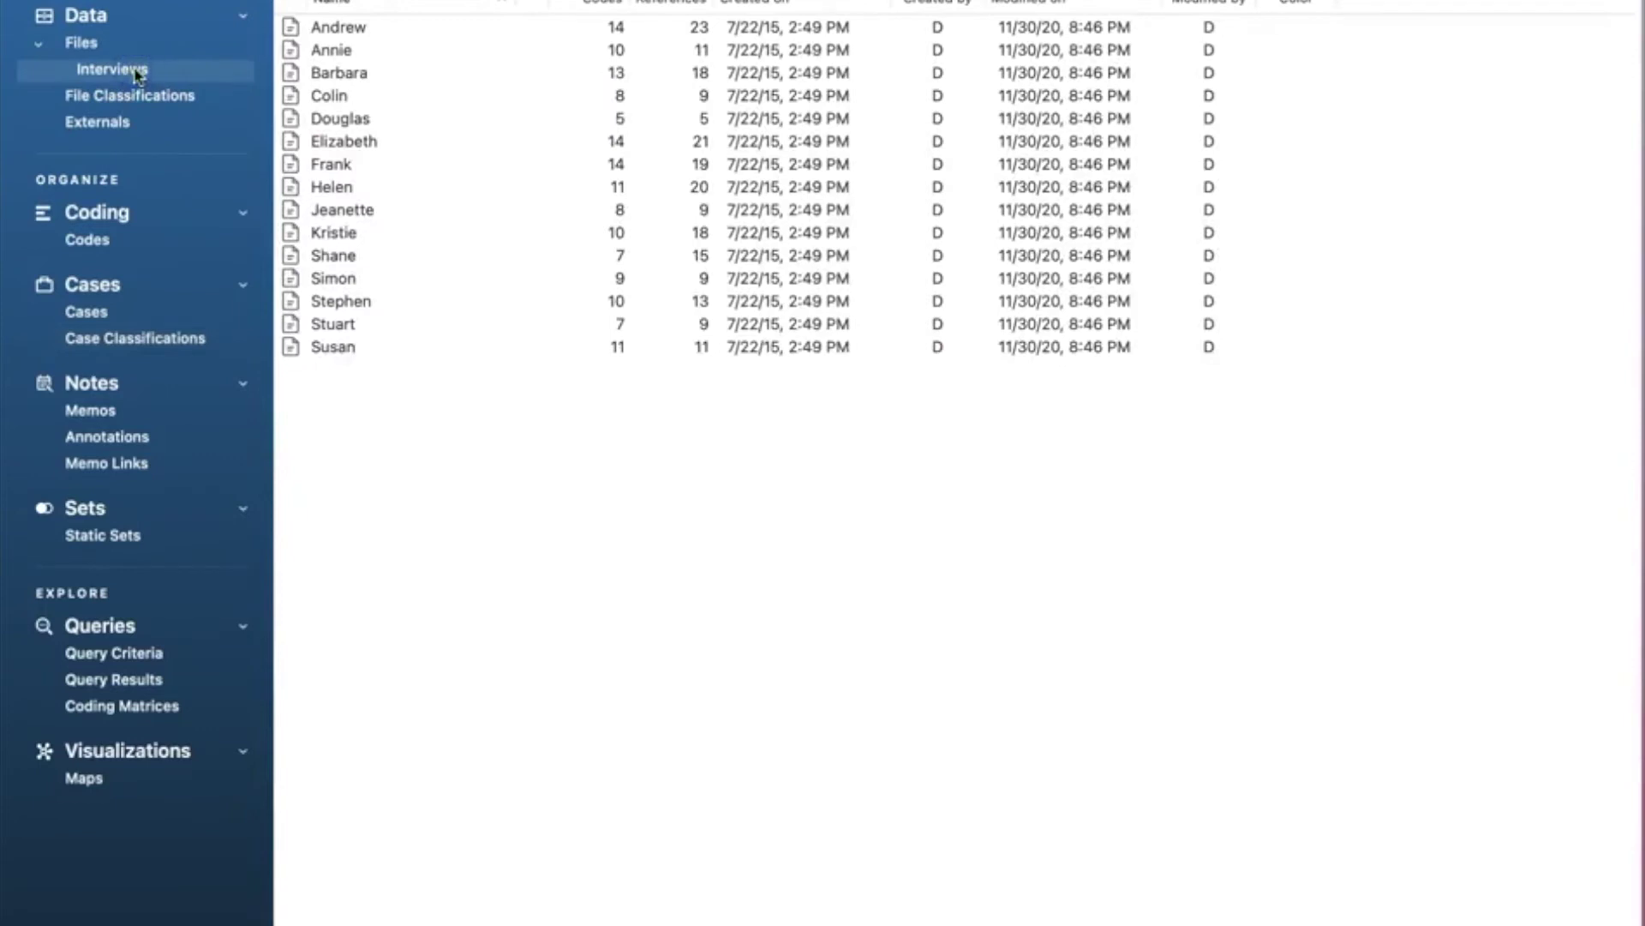
{"action": "left_click", "coordinate": [107, 291]}
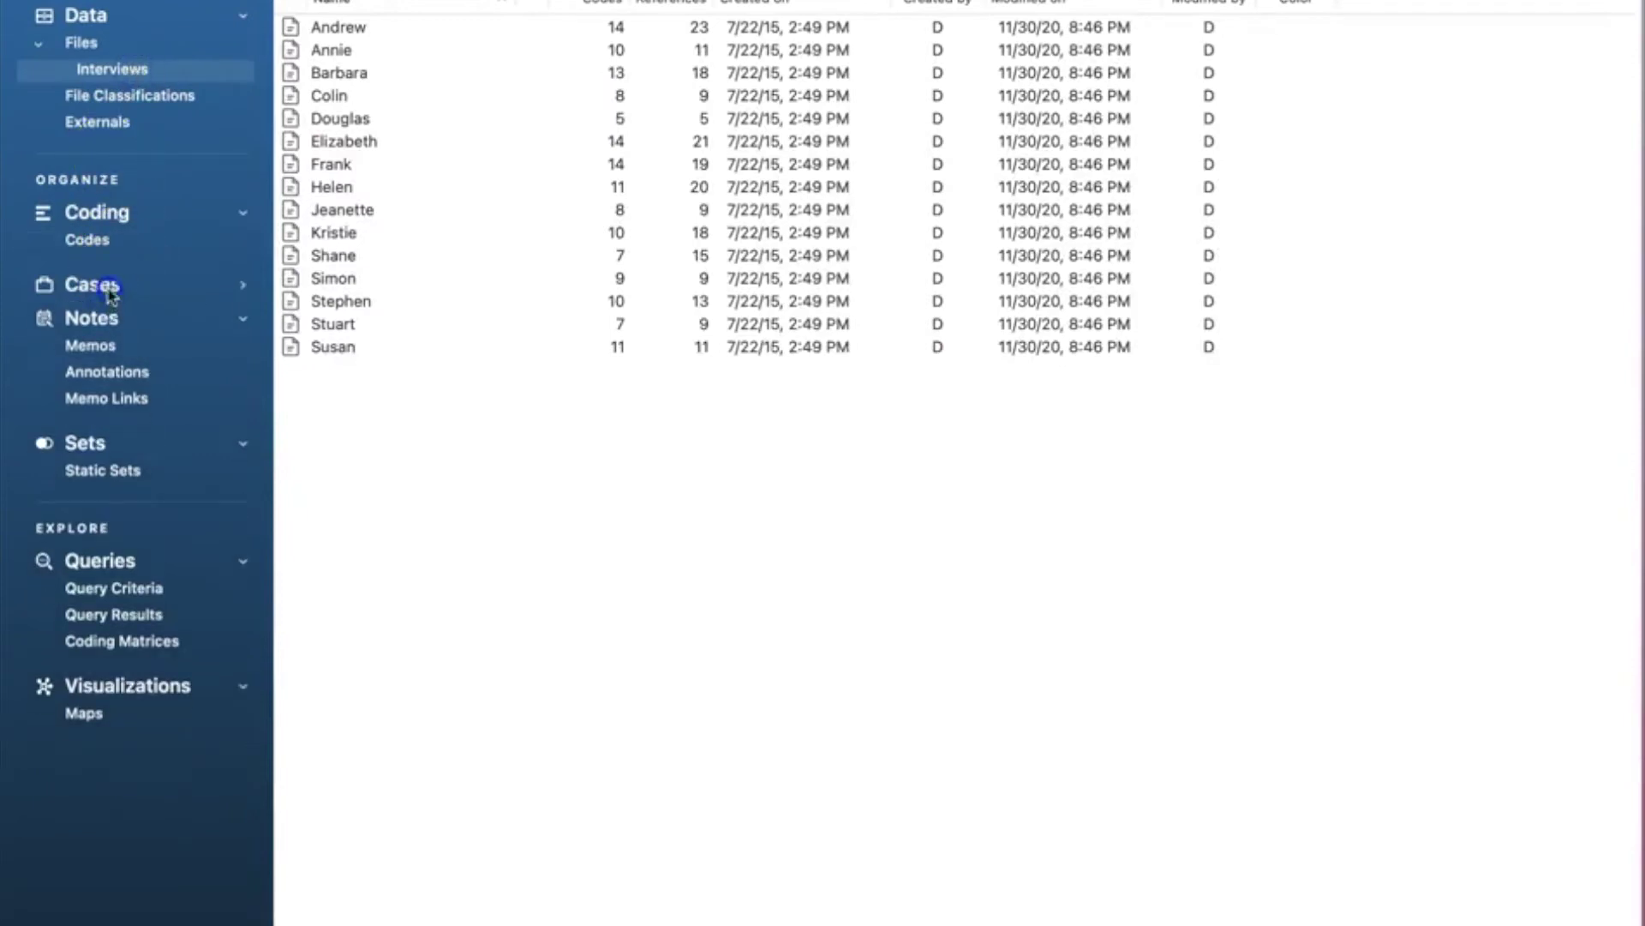
{"action": "left_click", "coordinate": [107, 288]}
{"action": "left_click", "coordinate": [89, 312]}
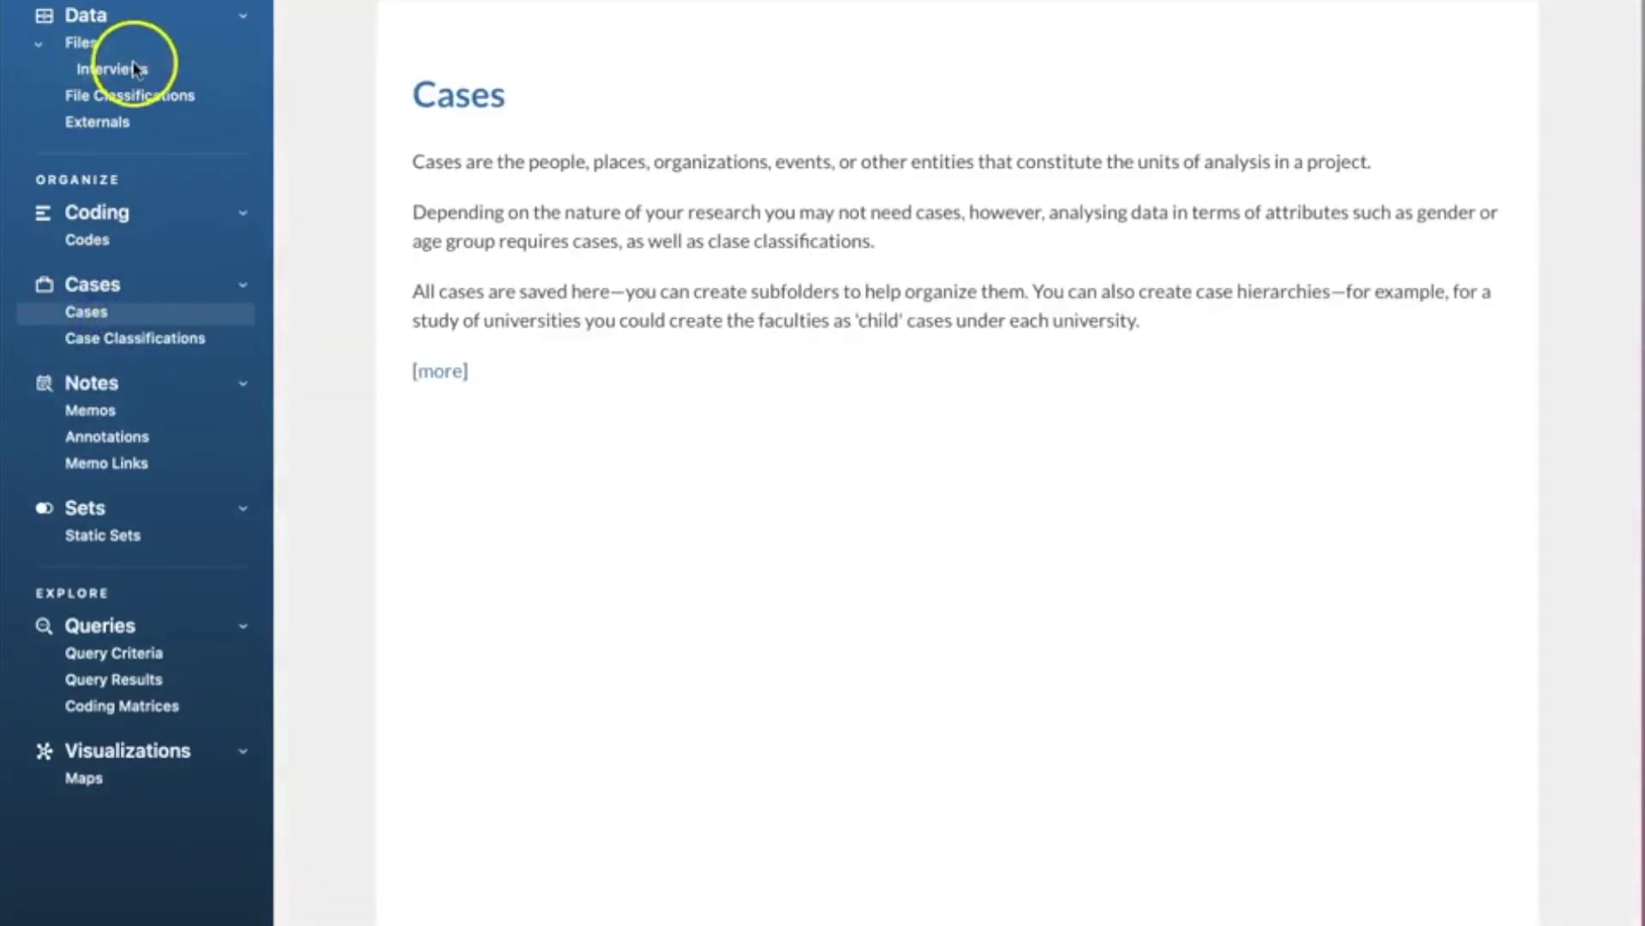
{"action": "left_click", "coordinate": [136, 69]}
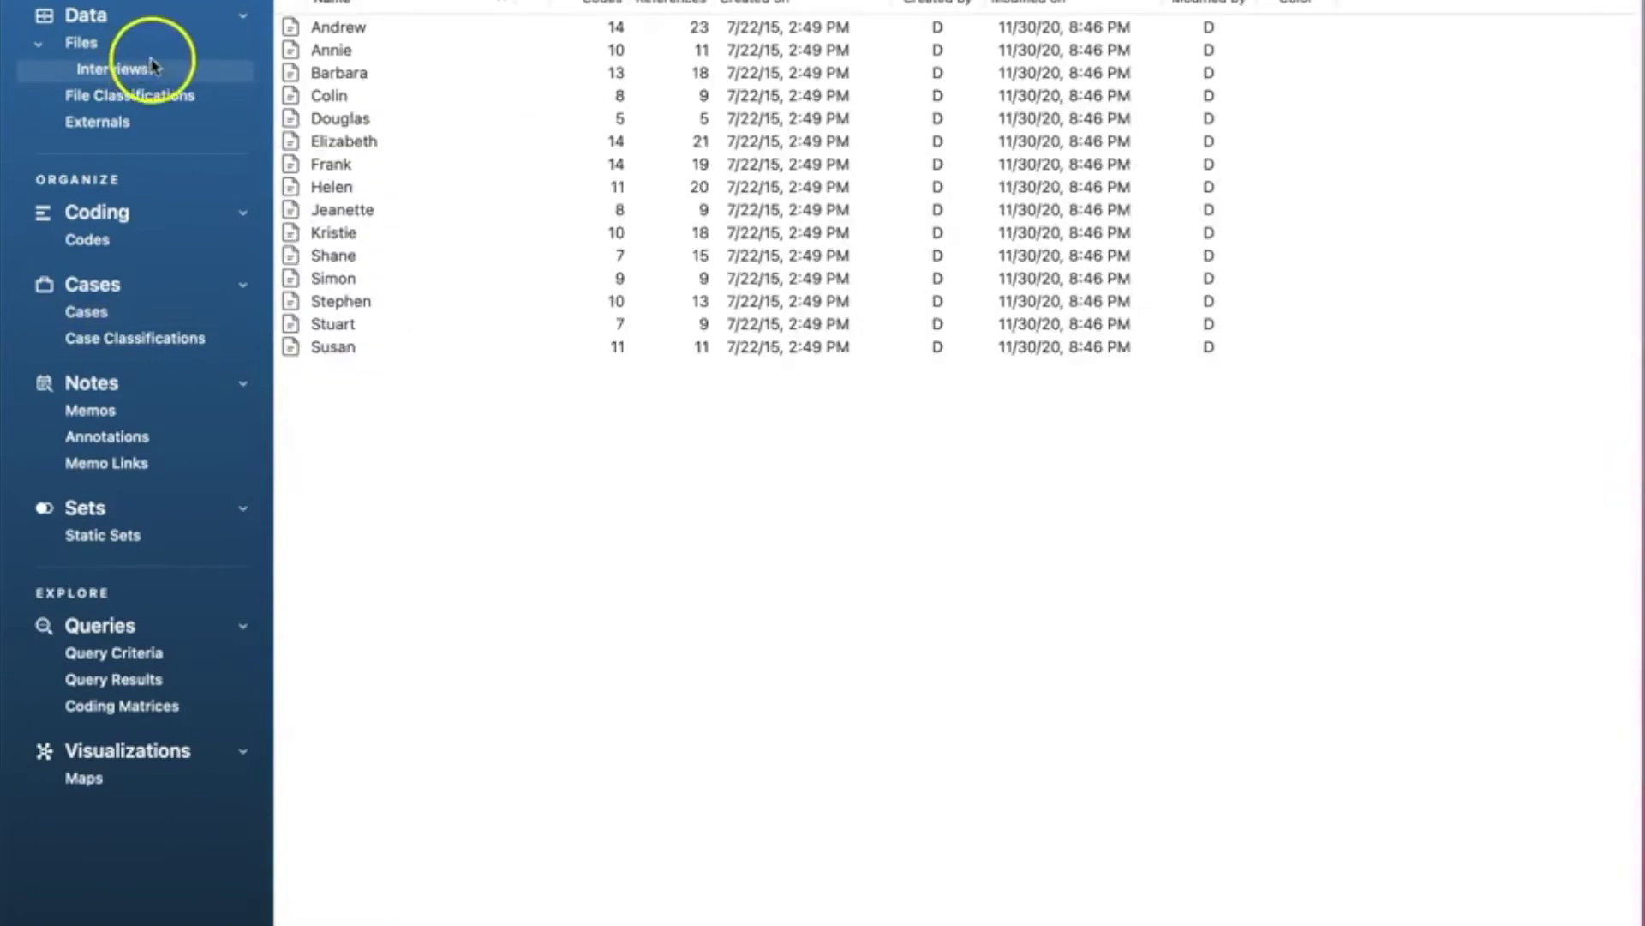
- Create a case from each of the 15 interview files and review the new cases
{"action": "left_click", "coordinate": [368, 26]}
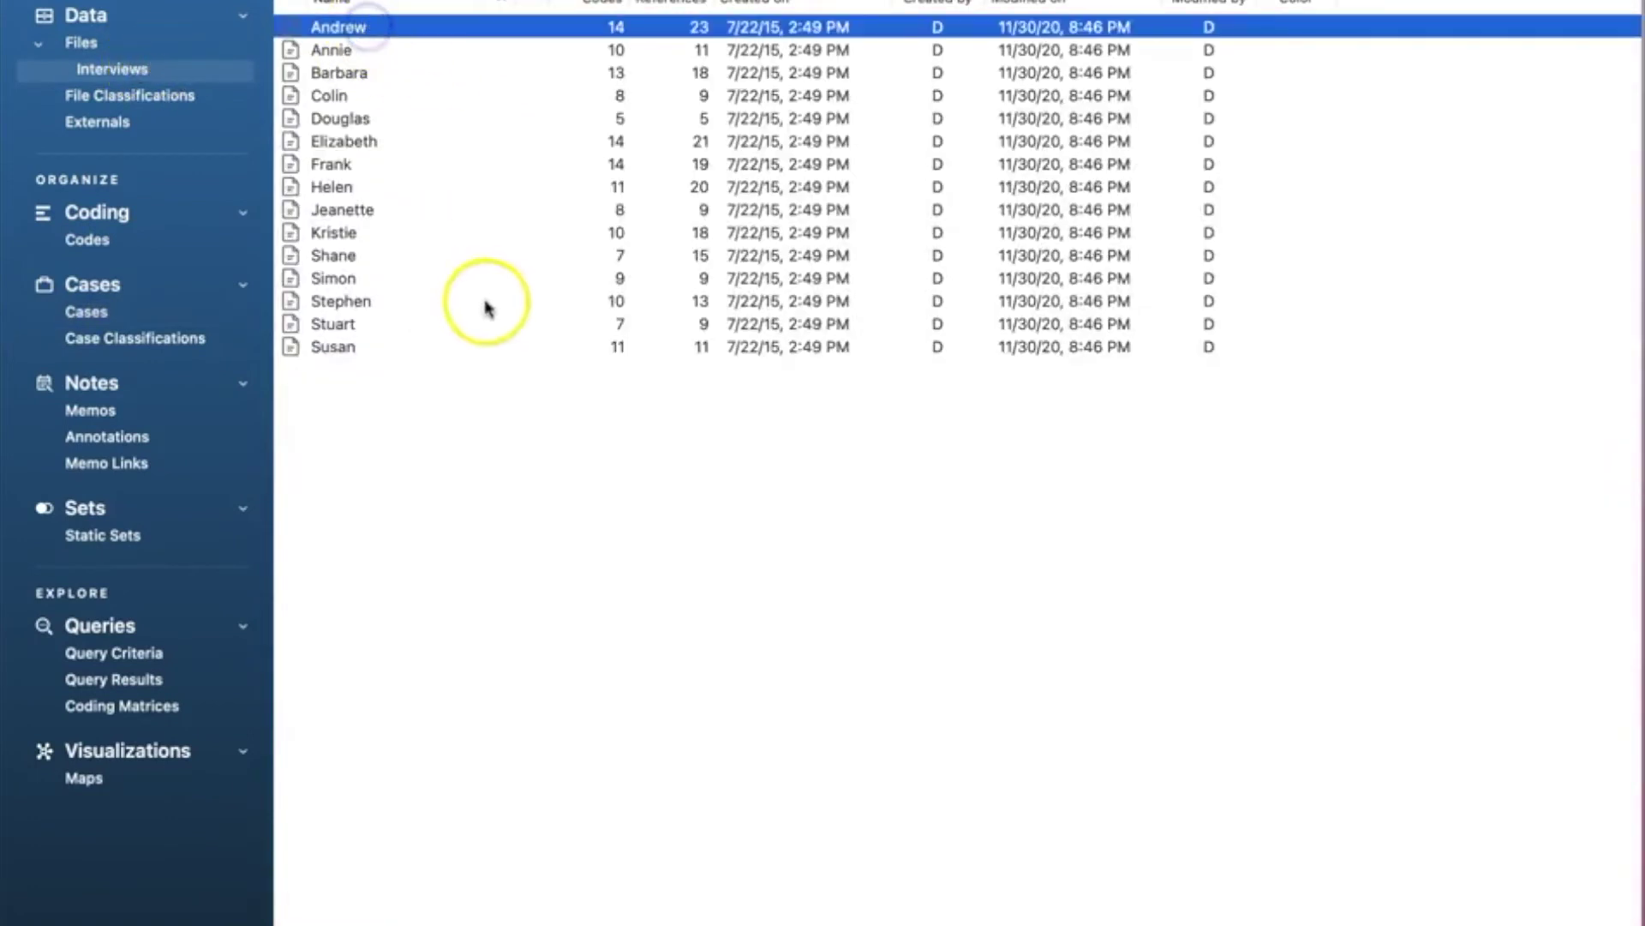
{"action": "left_click", "coordinate": [374, 348], "text": "shift"}
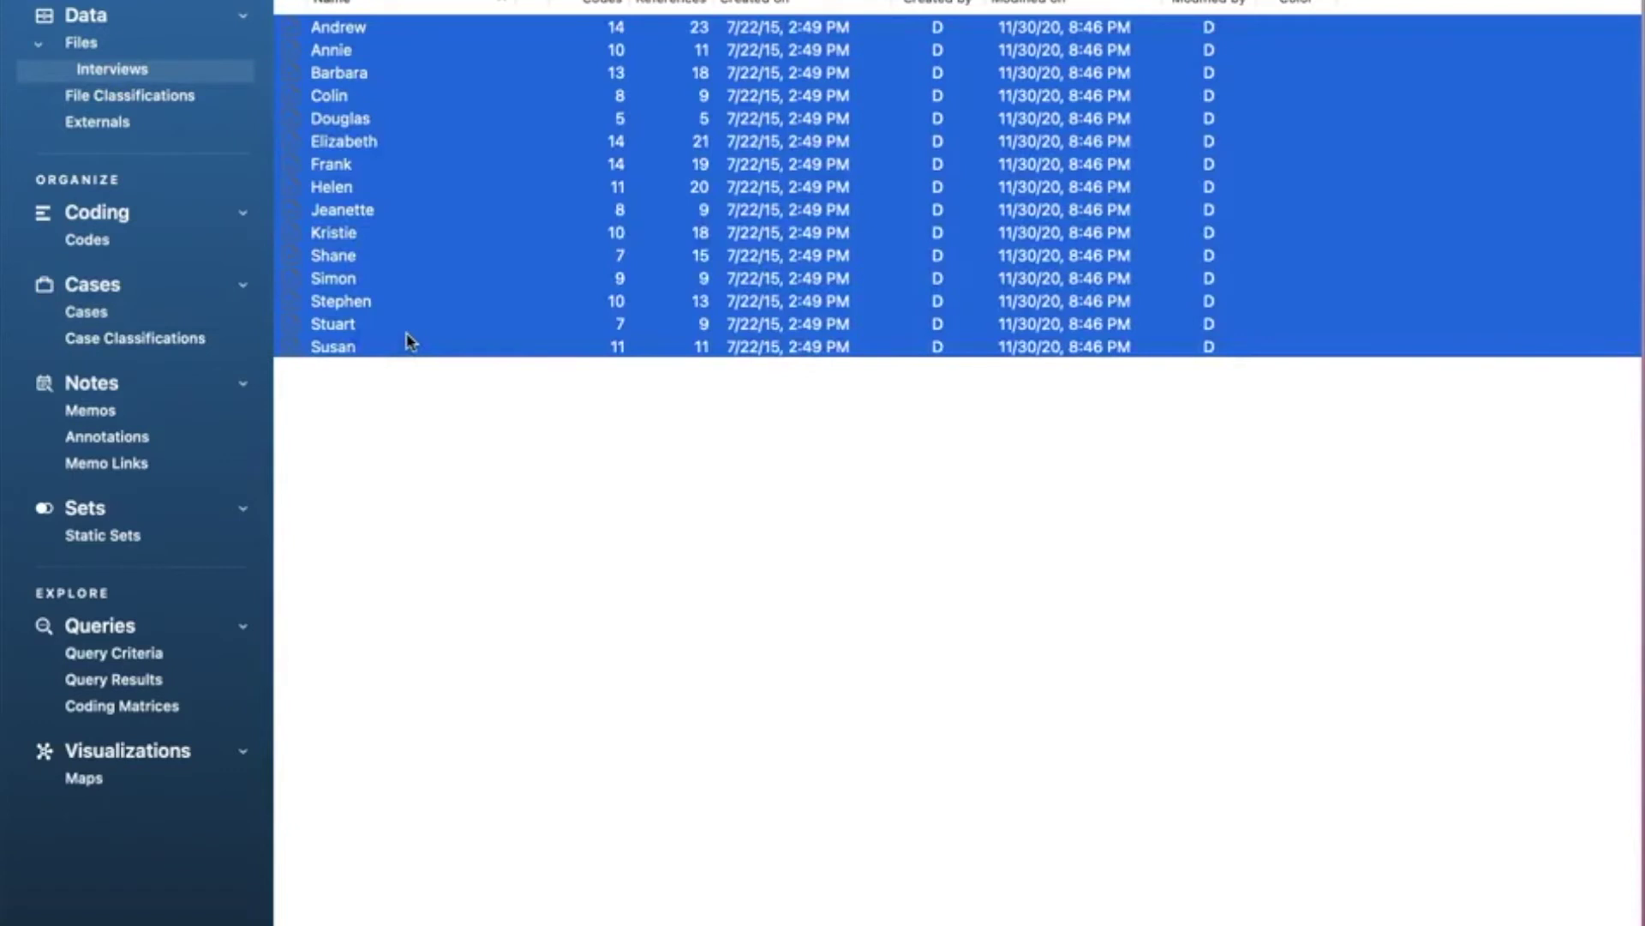
{"action": "right_click", "coordinate": [408, 340]}
{"action": "mouse_move", "coordinate": [544, 548]}
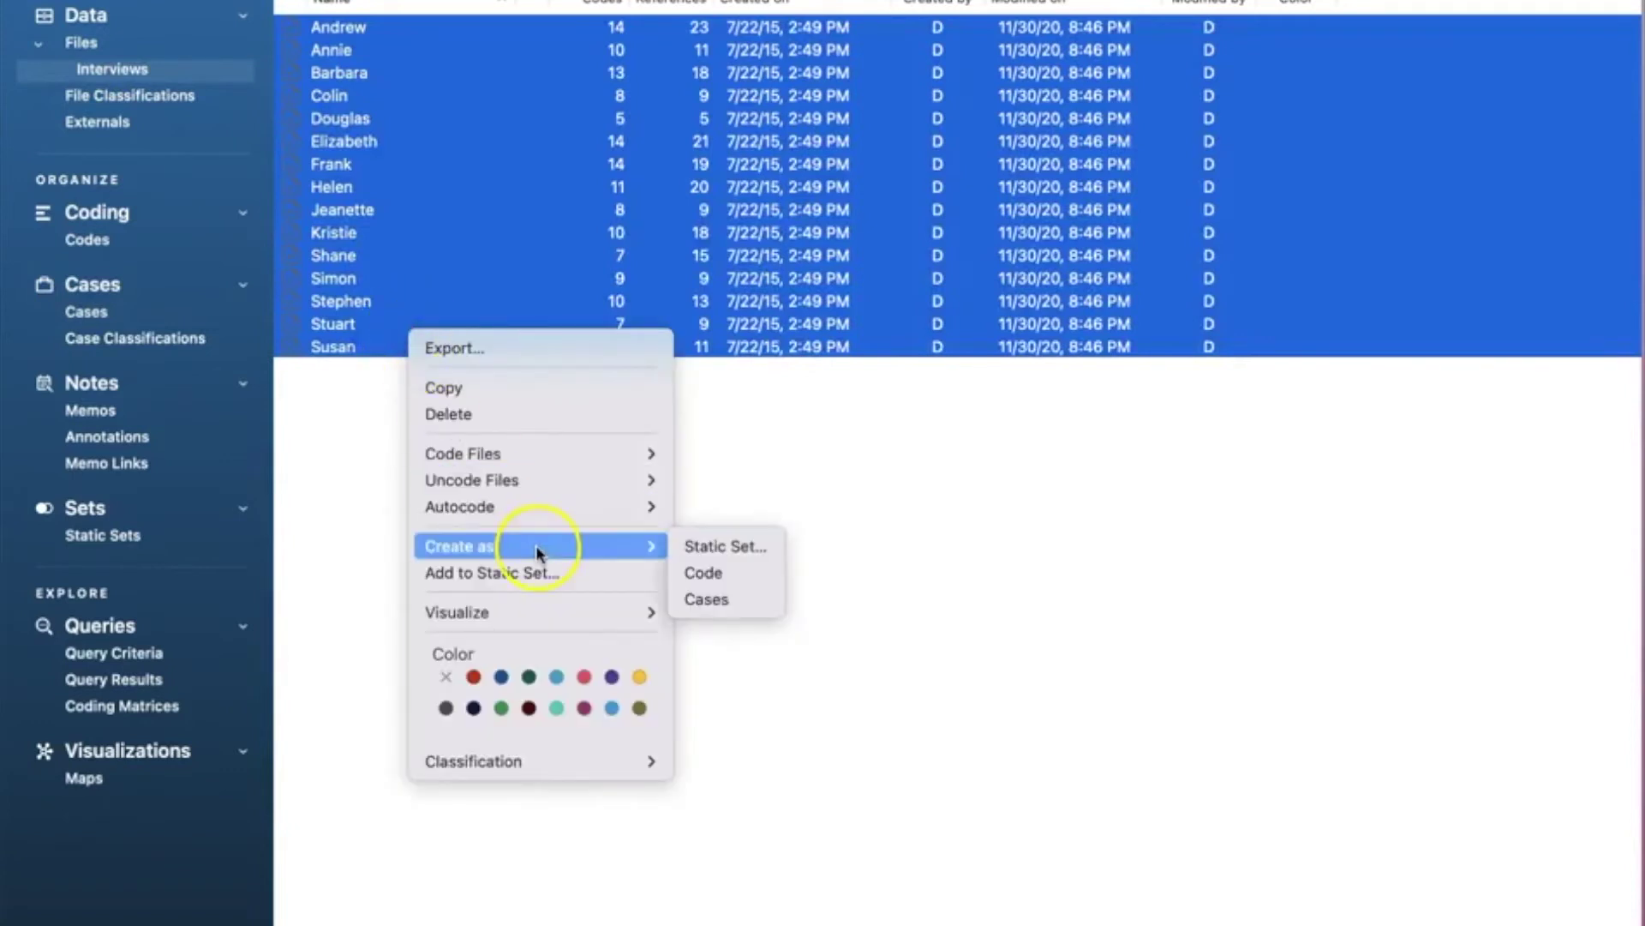
{"action": "left_click", "coordinate": [703, 600]}
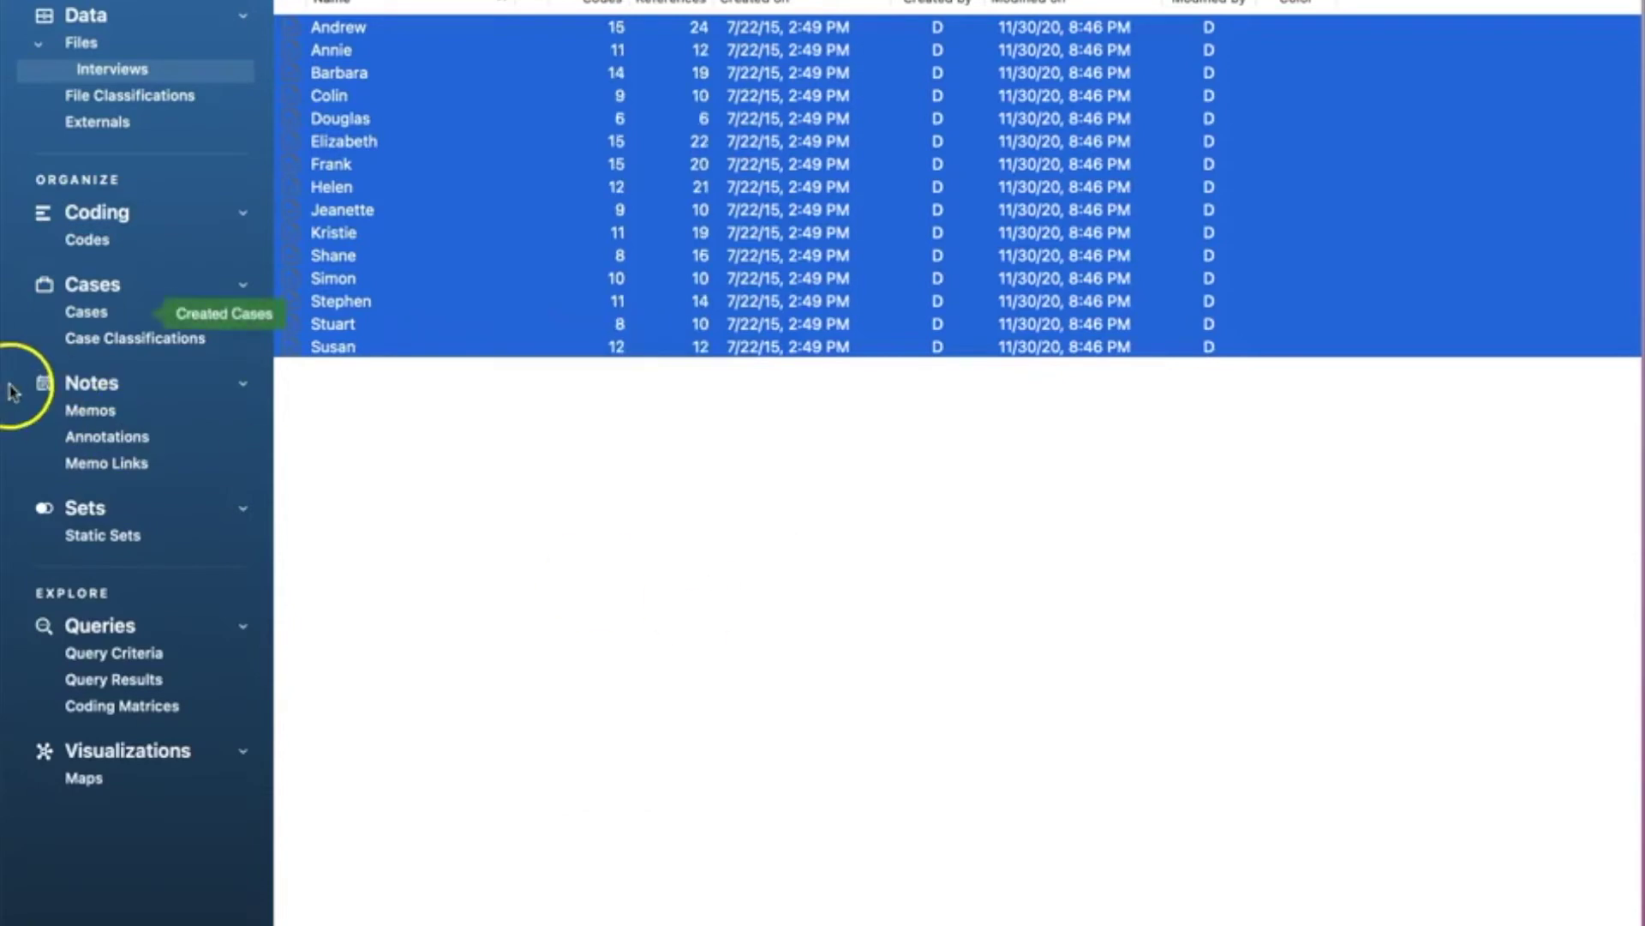
{"action": "left_click", "coordinate": [93, 315]}
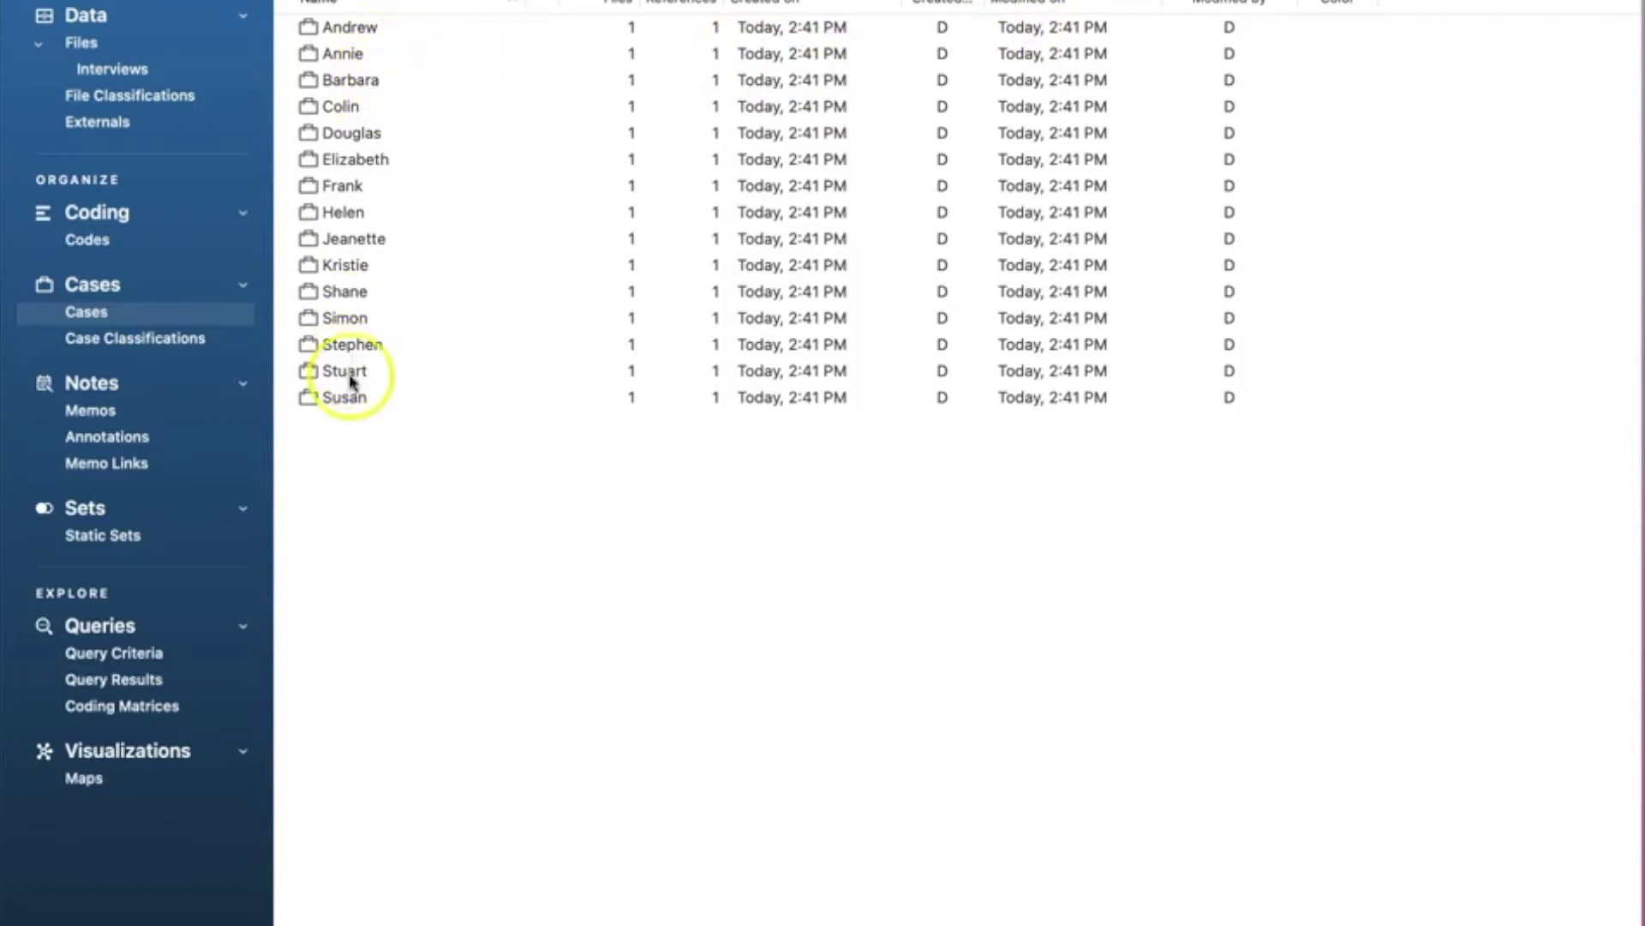
{"action": "left_click", "coordinate": [99, 339]}
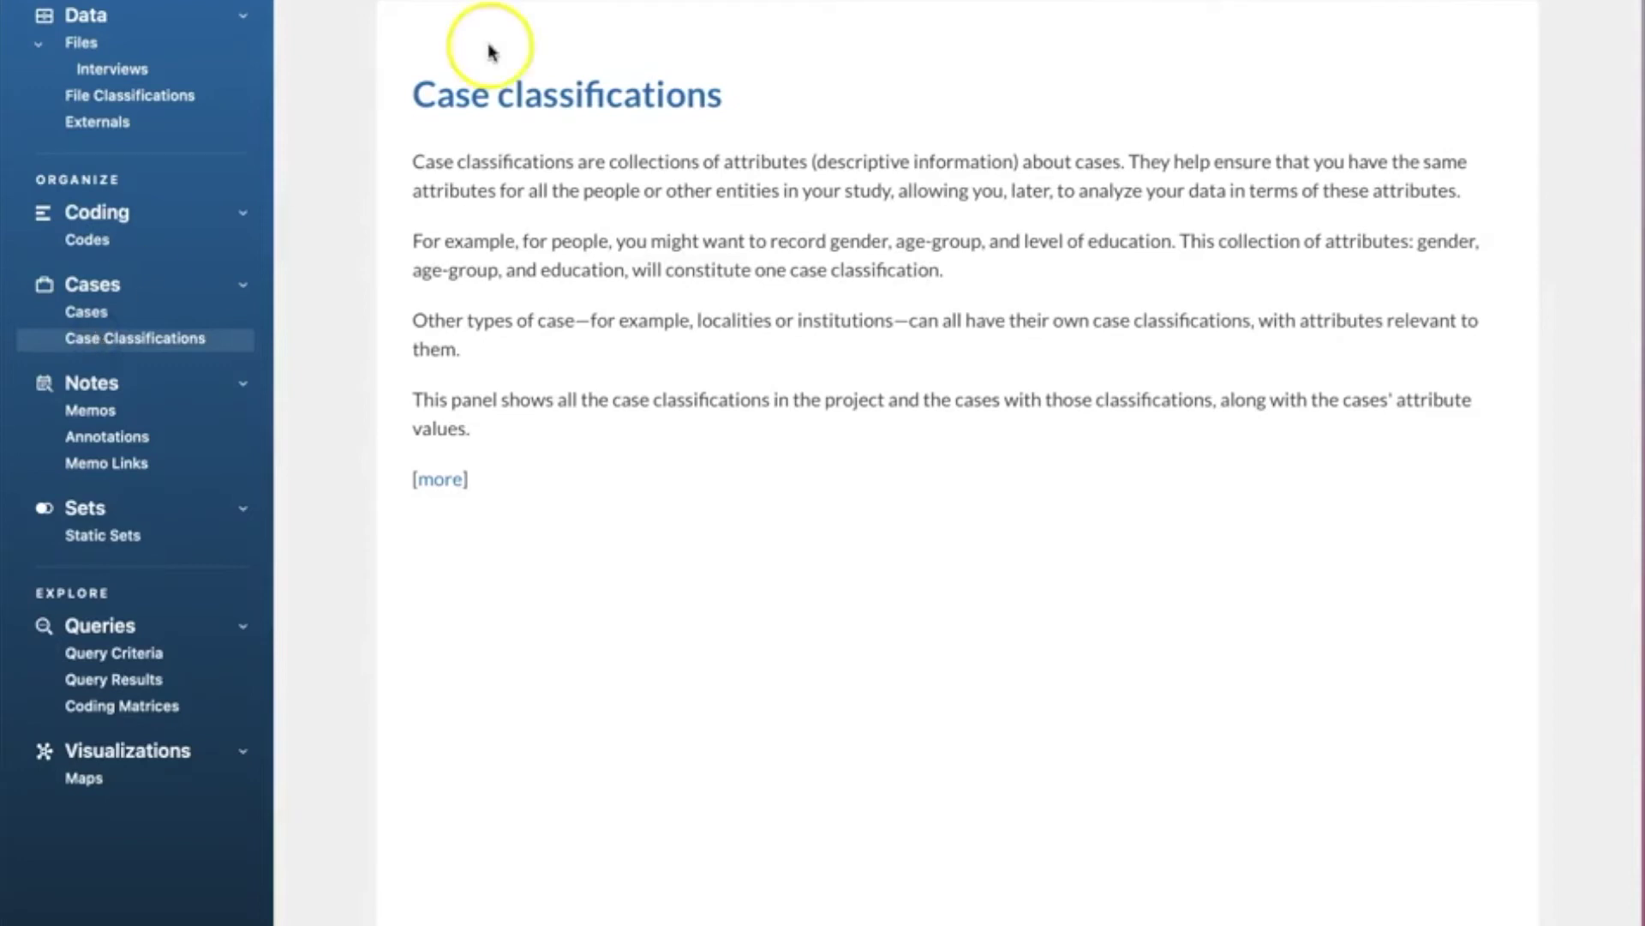
- Start a classification sheet import and open Classification Sheet - Person.csv
{"action": "mouse_move", "coordinate": [748, 2]}
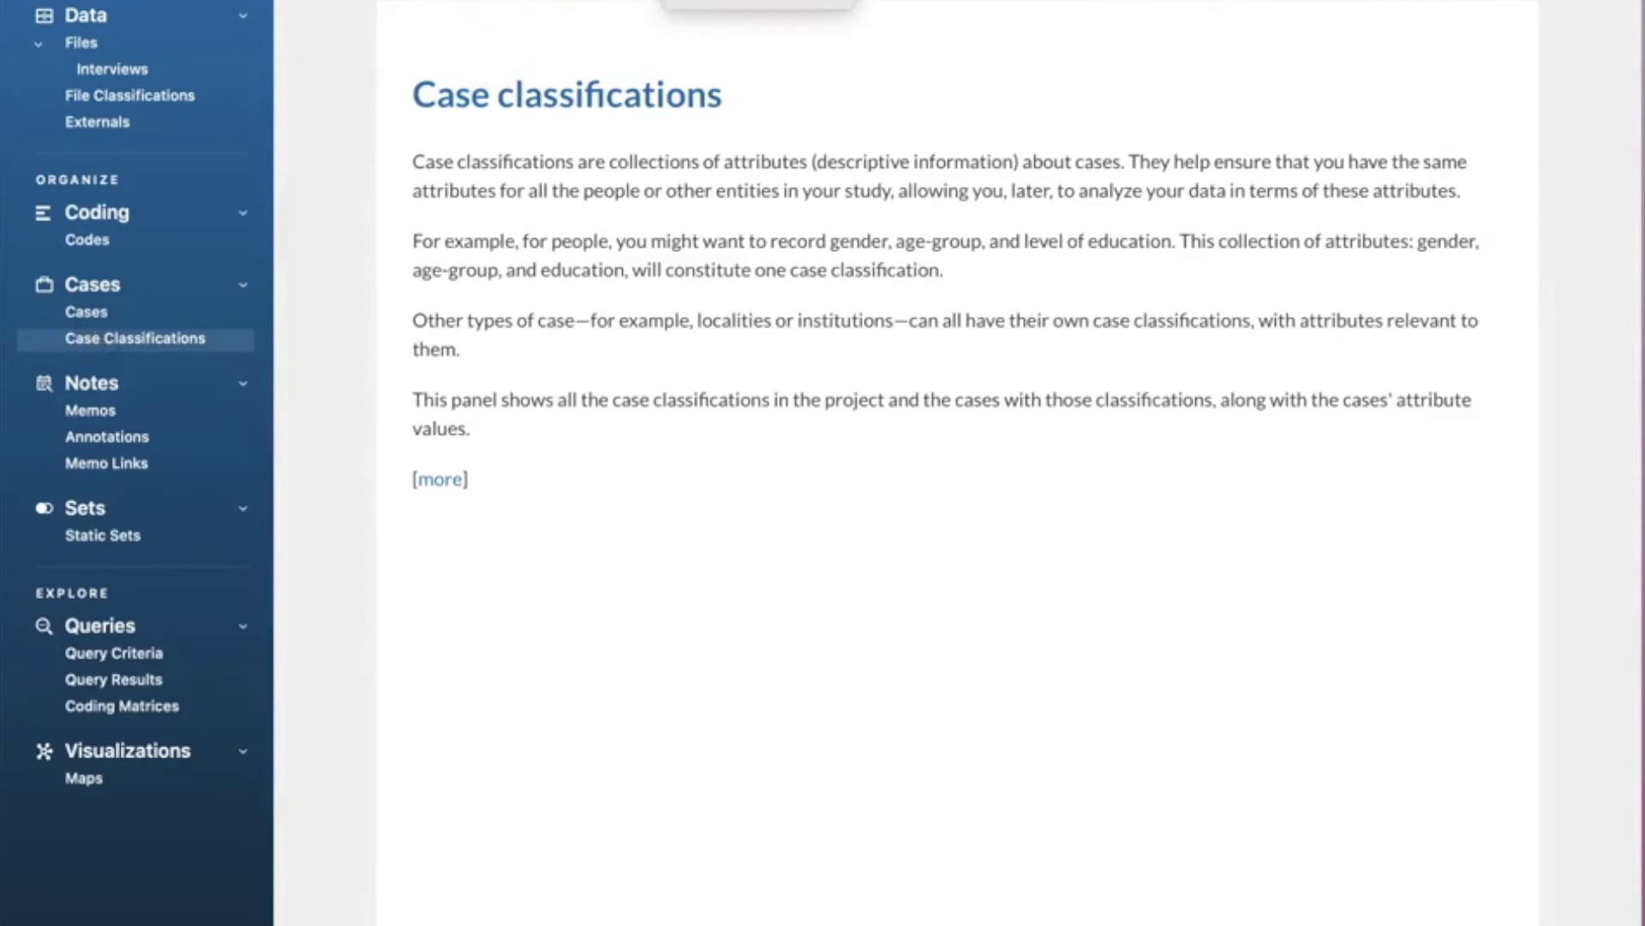
{"action": "left_click", "coordinate": [747, 2]}
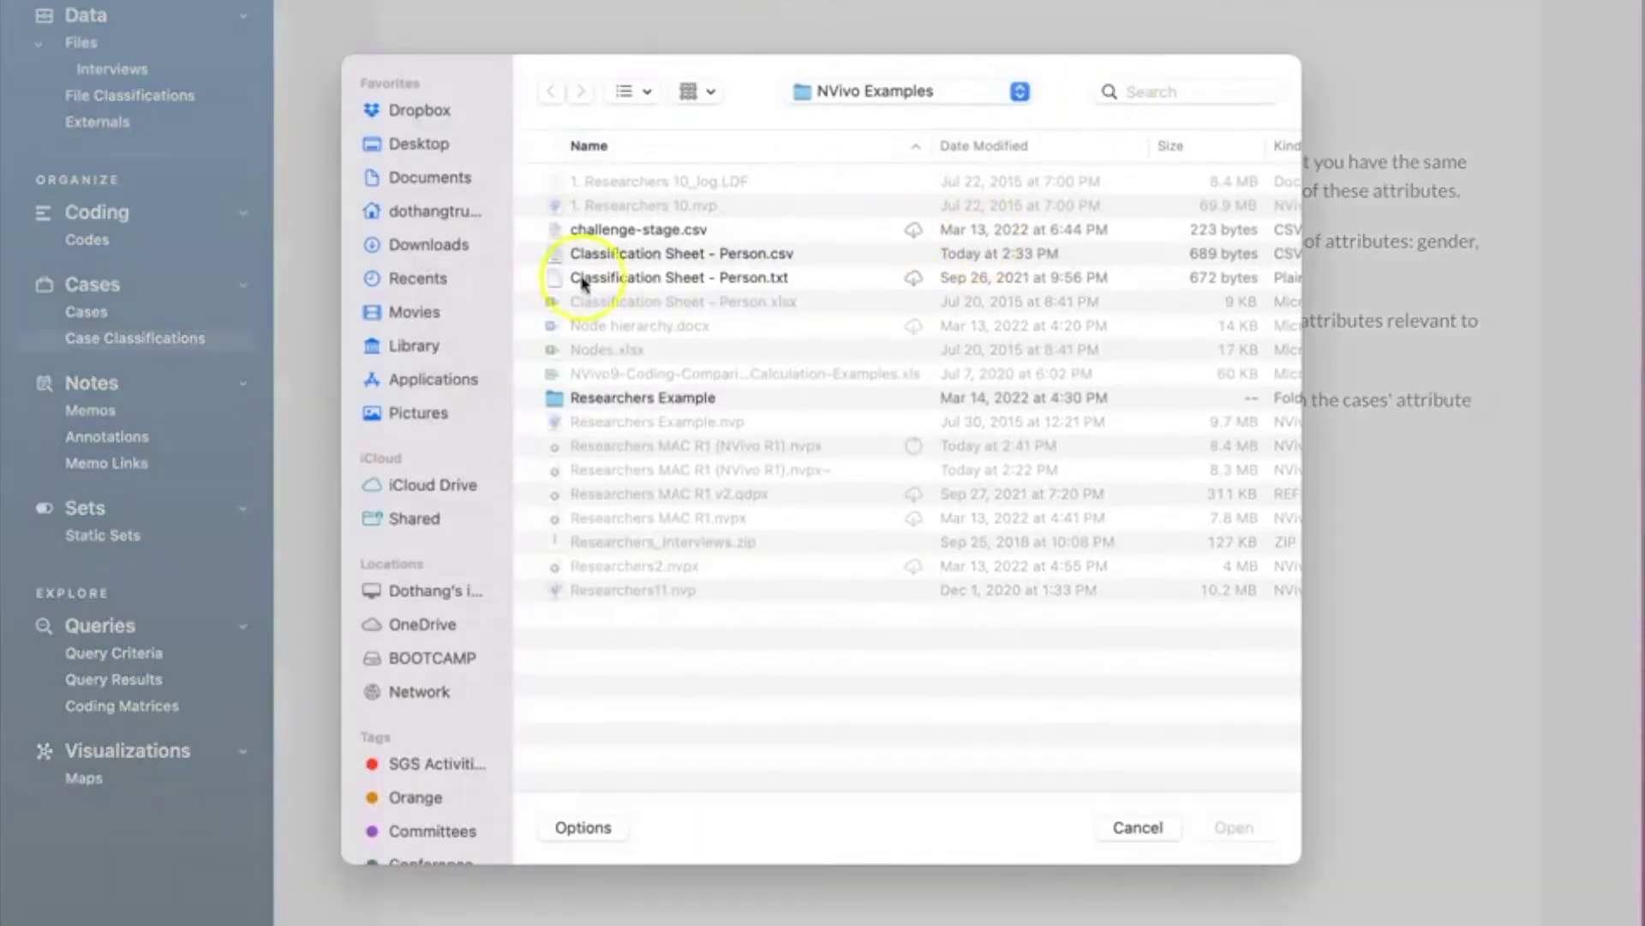
{"action": "left_click", "coordinate": [685, 255]}
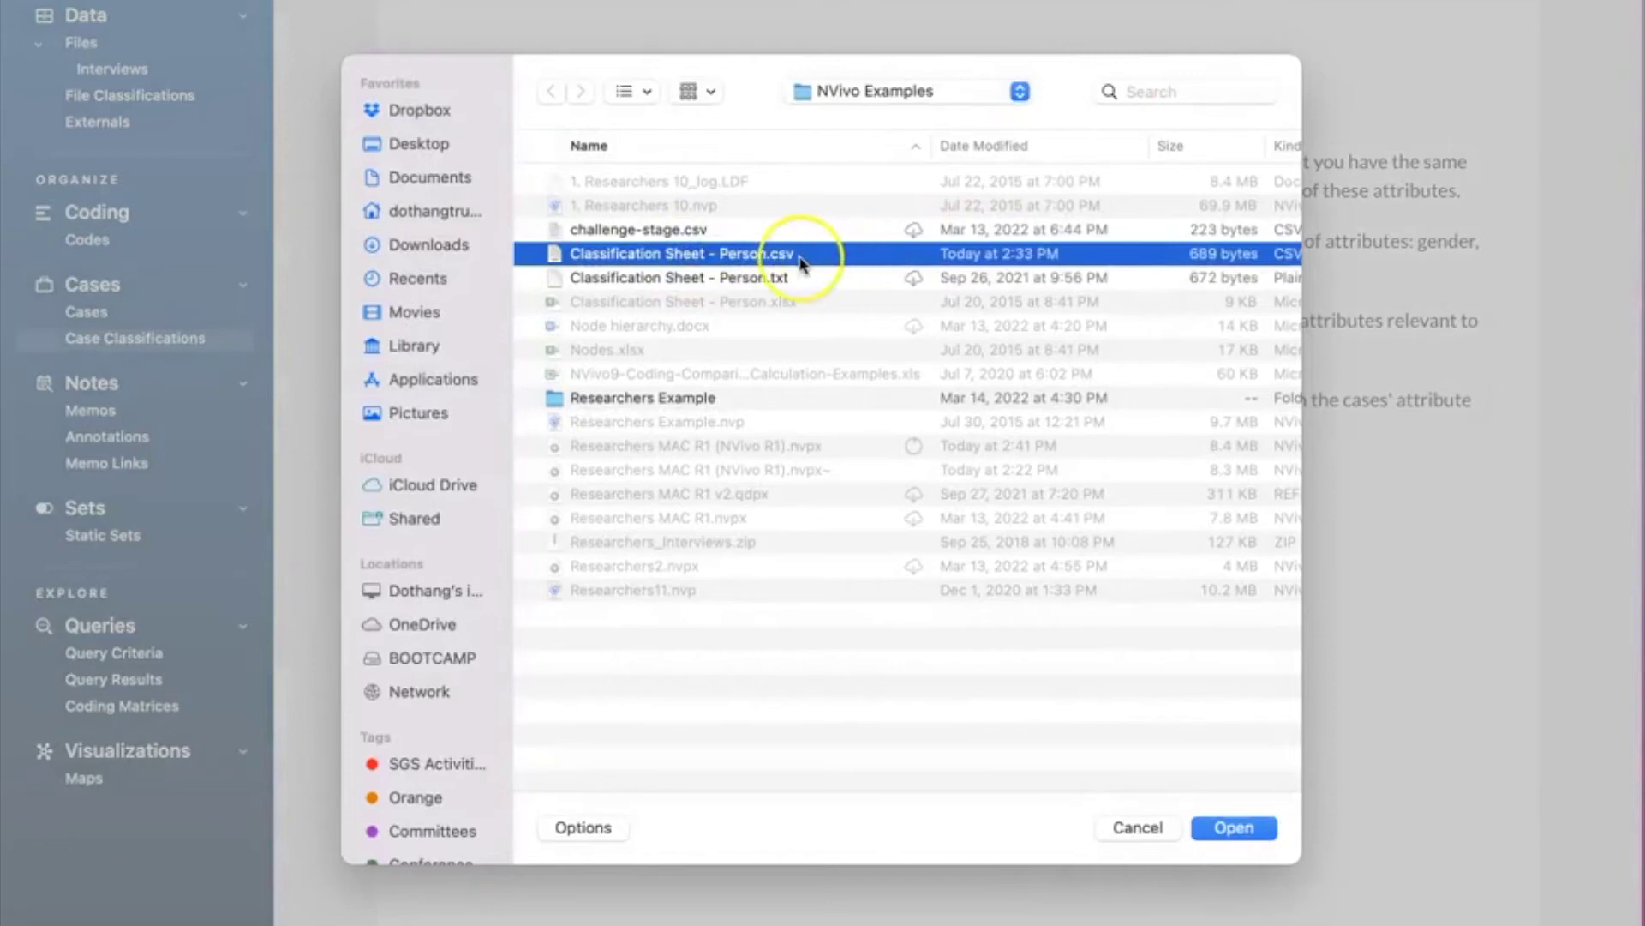
{"action": "left_click", "coordinate": [1238, 825]}
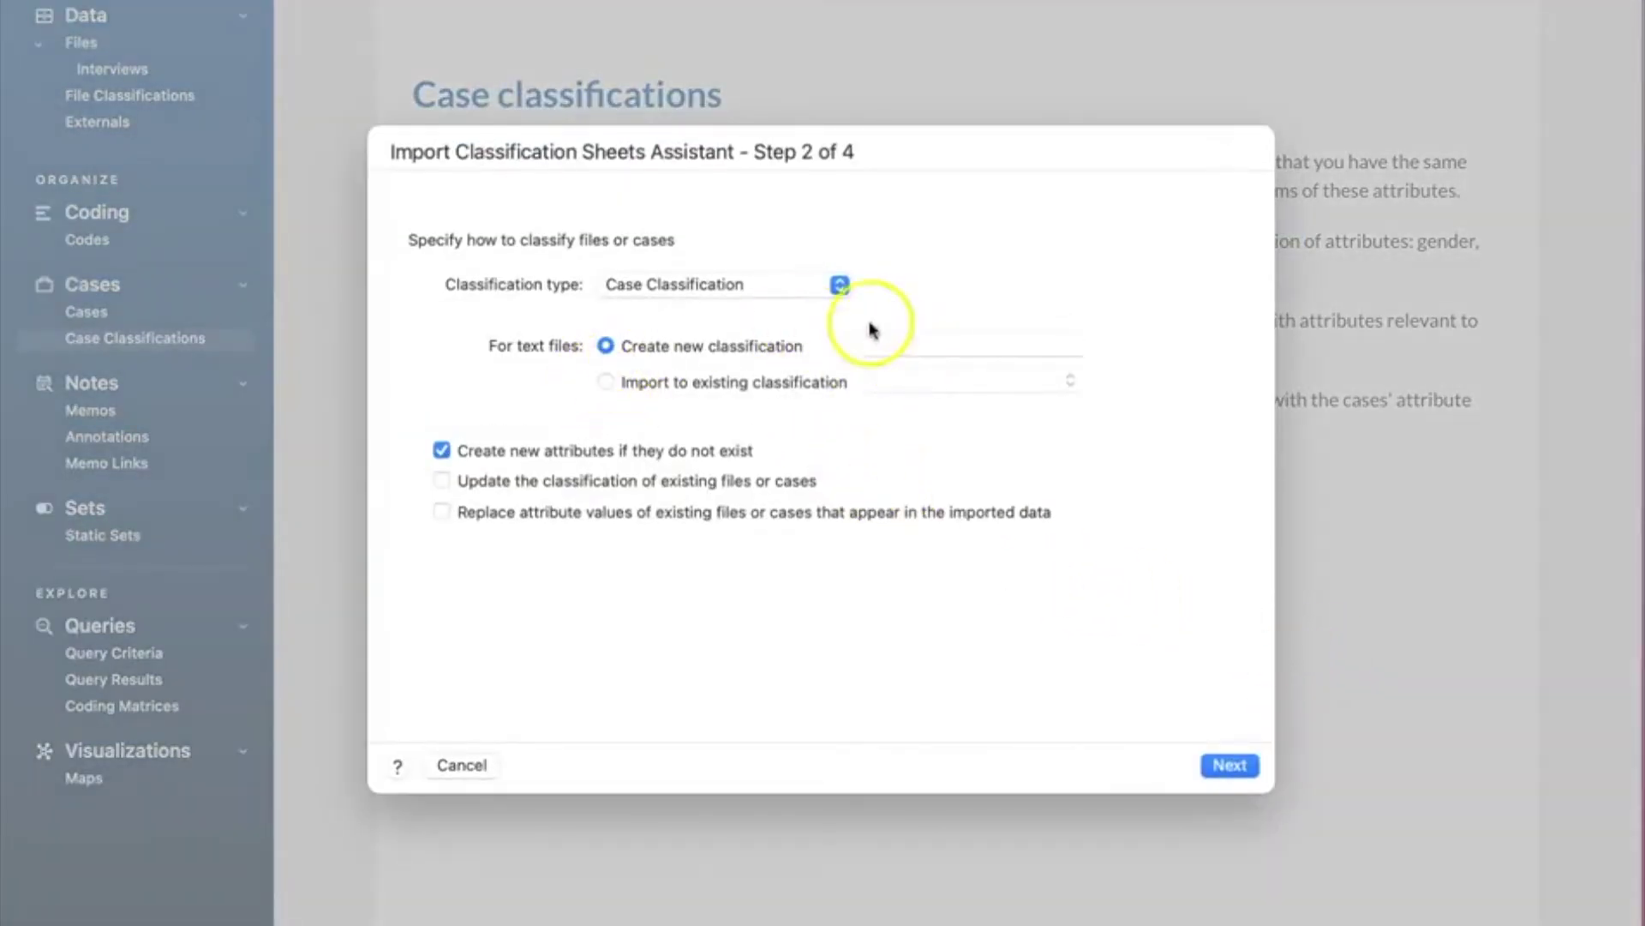
- Keep Case Classification as the type, name it Person, and run the import
{"action": "left_click", "coordinate": [725, 287]}
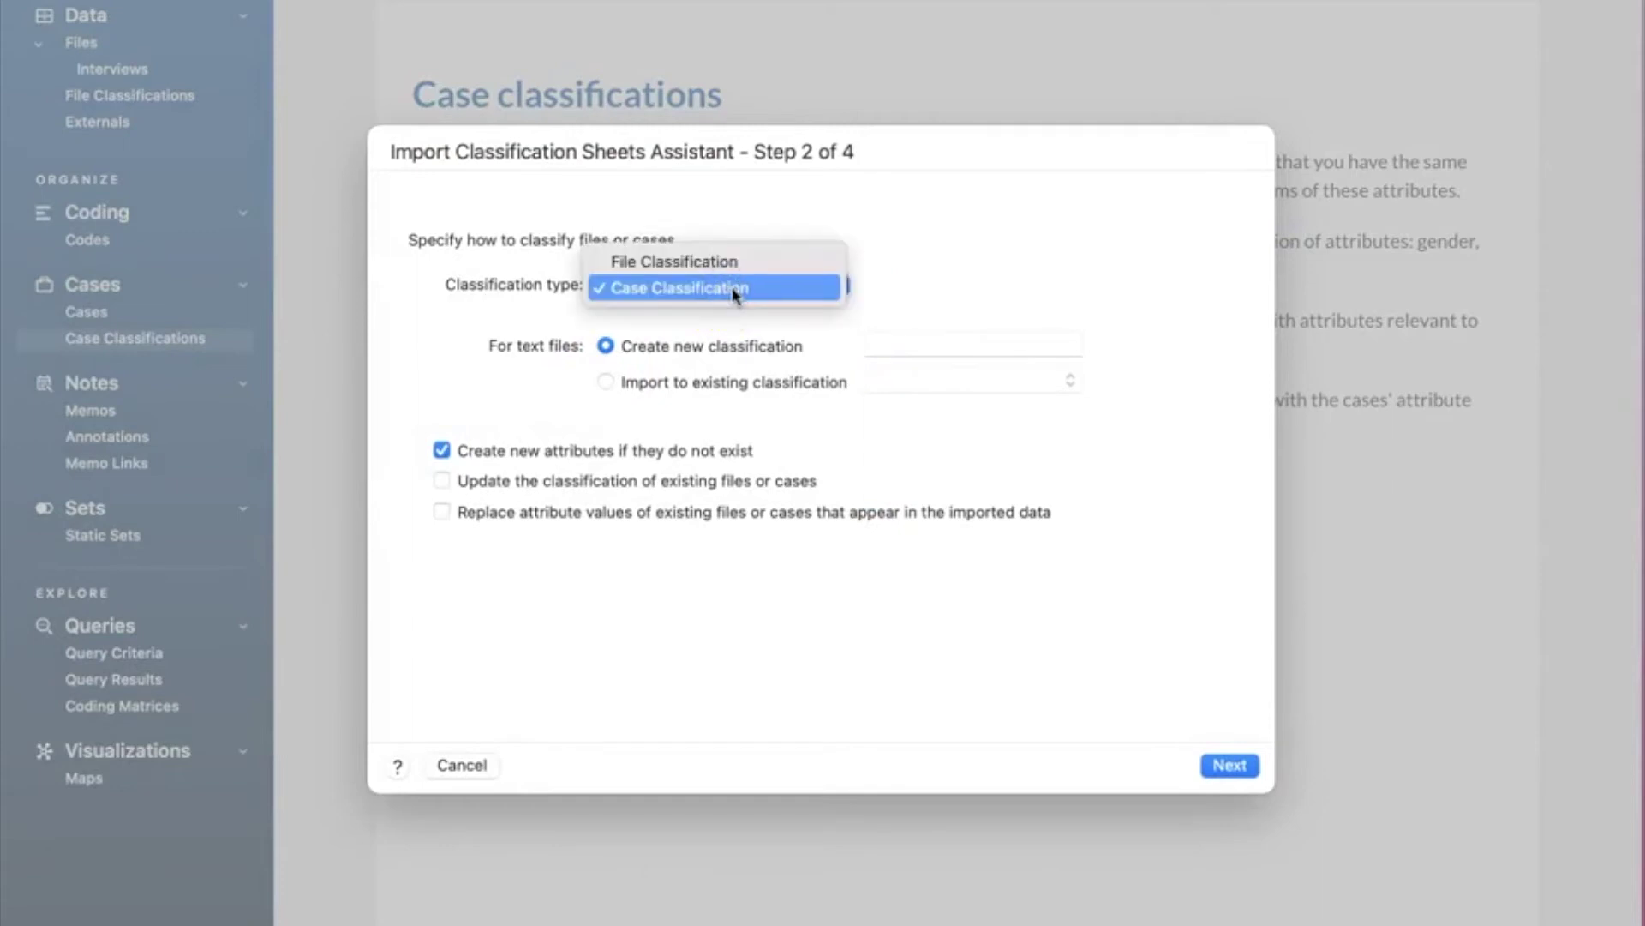
{"action": "left_click", "coordinate": [734, 288]}
{"action": "left_click", "coordinate": [874, 341]}
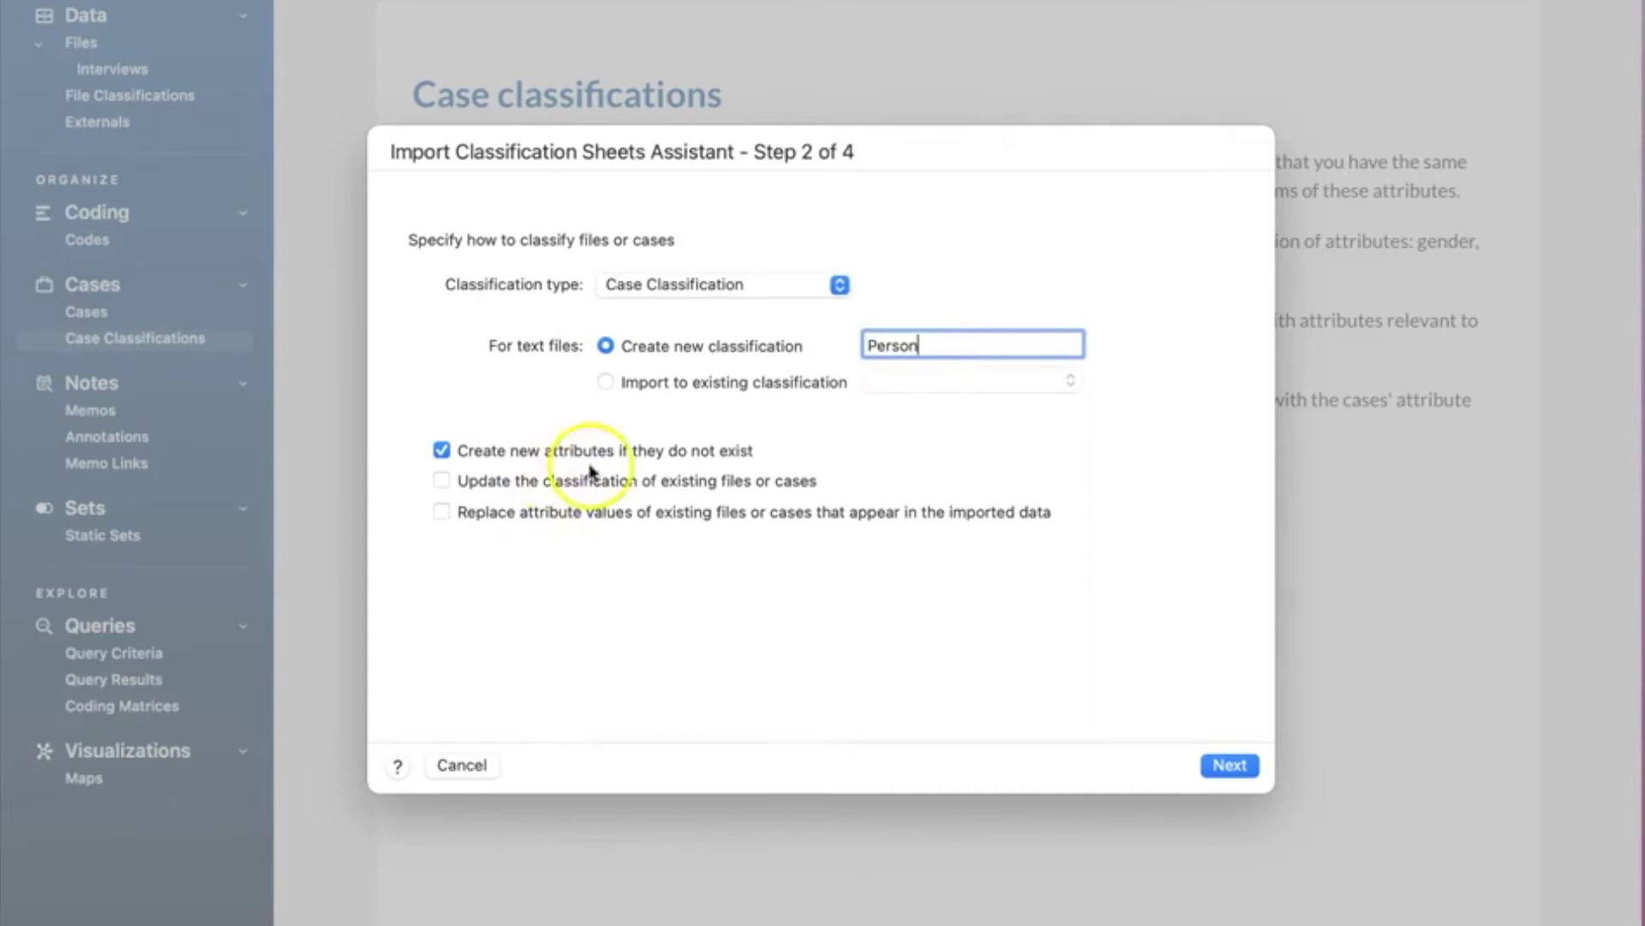
{"action": "left_click", "coordinate": [1232, 767]}
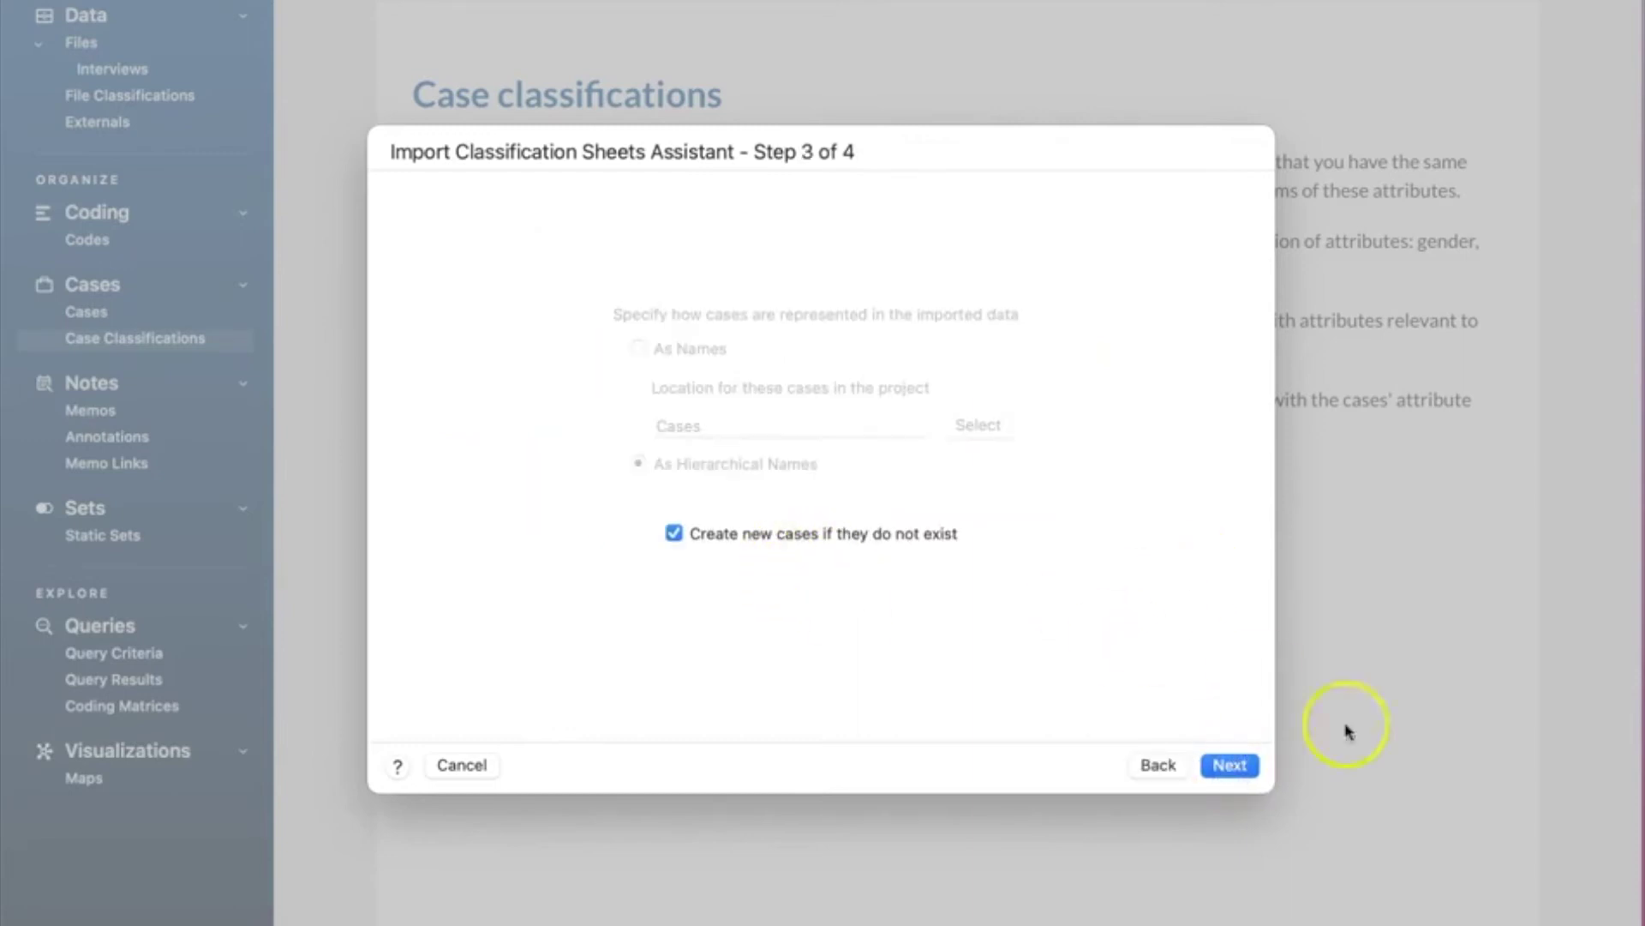
{"action": "left_click", "coordinate": [1239, 766]}
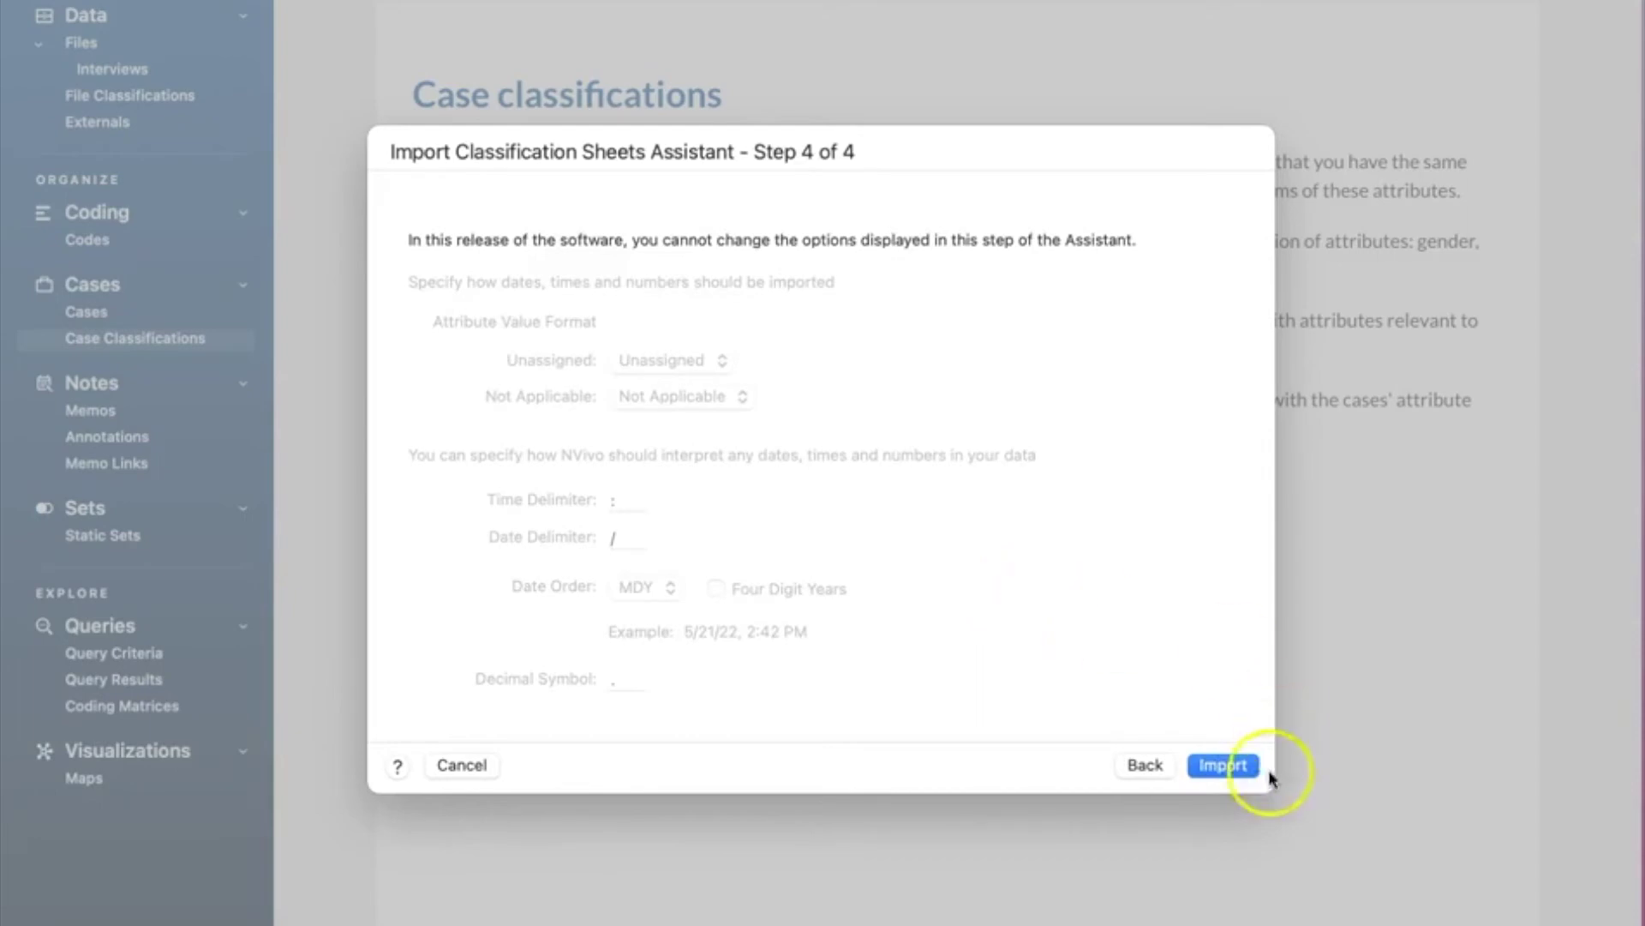
{"action": "left_click", "coordinate": [1231, 767]}
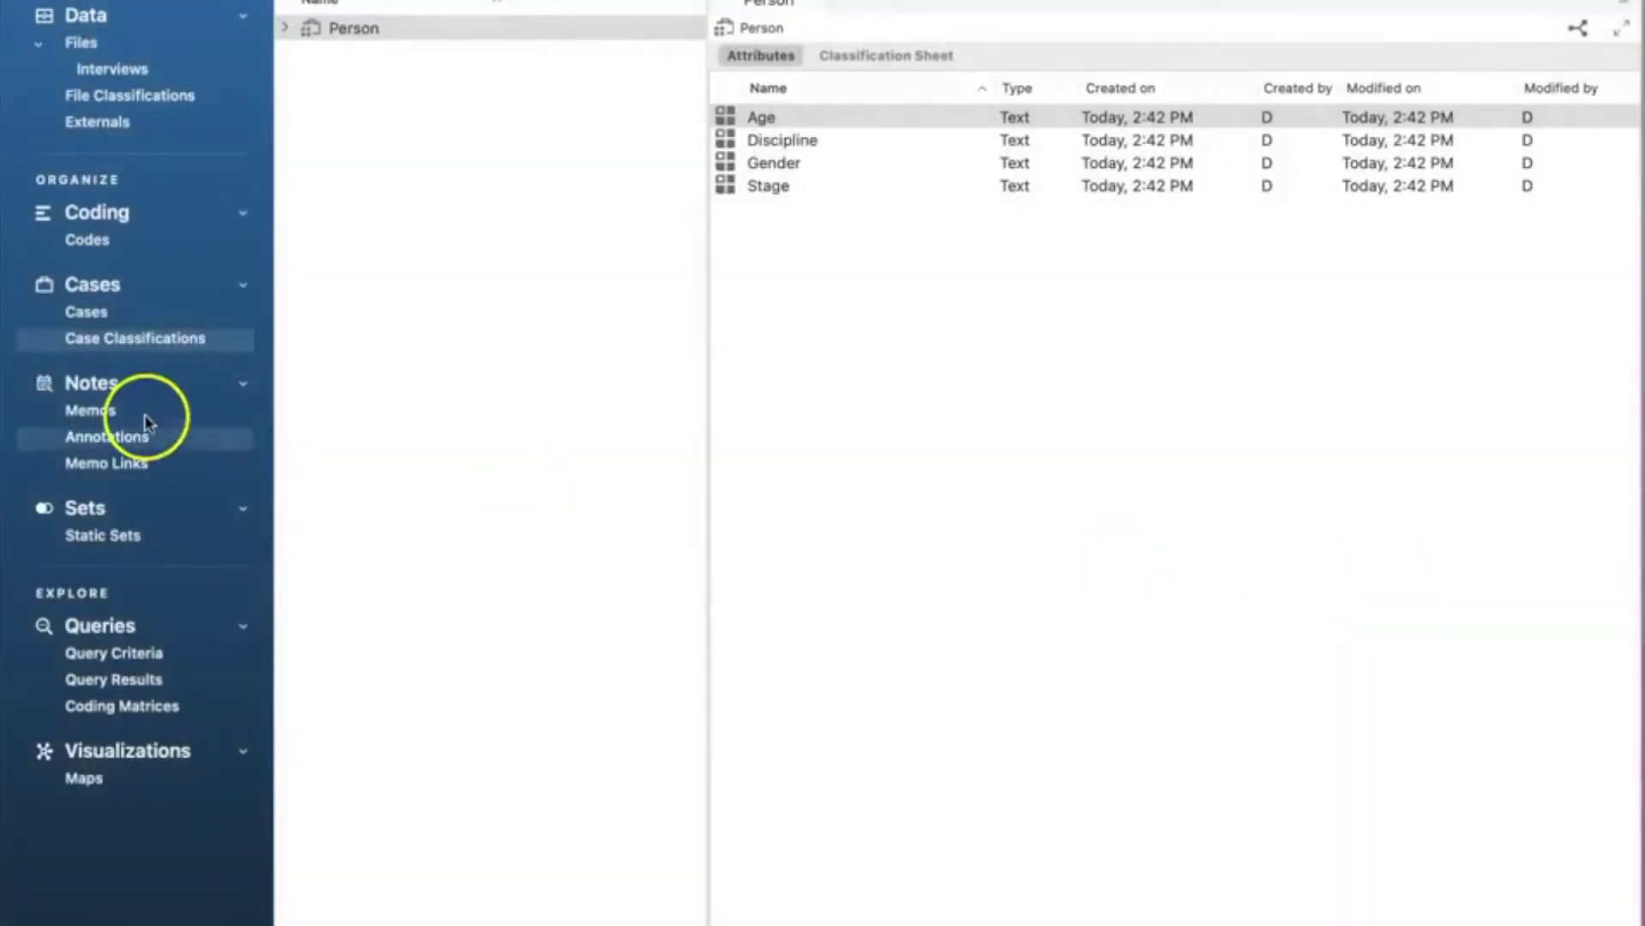
- Select the Person classification and view its Classification Sheet values
{"action": "left_click", "coordinate": [118, 343]}
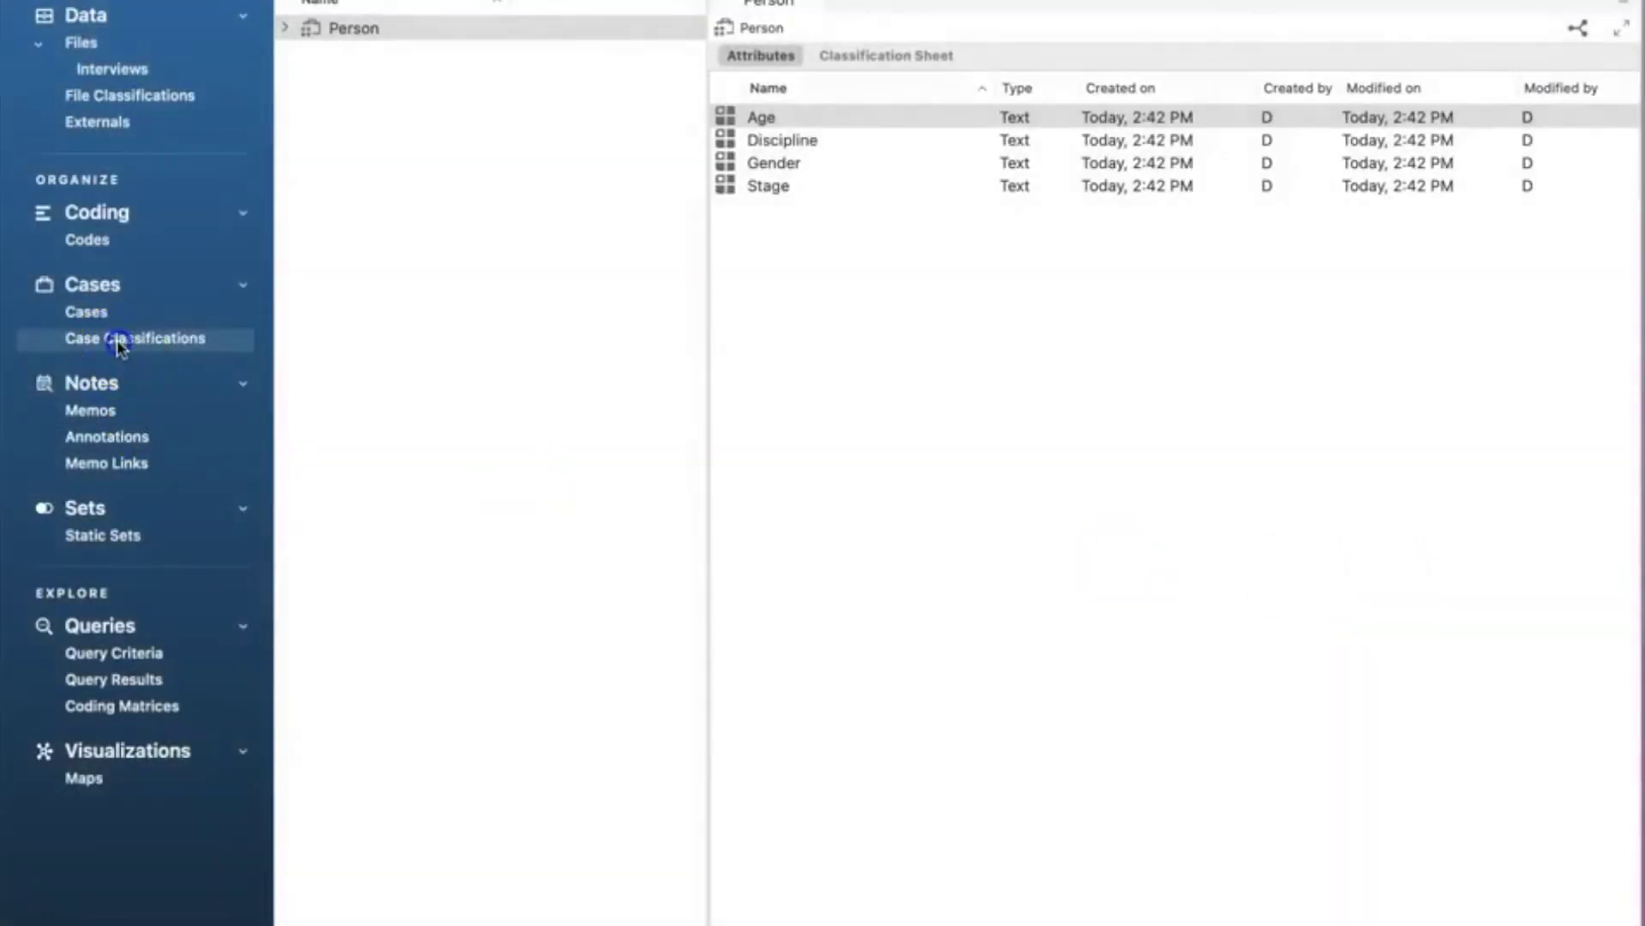
{"action": "left_click", "coordinate": [361, 31]}
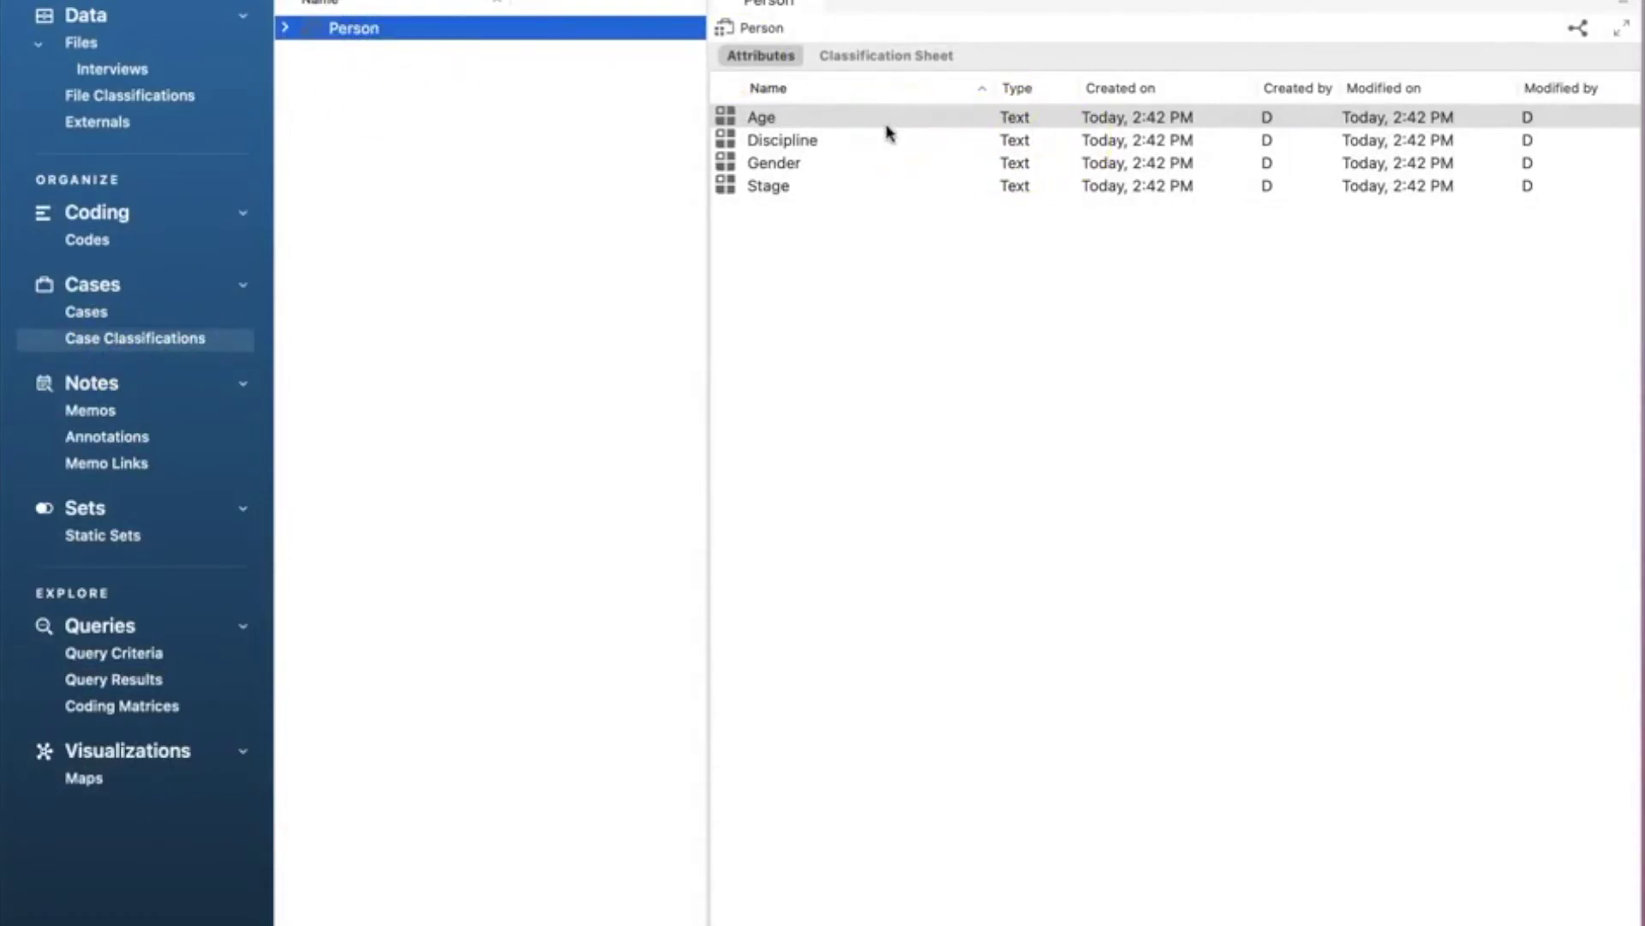
{"action": "left_click", "coordinate": [875, 56]}
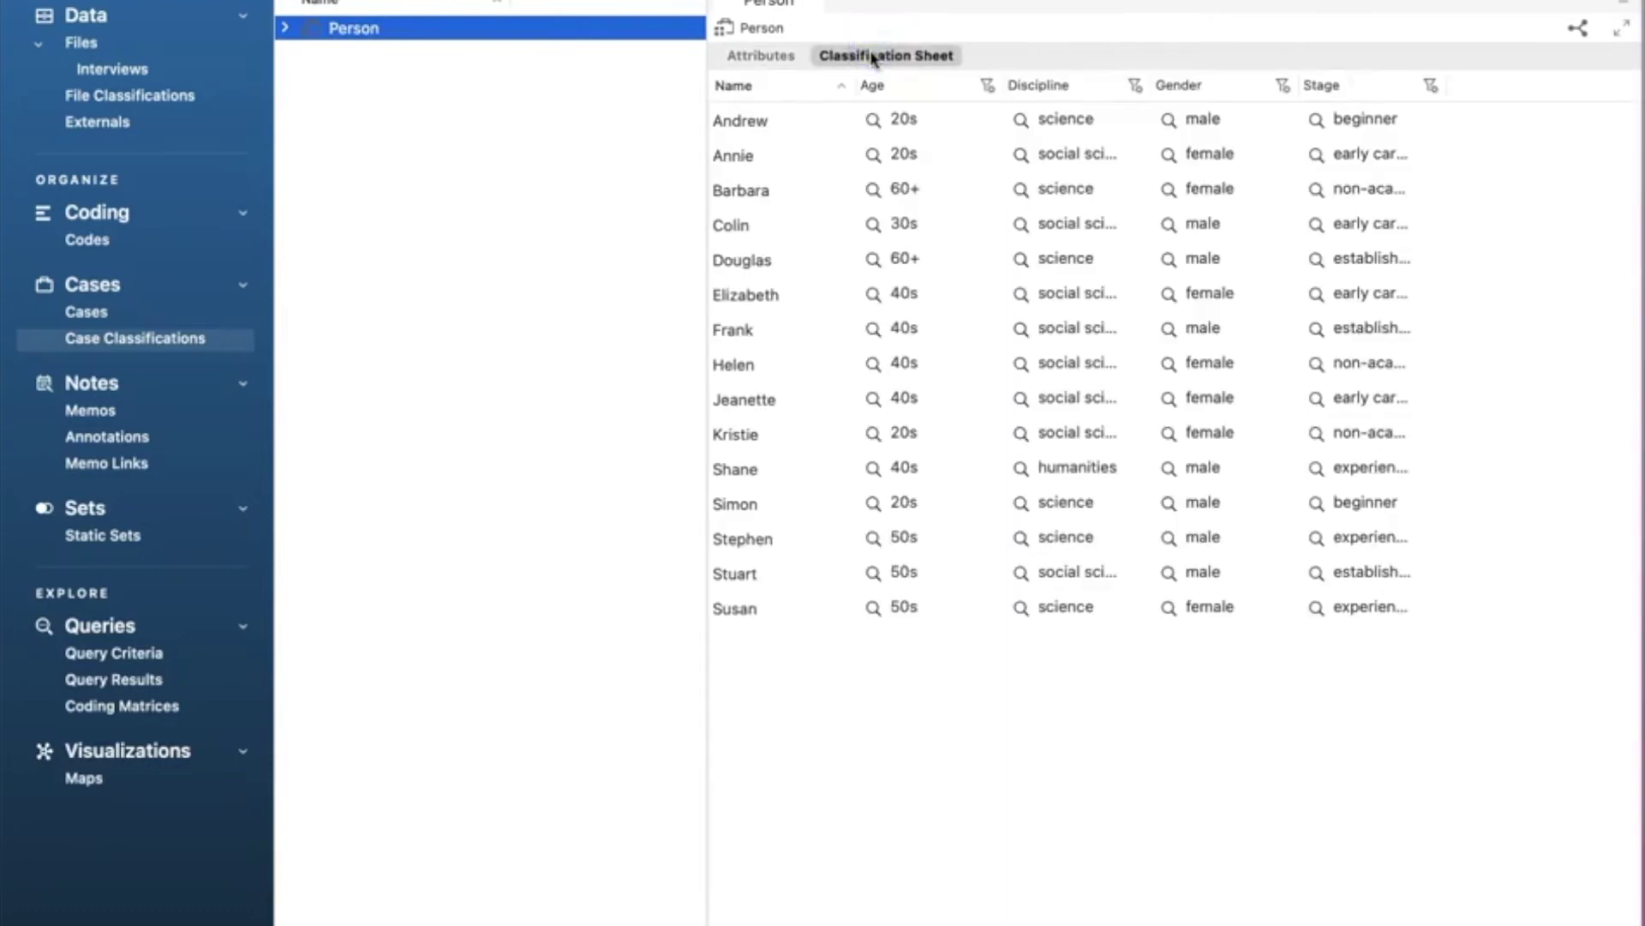
{"action": "left_click", "coordinate": [737, 56]}
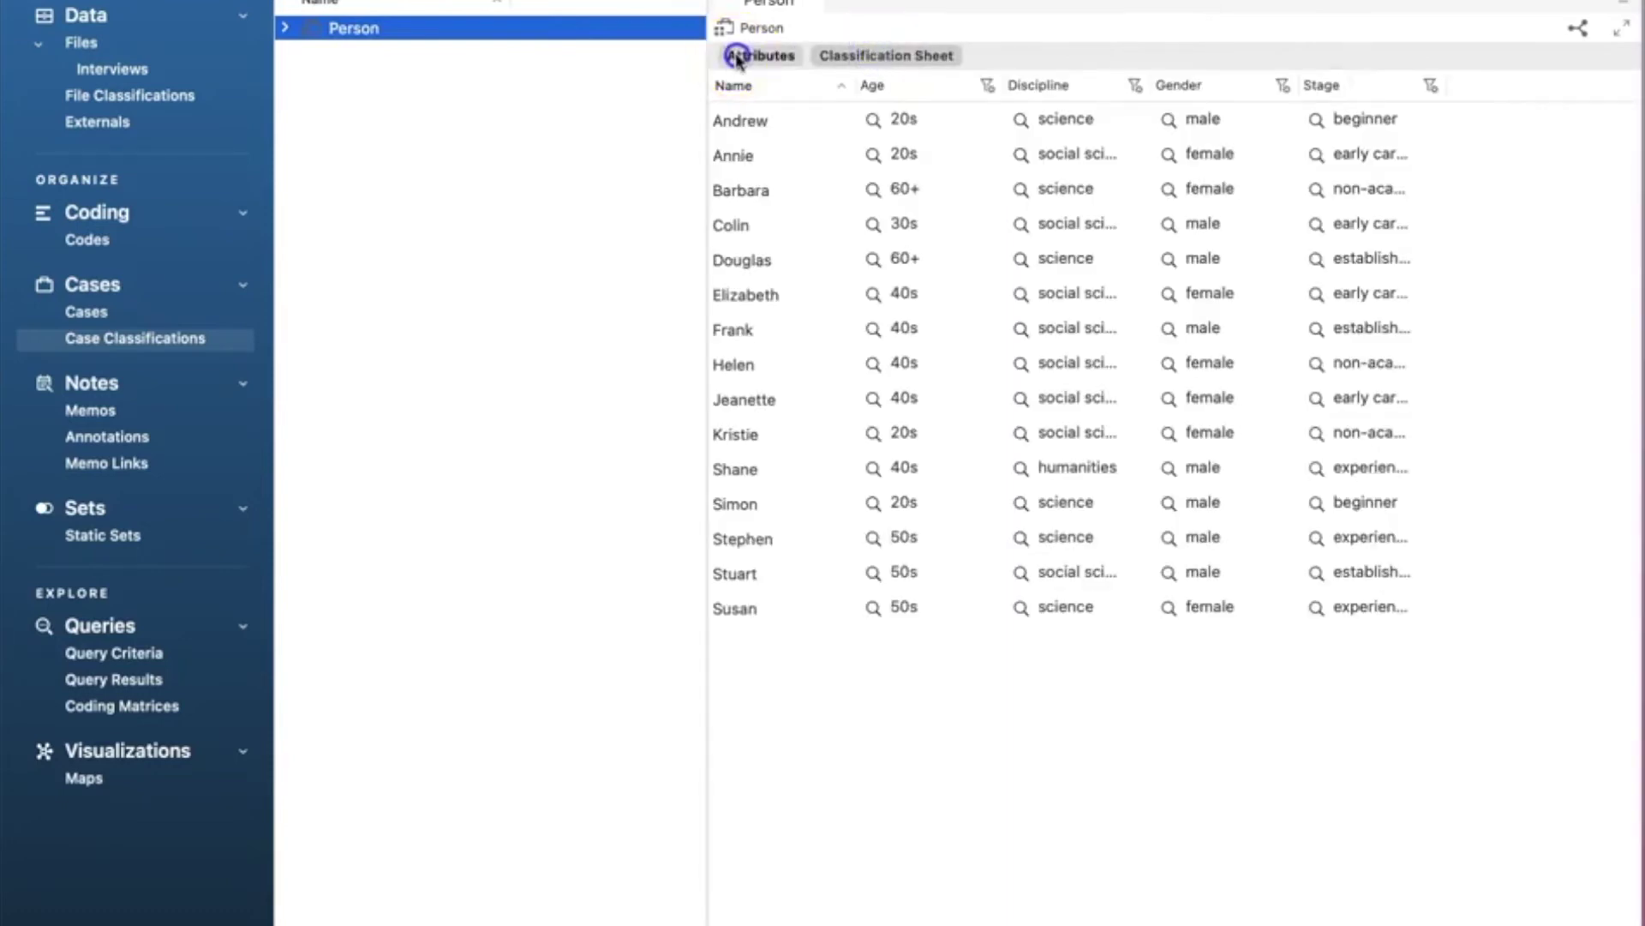
- Expand Person to inspect Andrew's and Annie's attribute values, then show the cases list
{"action": "left_click", "coordinate": [285, 27]}
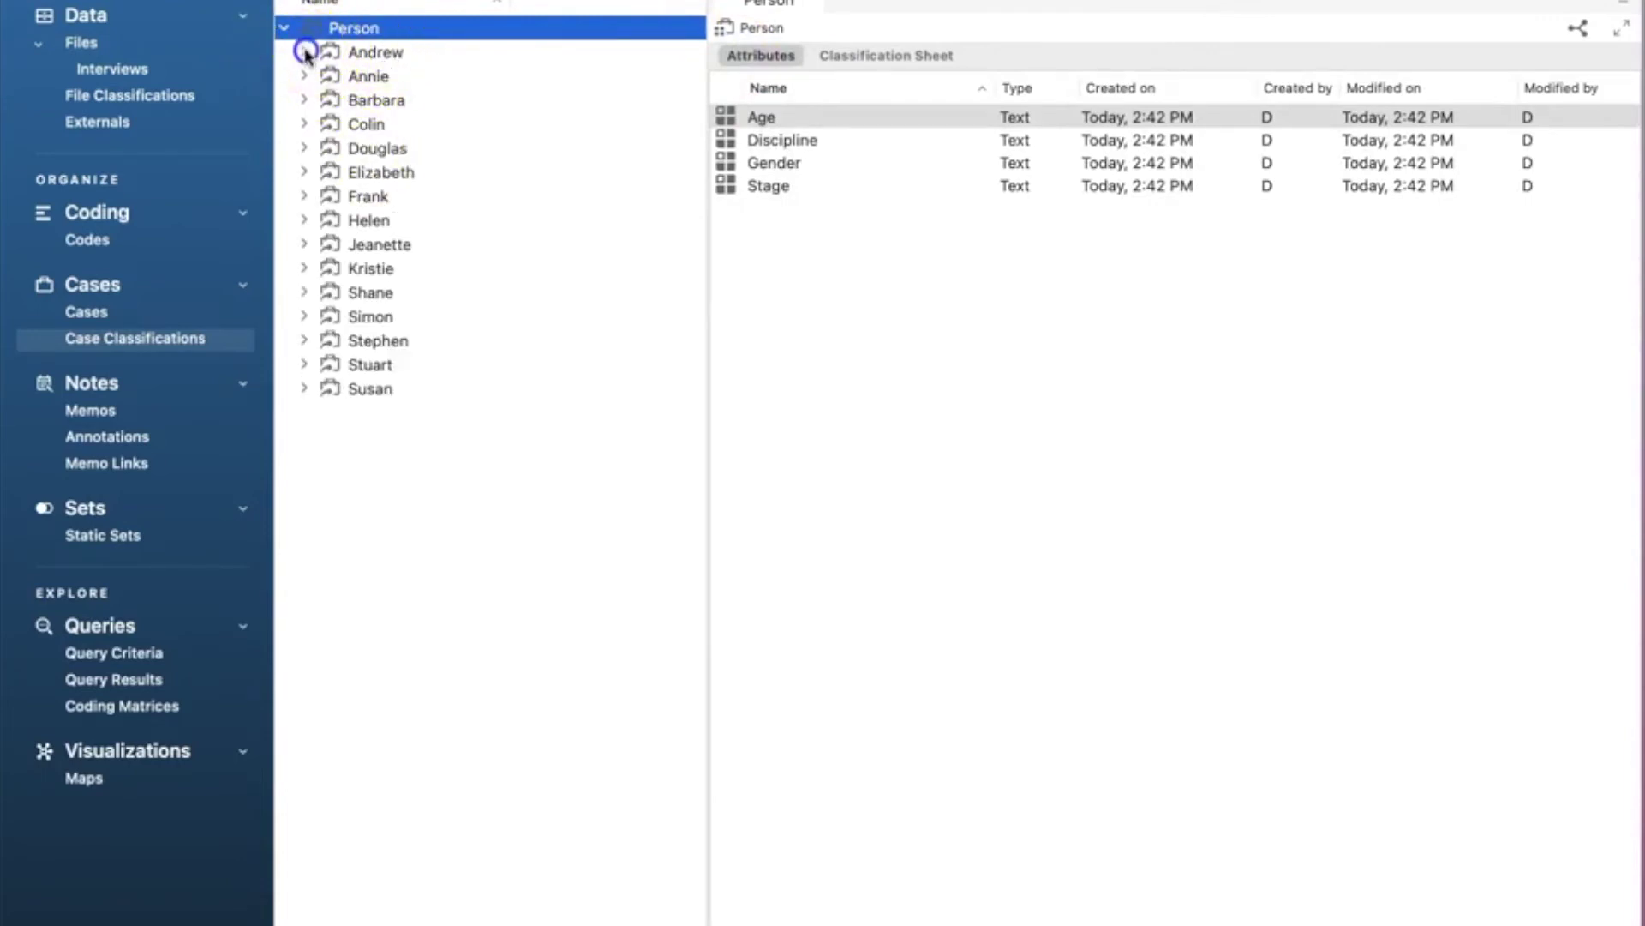
{"action": "left_click", "coordinate": [304, 52]}
{"action": "left_click", "coordinate": [304, 196]}
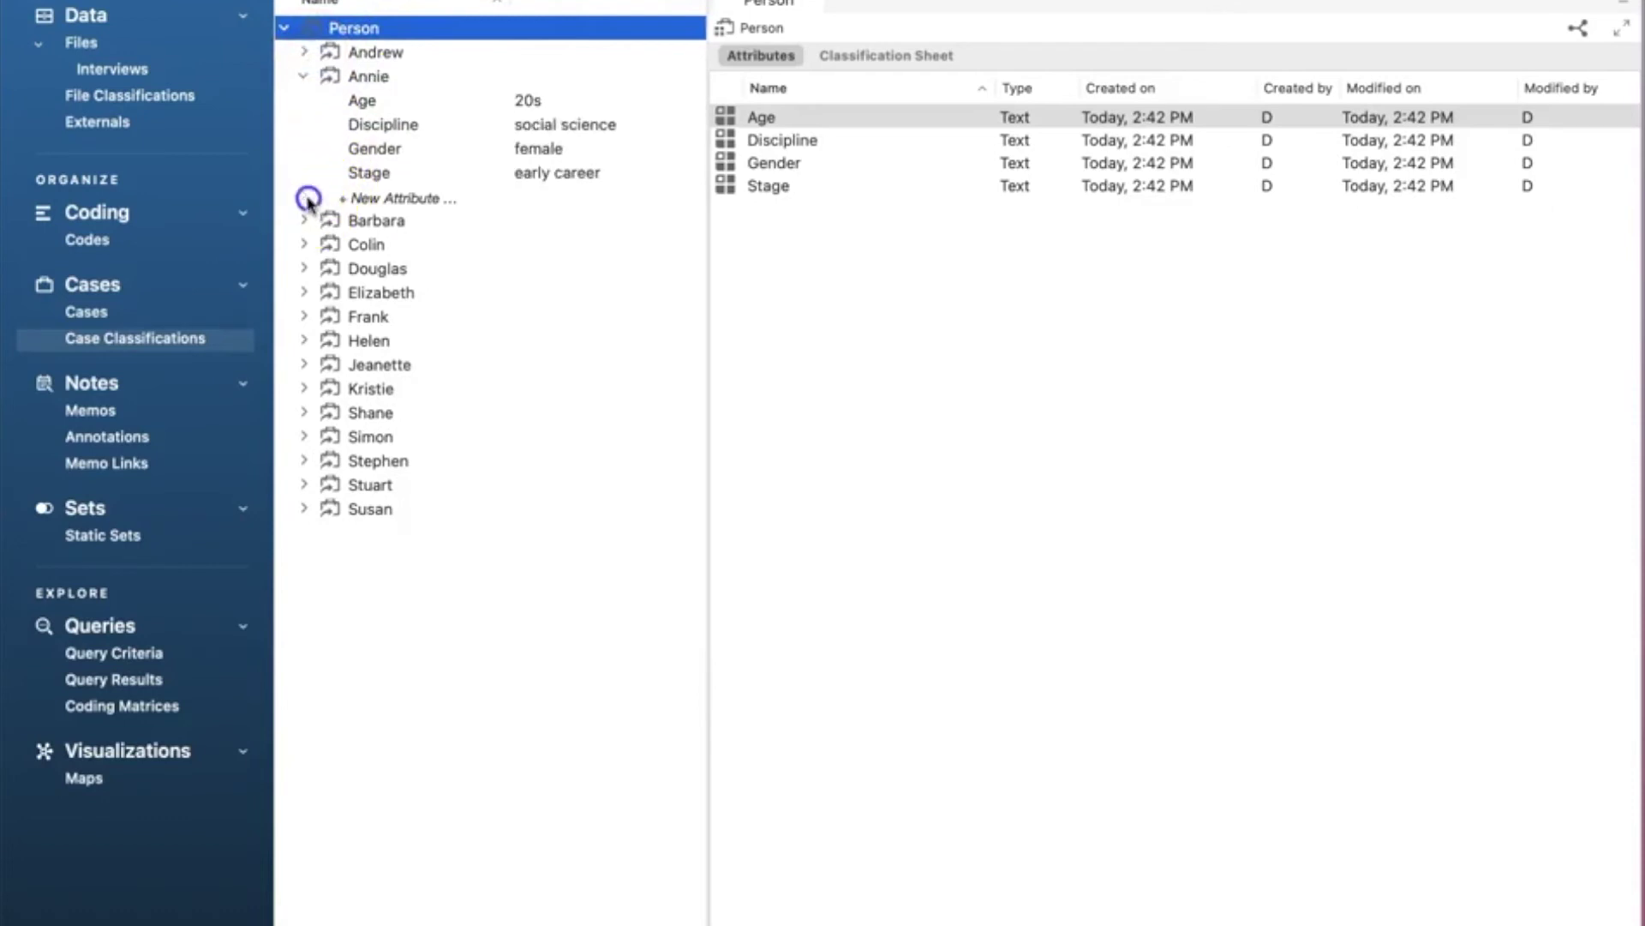
{"action": "left_click", "coordinate": [303, 75]}
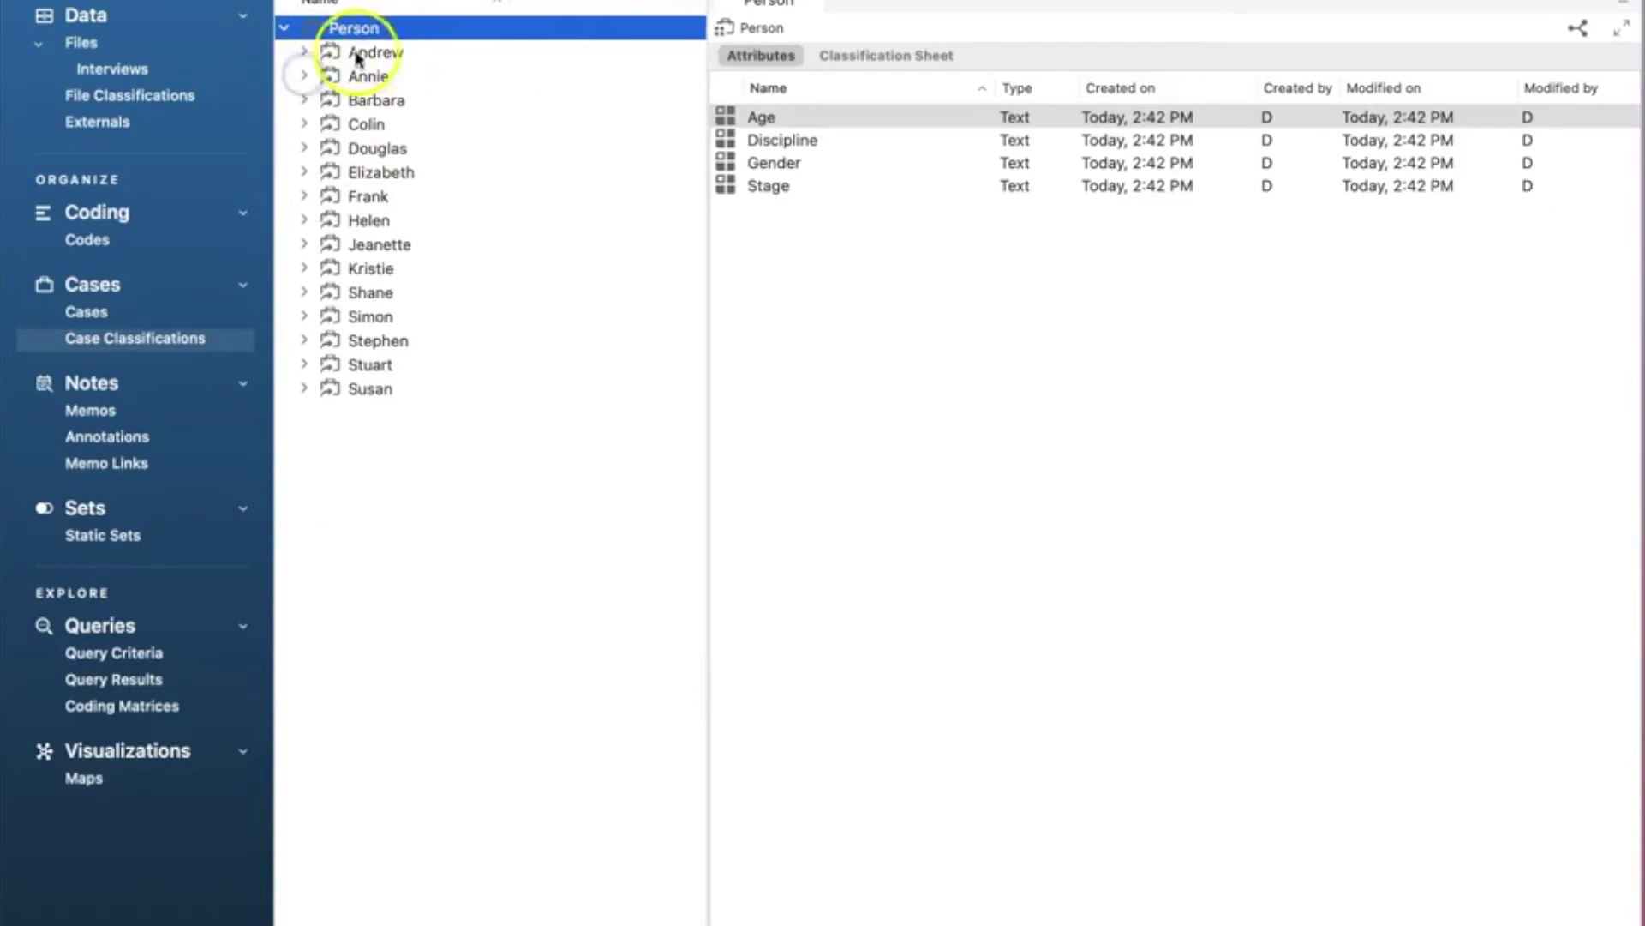
{"action": "left_click", "coordinate": [110, 312]}
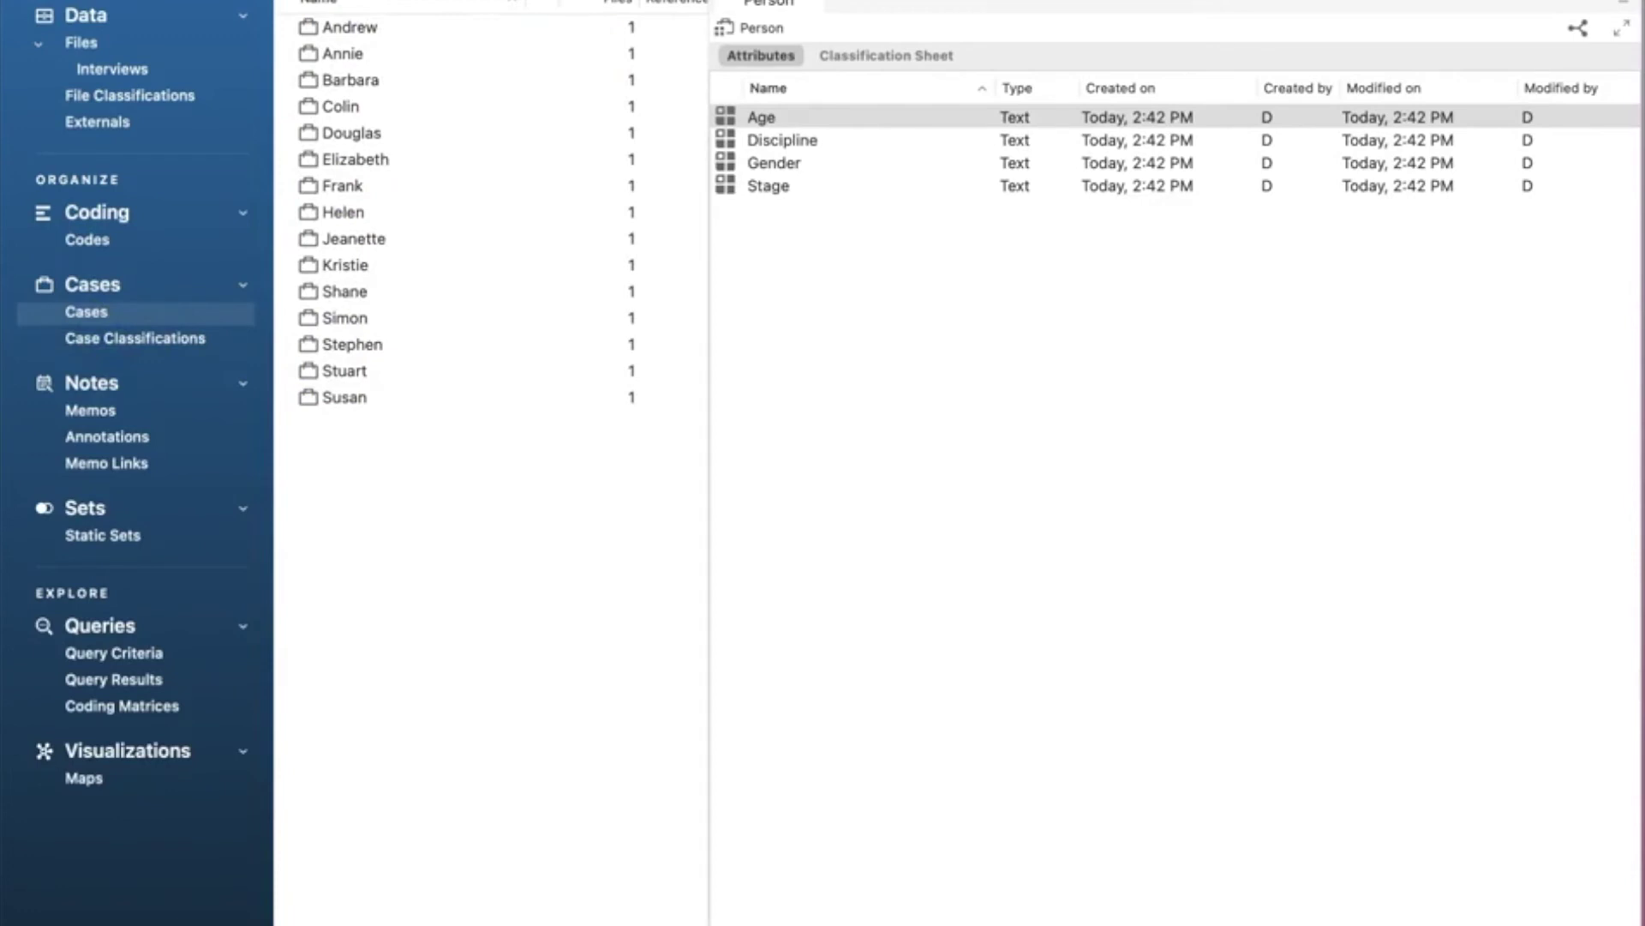
{"action": "left_click", "coordinate": [764, 2]}
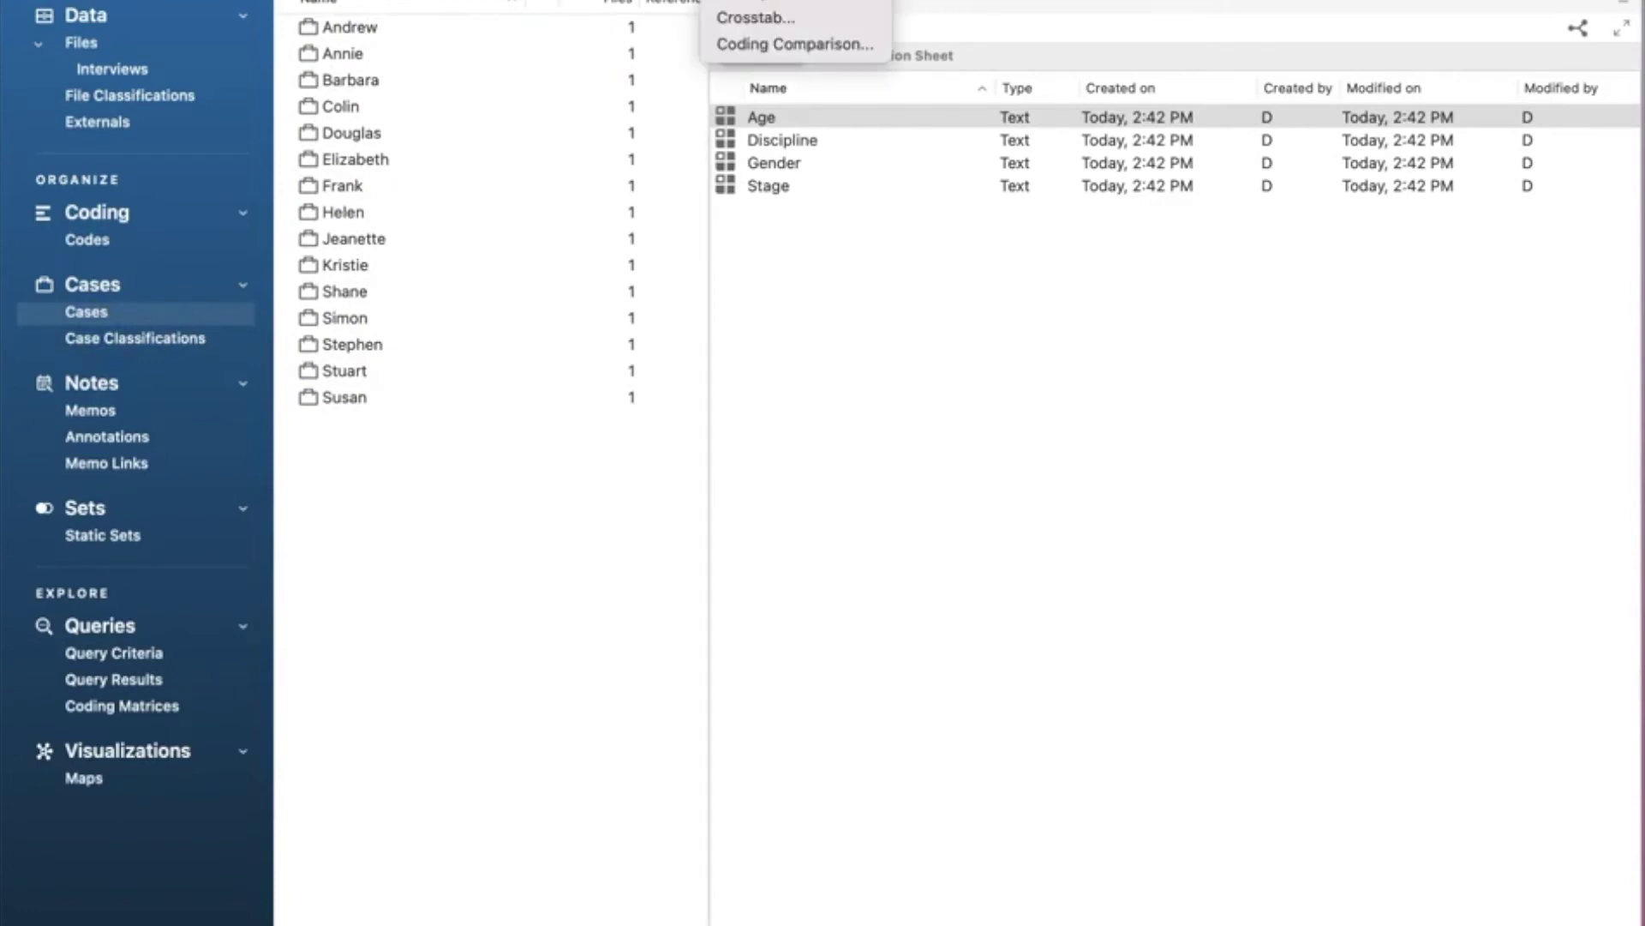
- Create a Crosstab query with codes 'attitude toward being a researcher' and 'challenges'
{"action": "left_click", "coordinate": [767, 19]}
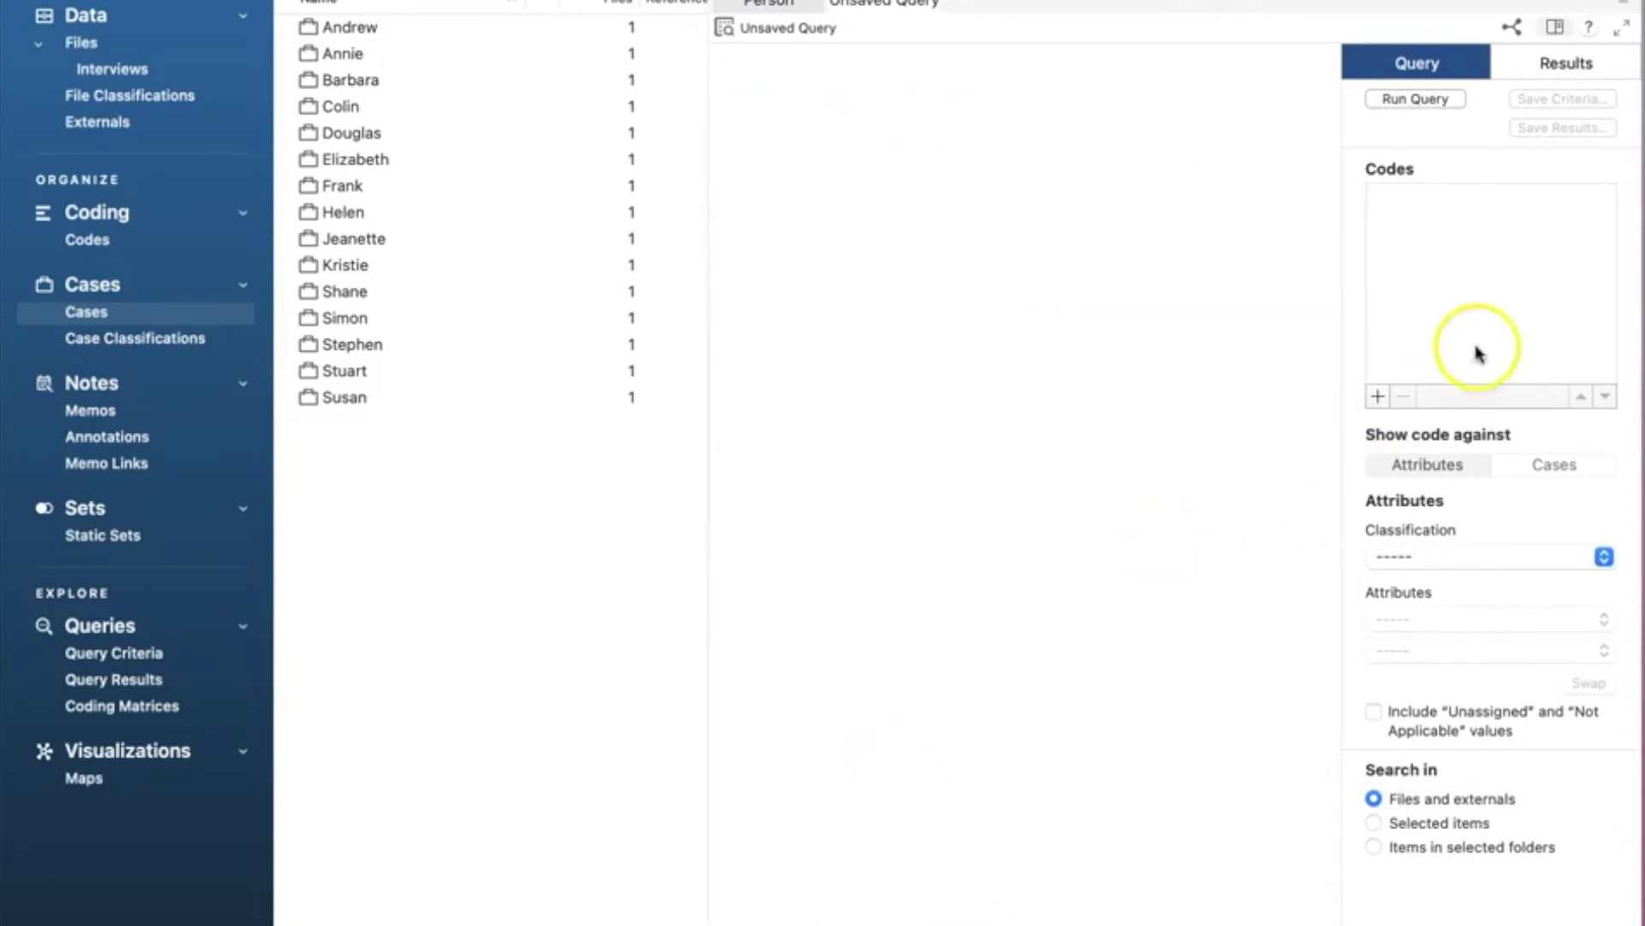
{"action": "left_click", "coordinate": [1377, 394]}
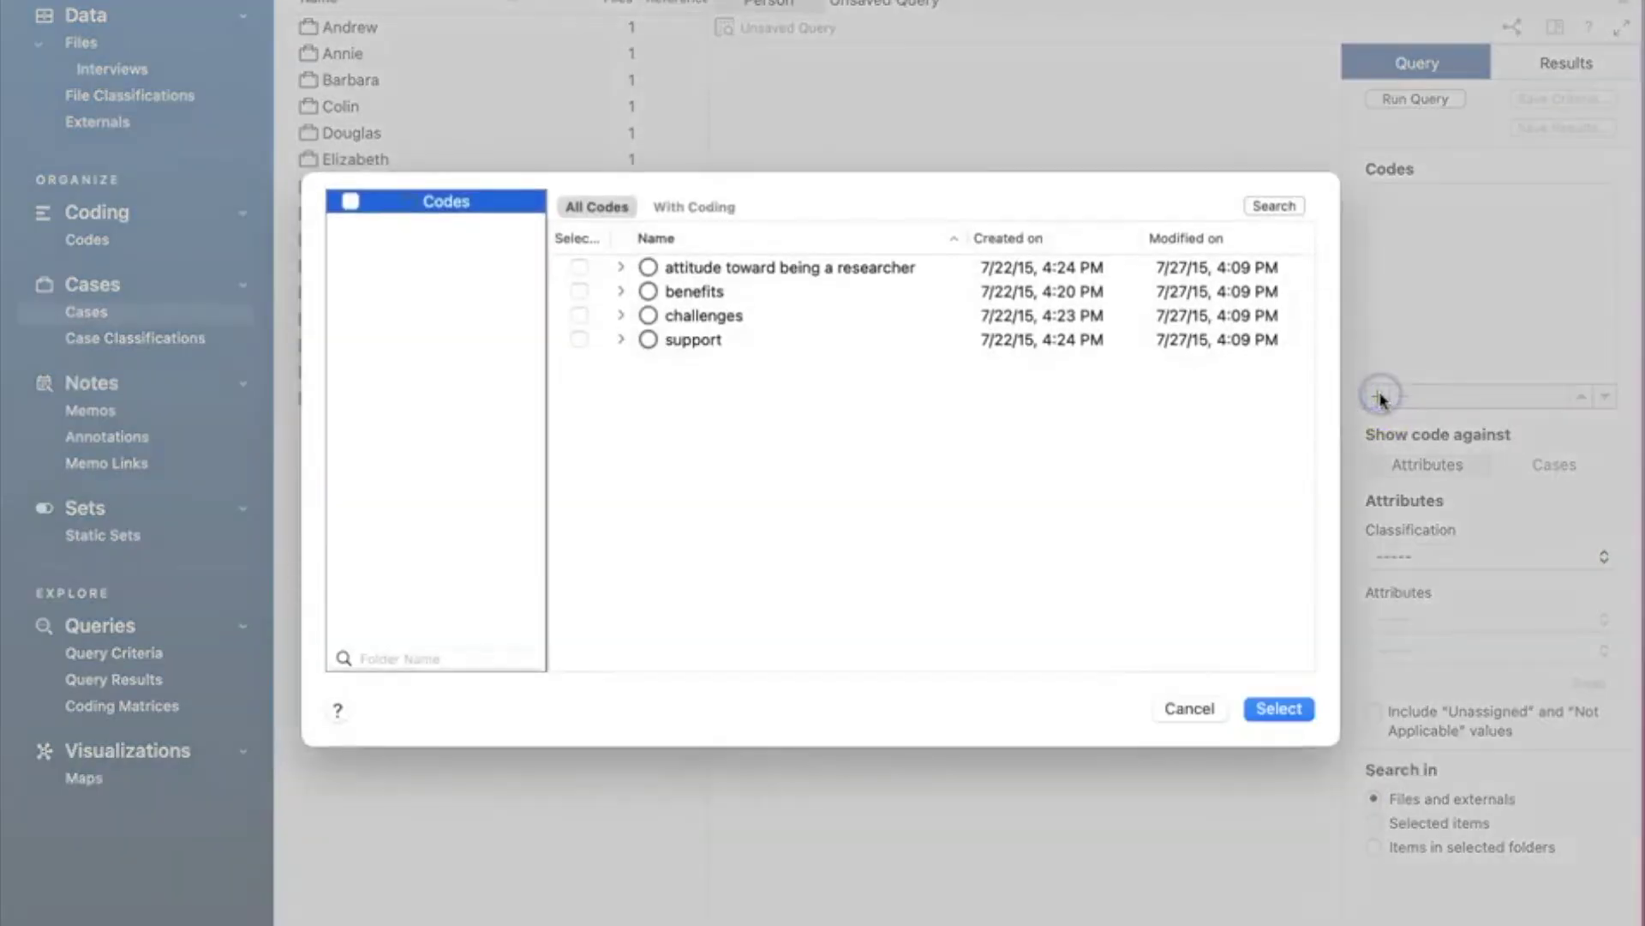
{"action": "left_click", "coordinate": [579, 267]}
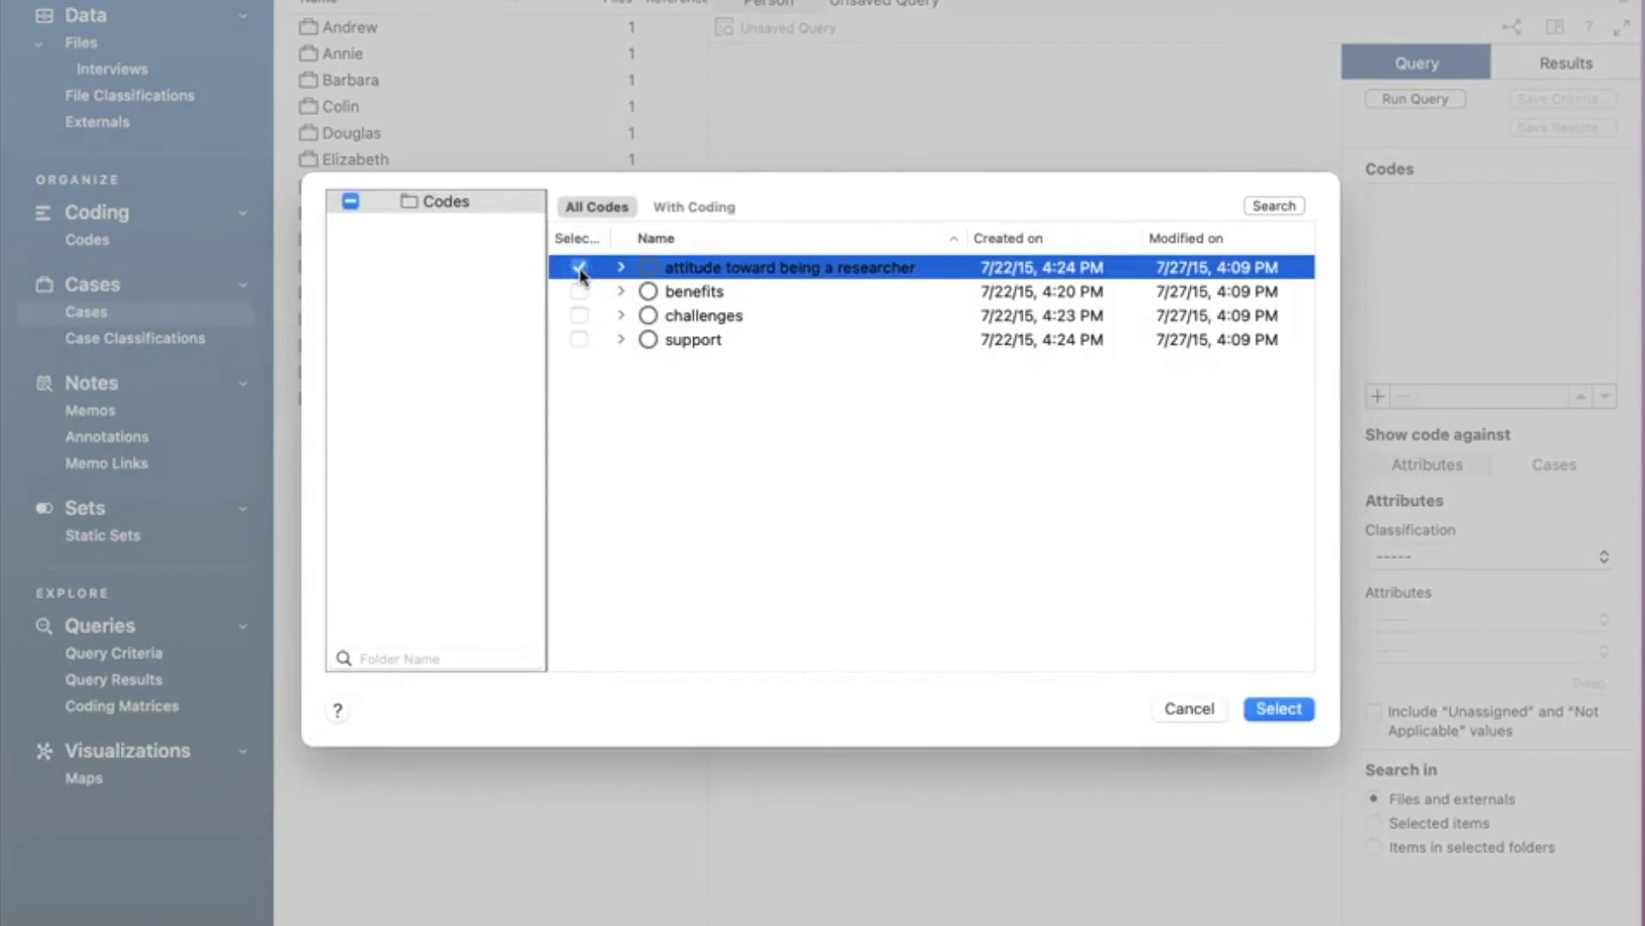
{"action": "left_click", "coordinate": [579, 316]}
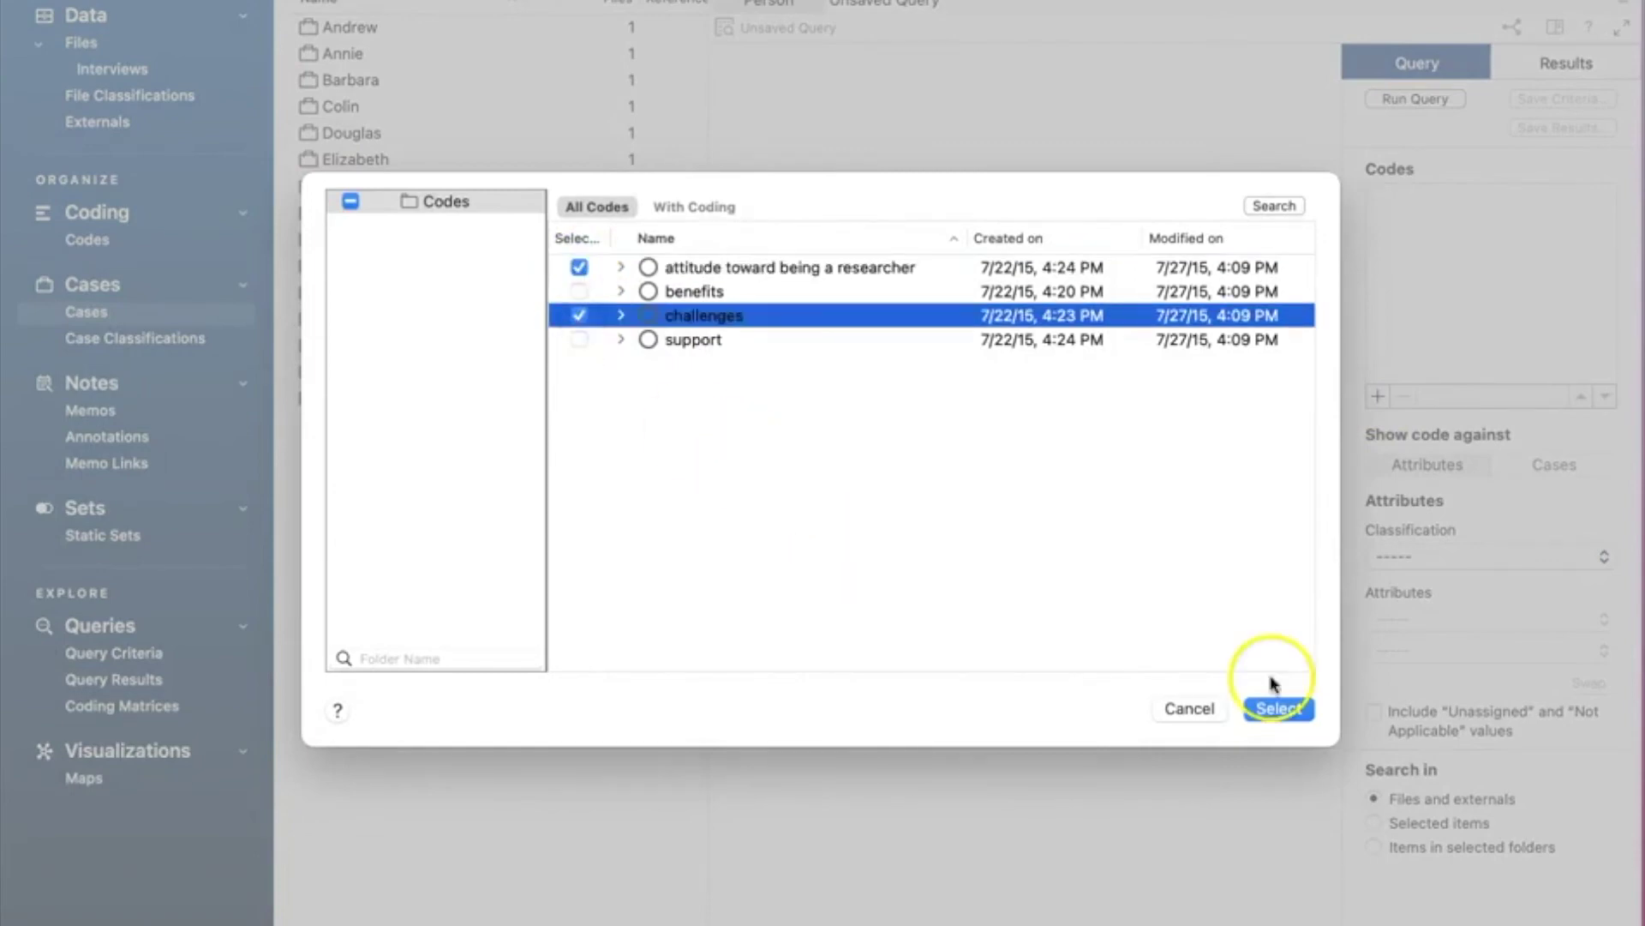
{"action": "left_click", "coordinate": [1276, 709]}
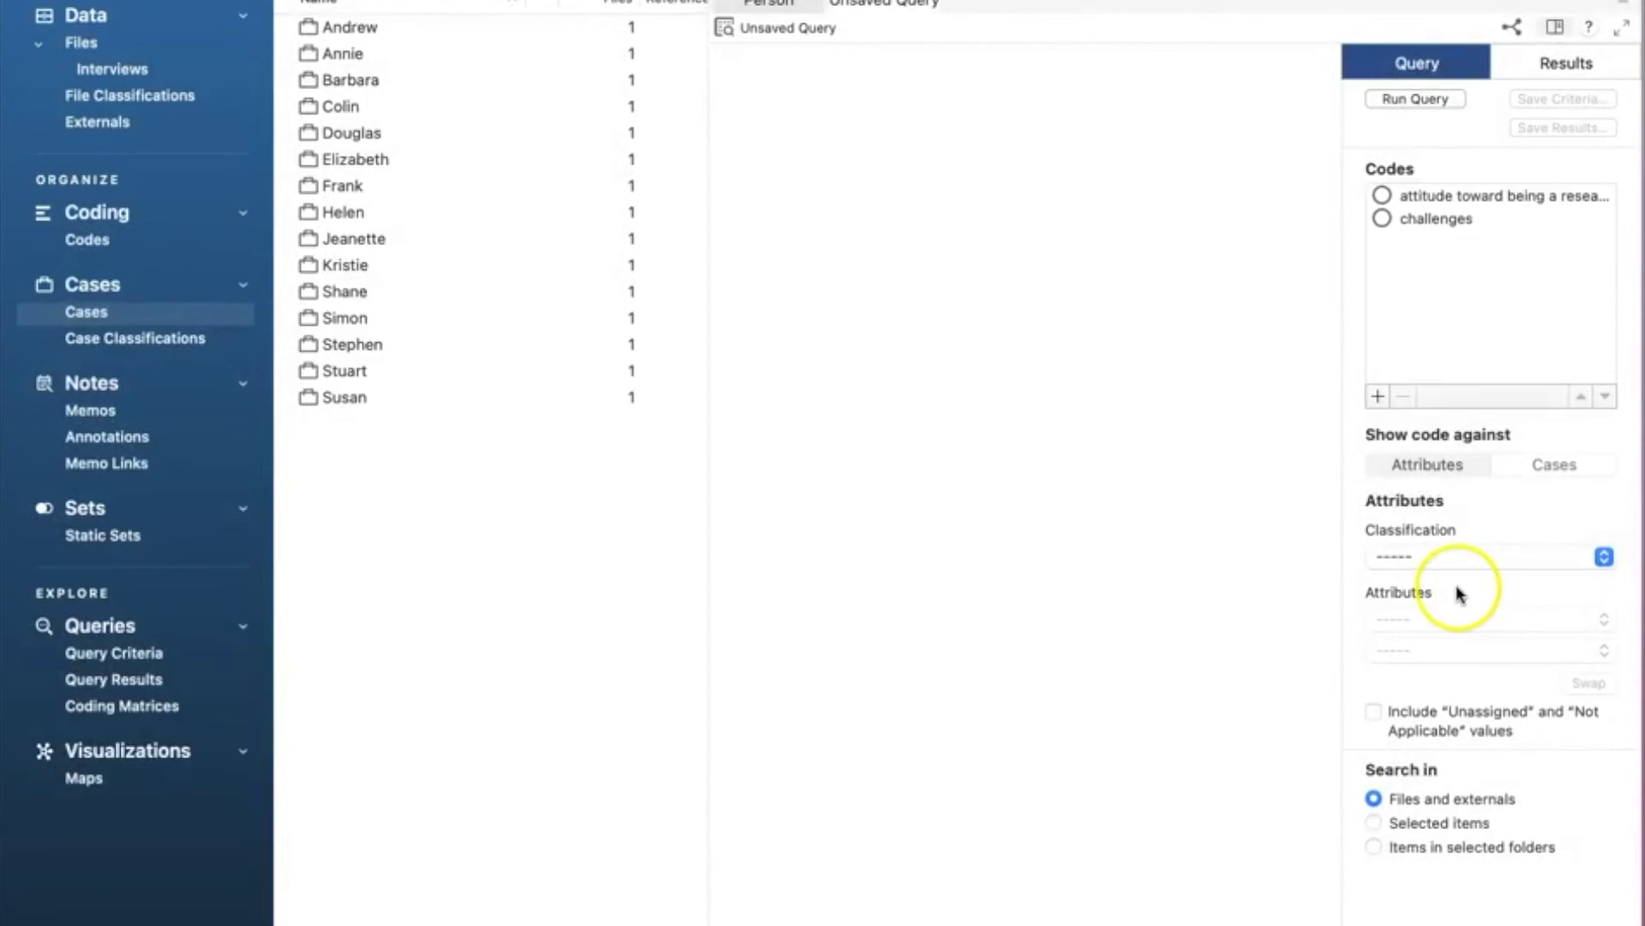
- Crosstab the codes against Person classification attributes Gender and Age, and run it
{"action": "left_click", "coordinate": [1438, 558]}
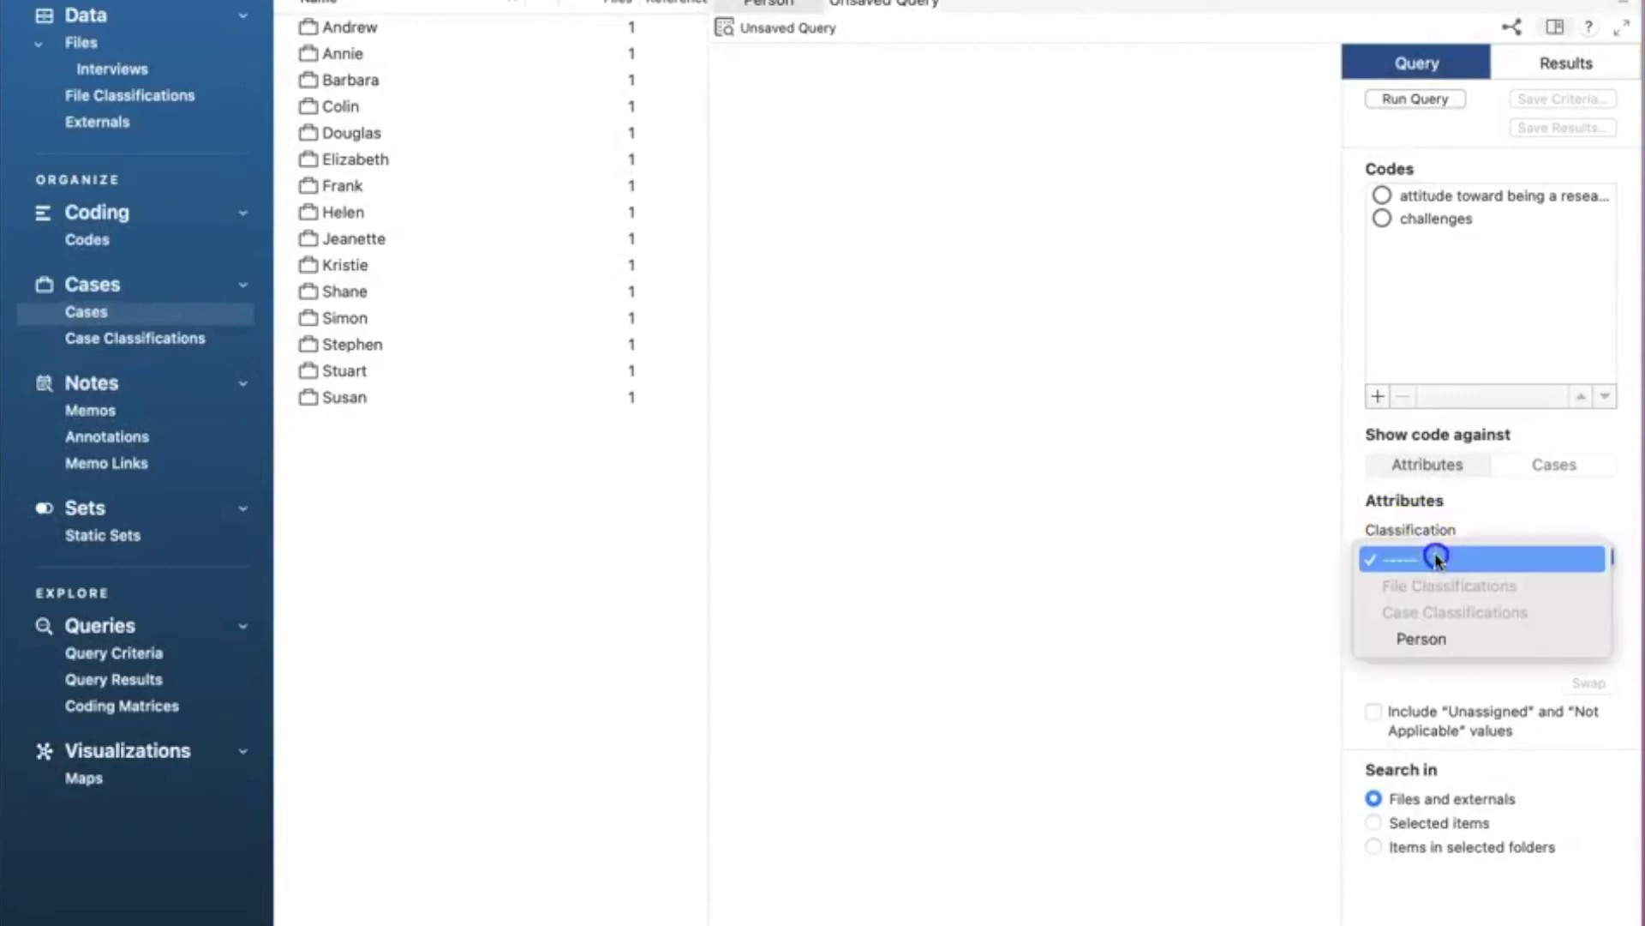
{"action": "left_click", "coordinate": [1438, 641]}
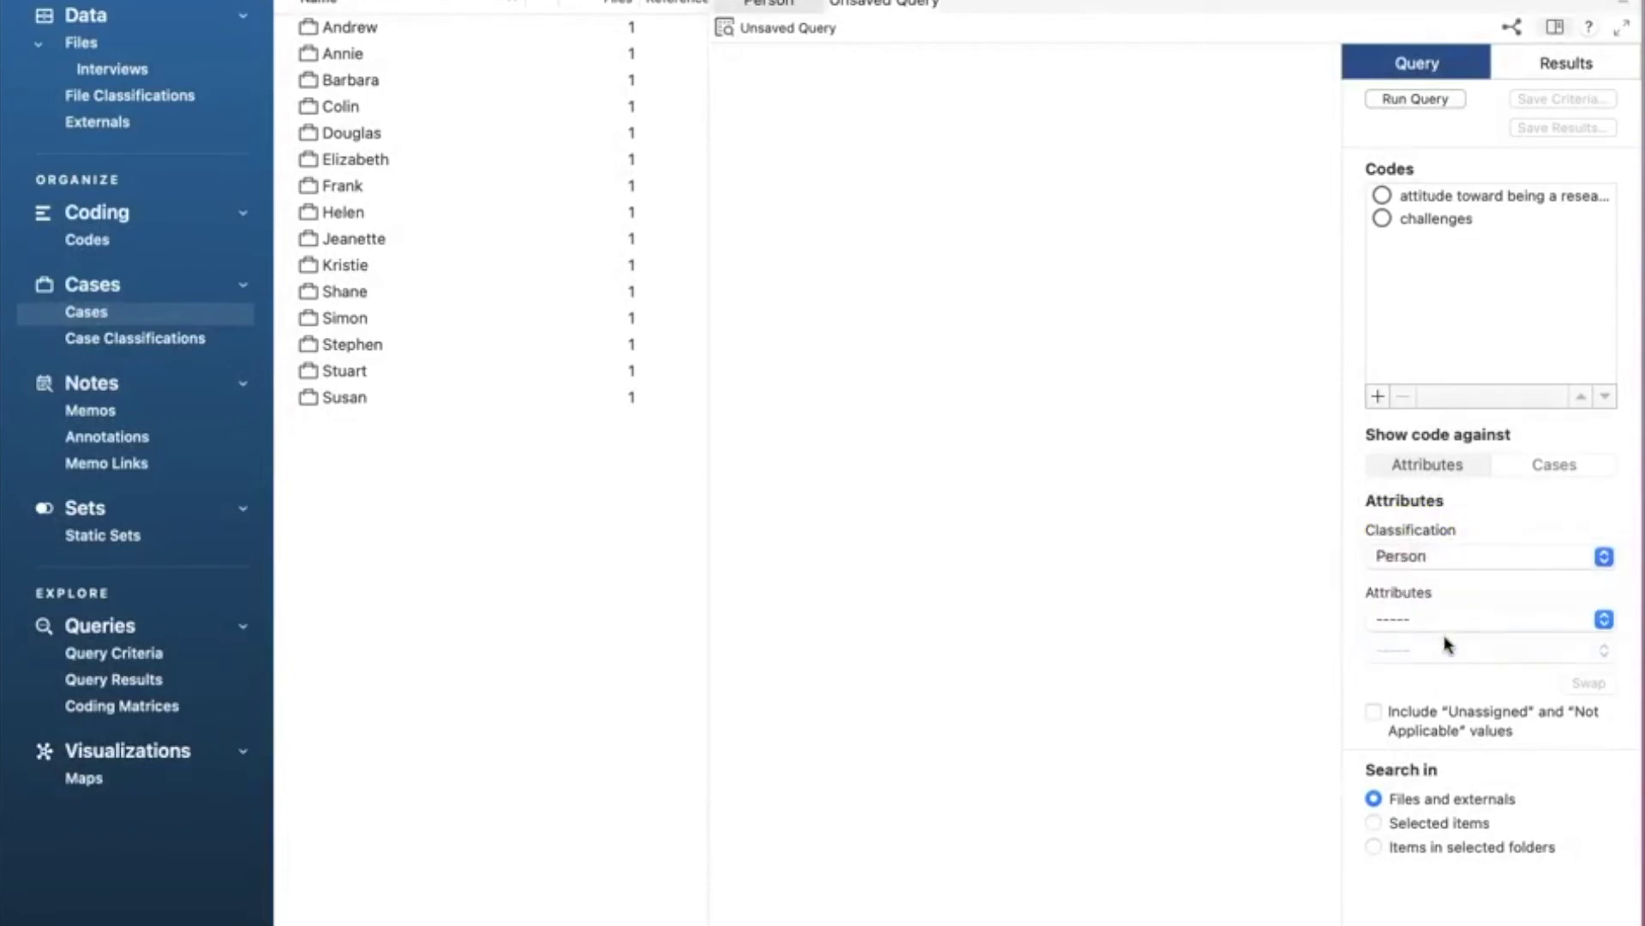
{"action": "left_click", "coordinate": [1467, 618]}
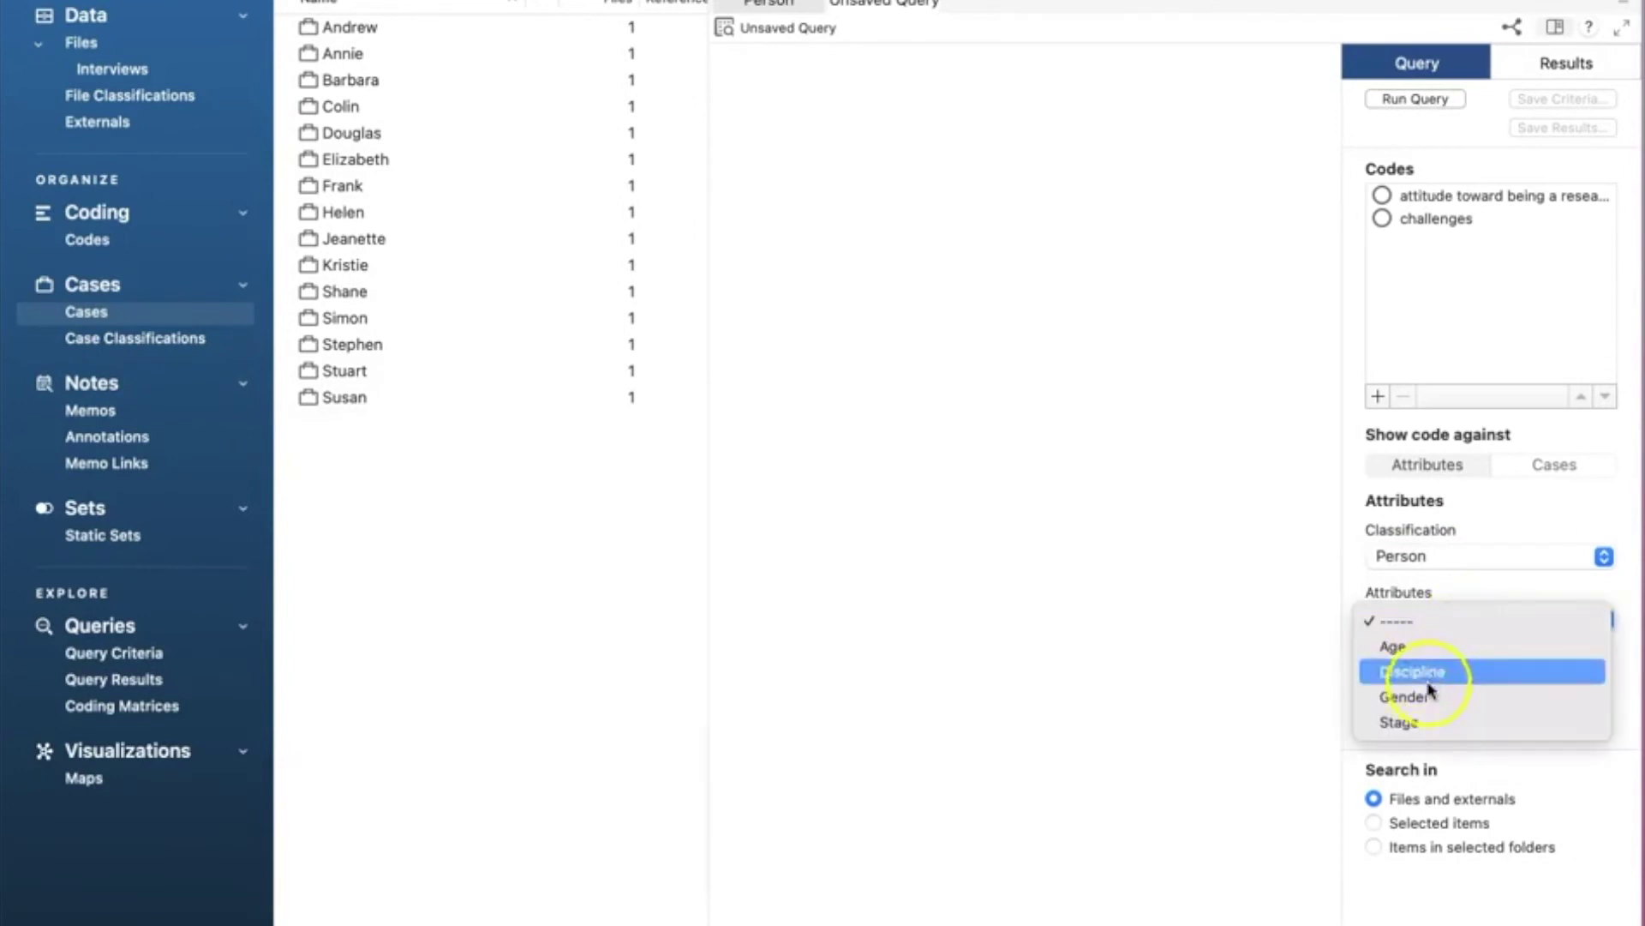
{"action": "left_click", "coordinate": [1425, 695]}
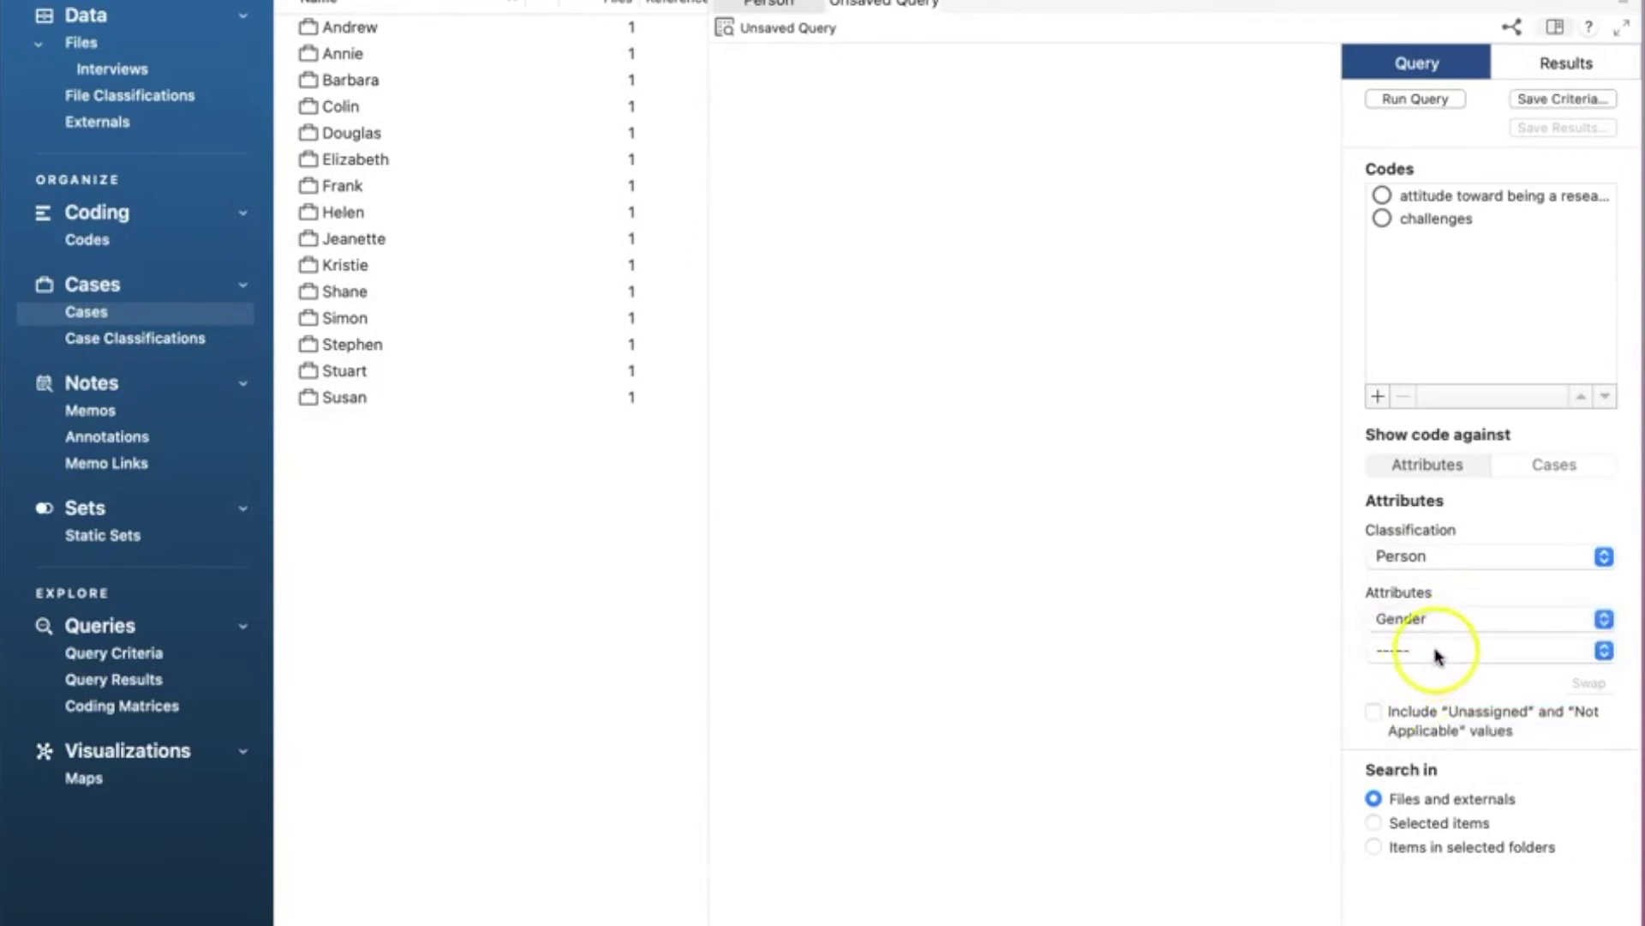
{"action": "left_click", "coordinate": [1437, 653]}
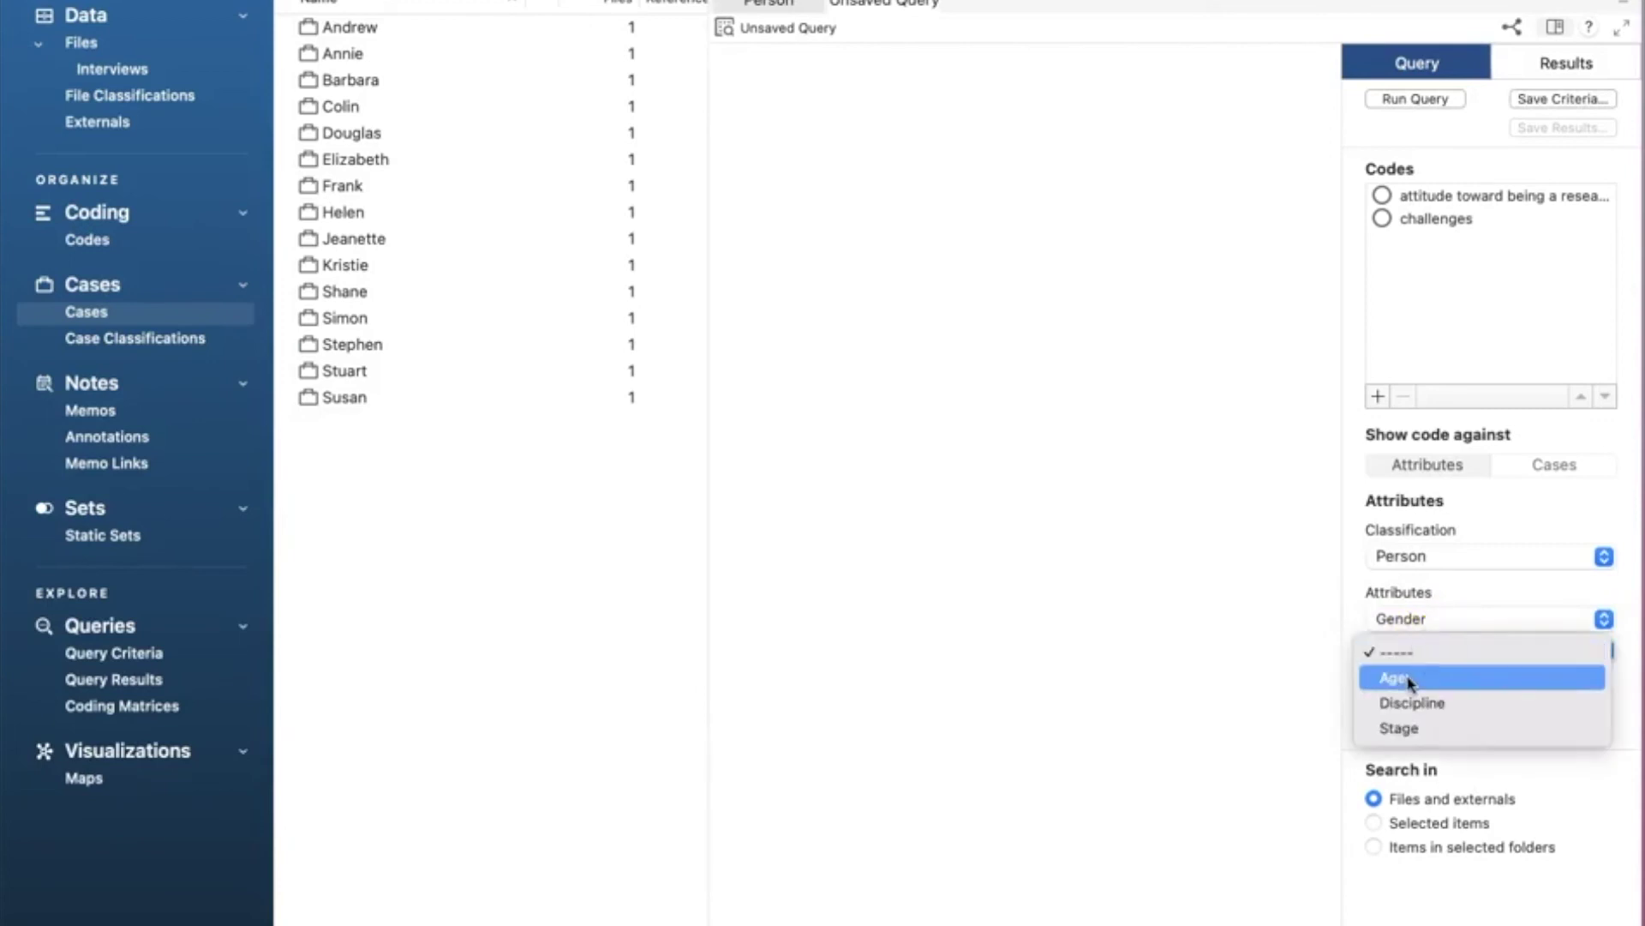
{"action": "left_click", "coordinate": [1410, 680]}
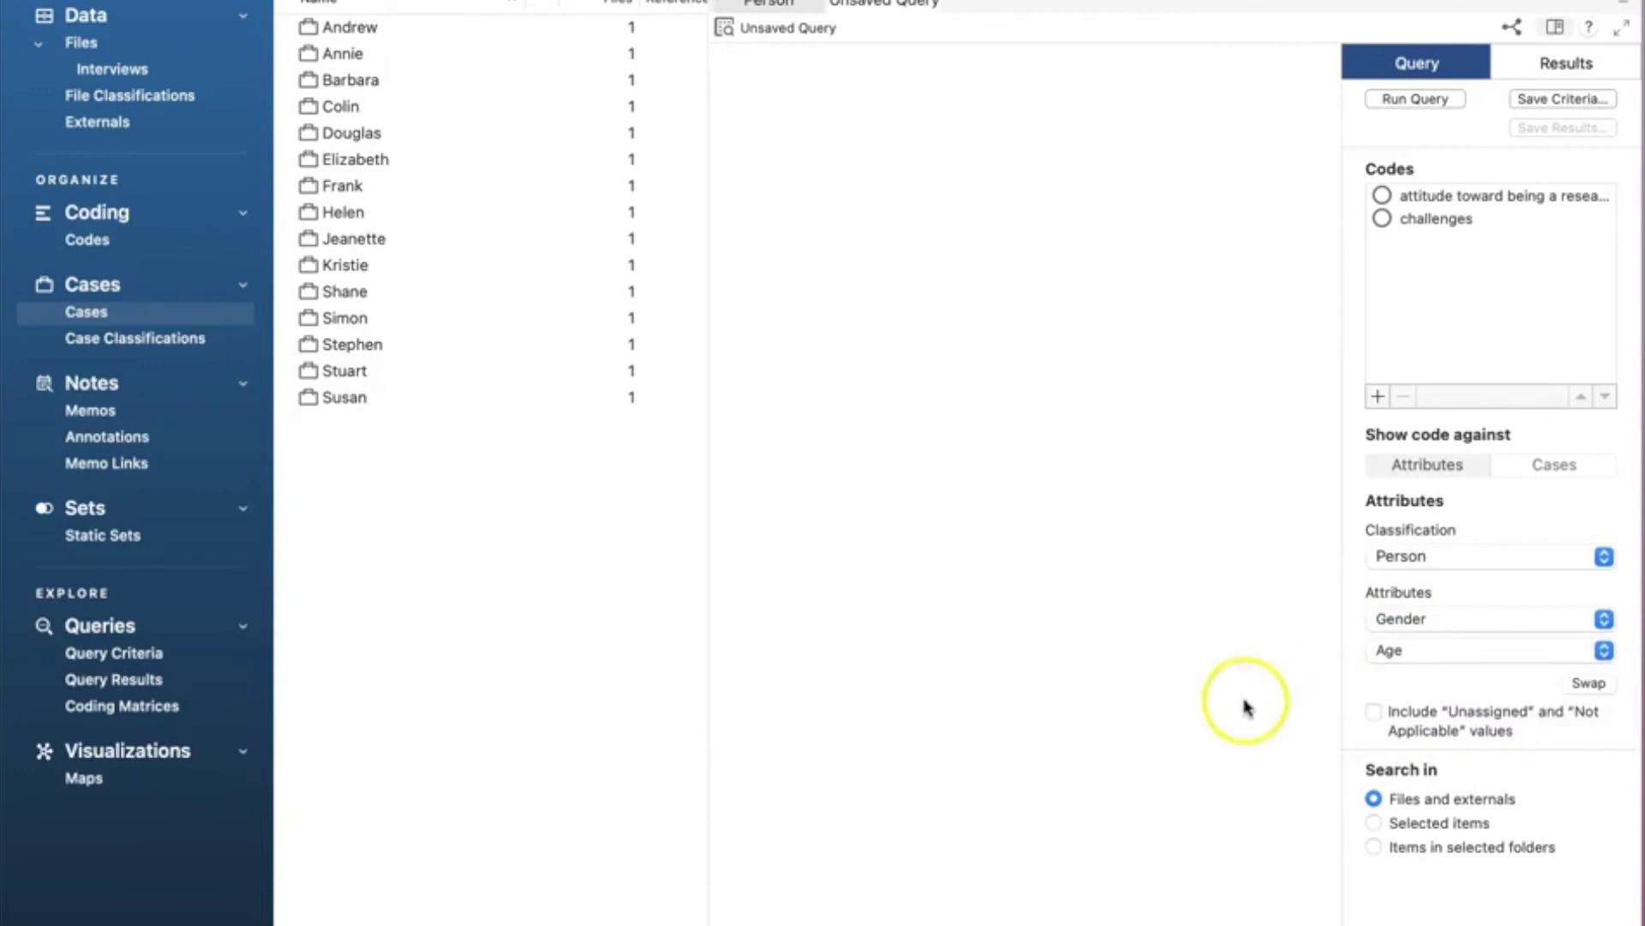
{"action": "left_click", "coordinate": [1416, 99]}
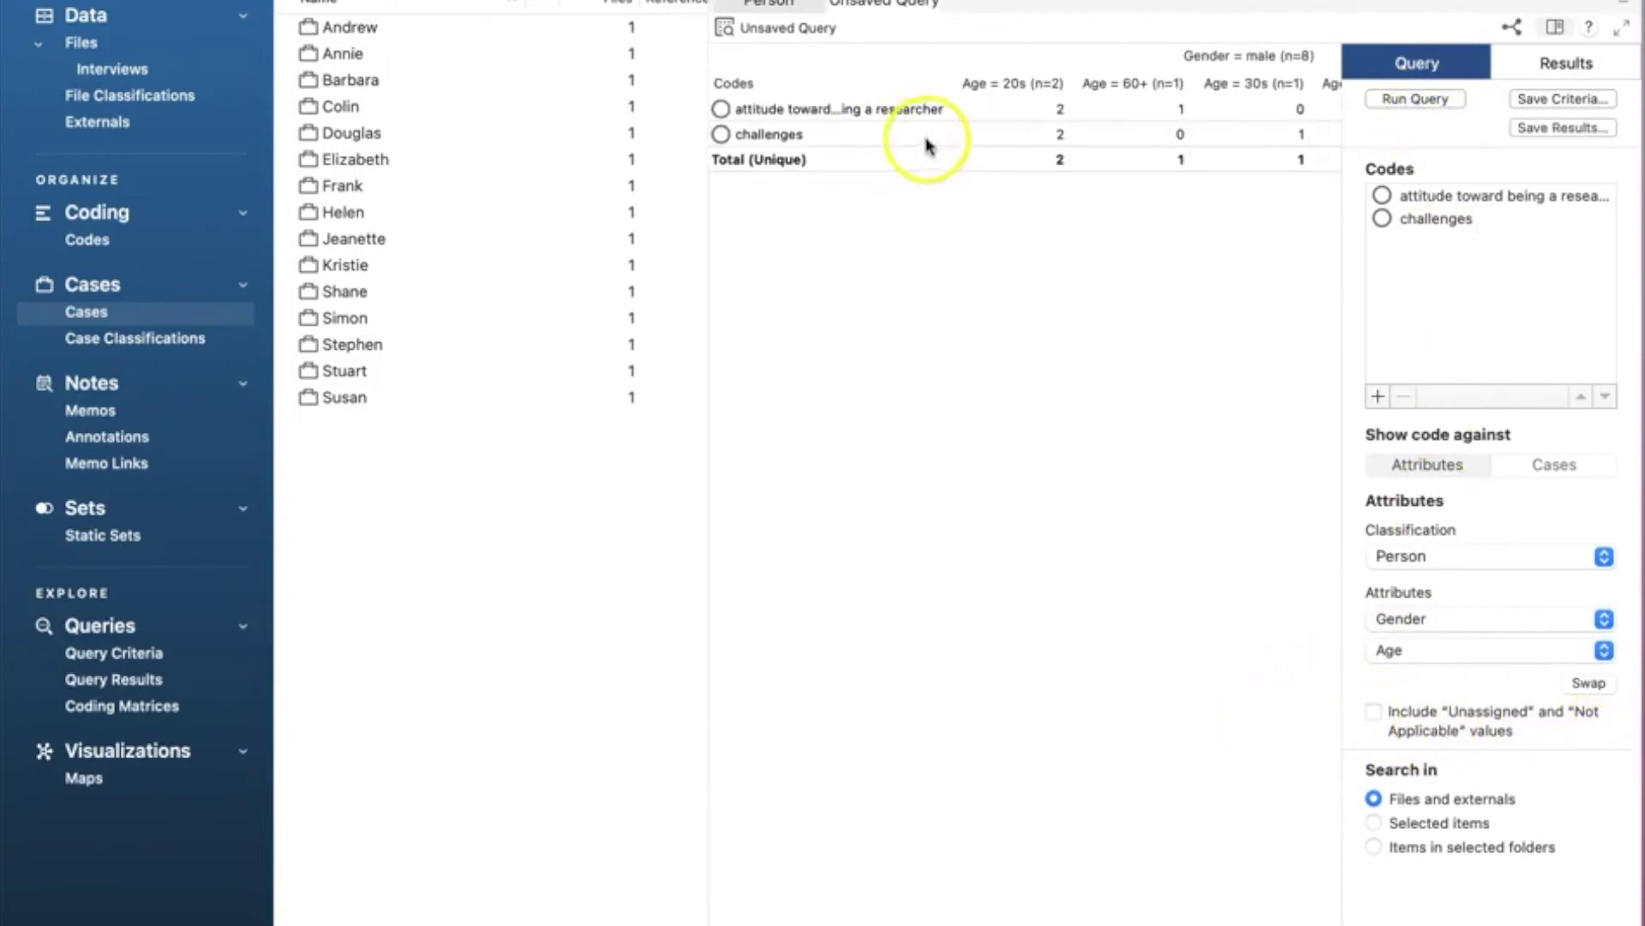
- Compare male and female code counts by Age in the results, then close the unsaved query
{"action": "scroll", "coordinate": [973, 139], "scroll_direction": "right", "scroll_amount": 10}
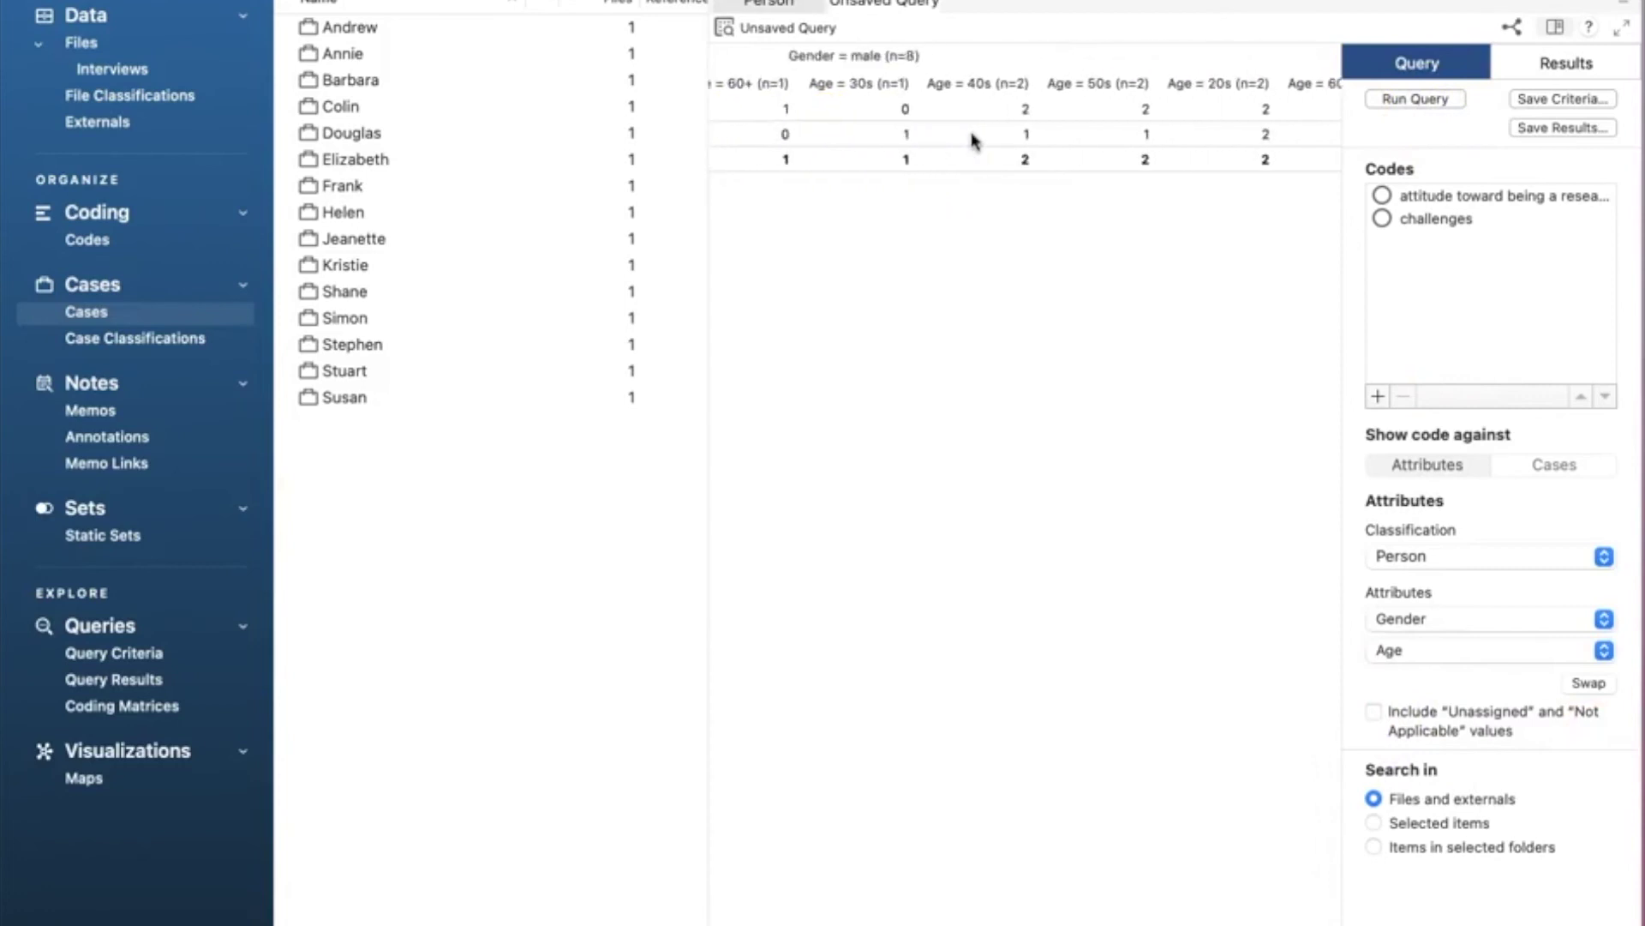
{"action": "scroll", "coordinate": [973, 139], "scroll_direction": "left", "scroll_amount": 10}
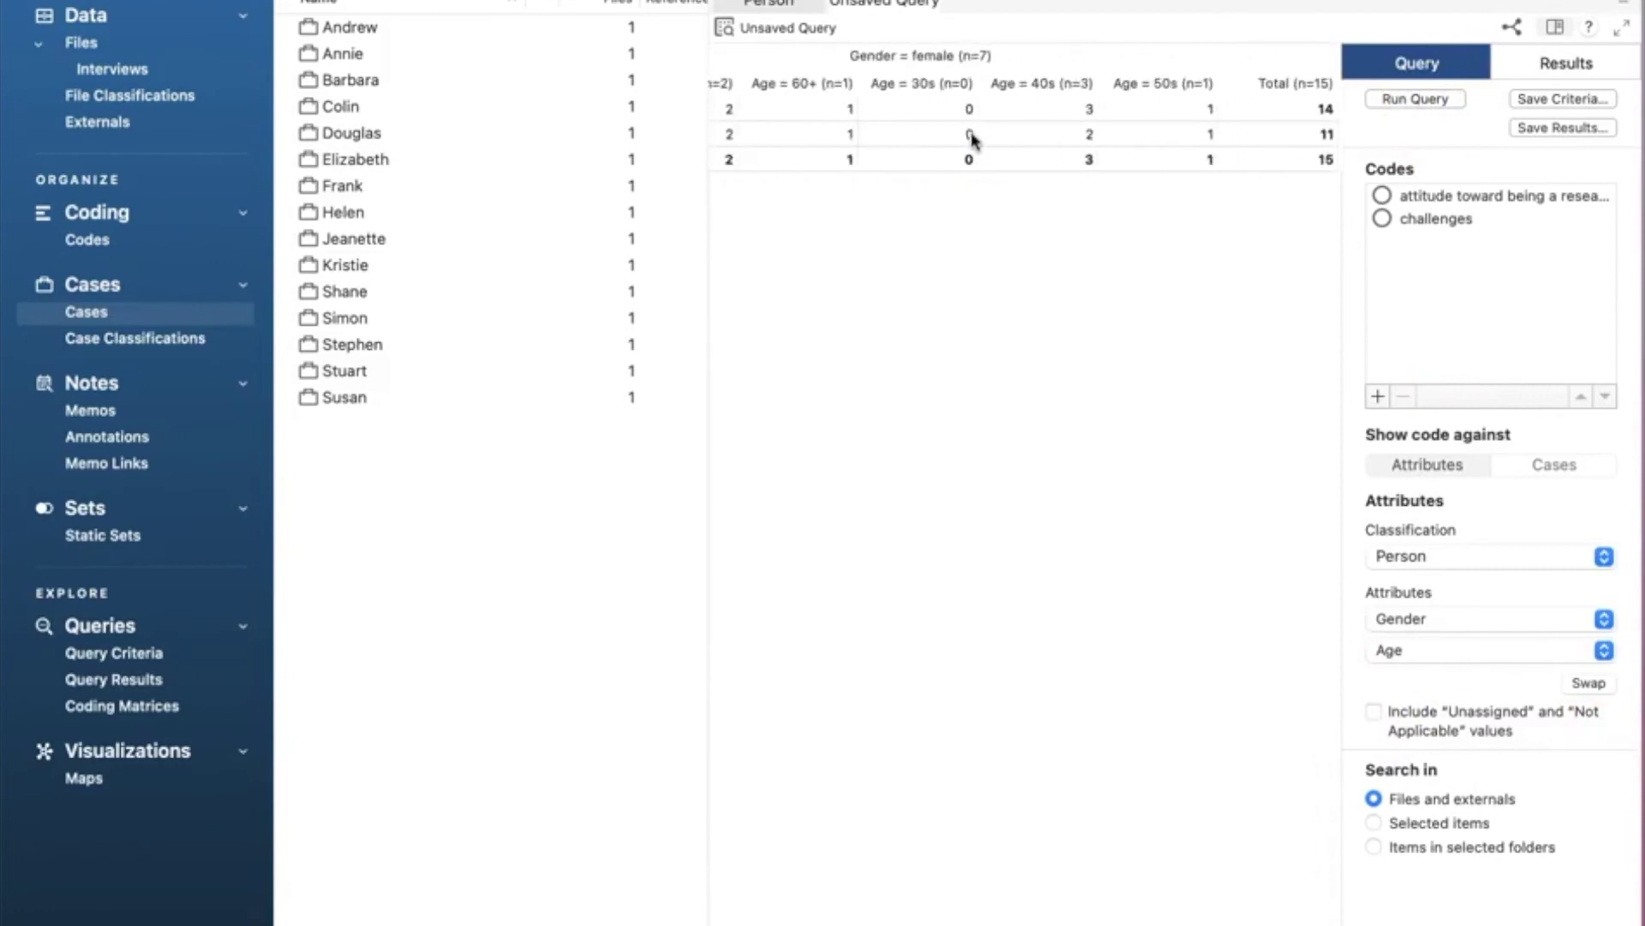
{"action": "scroll", "coordinate": [973, 139], "scroll_direction": "left", "scroll_amount": 5}
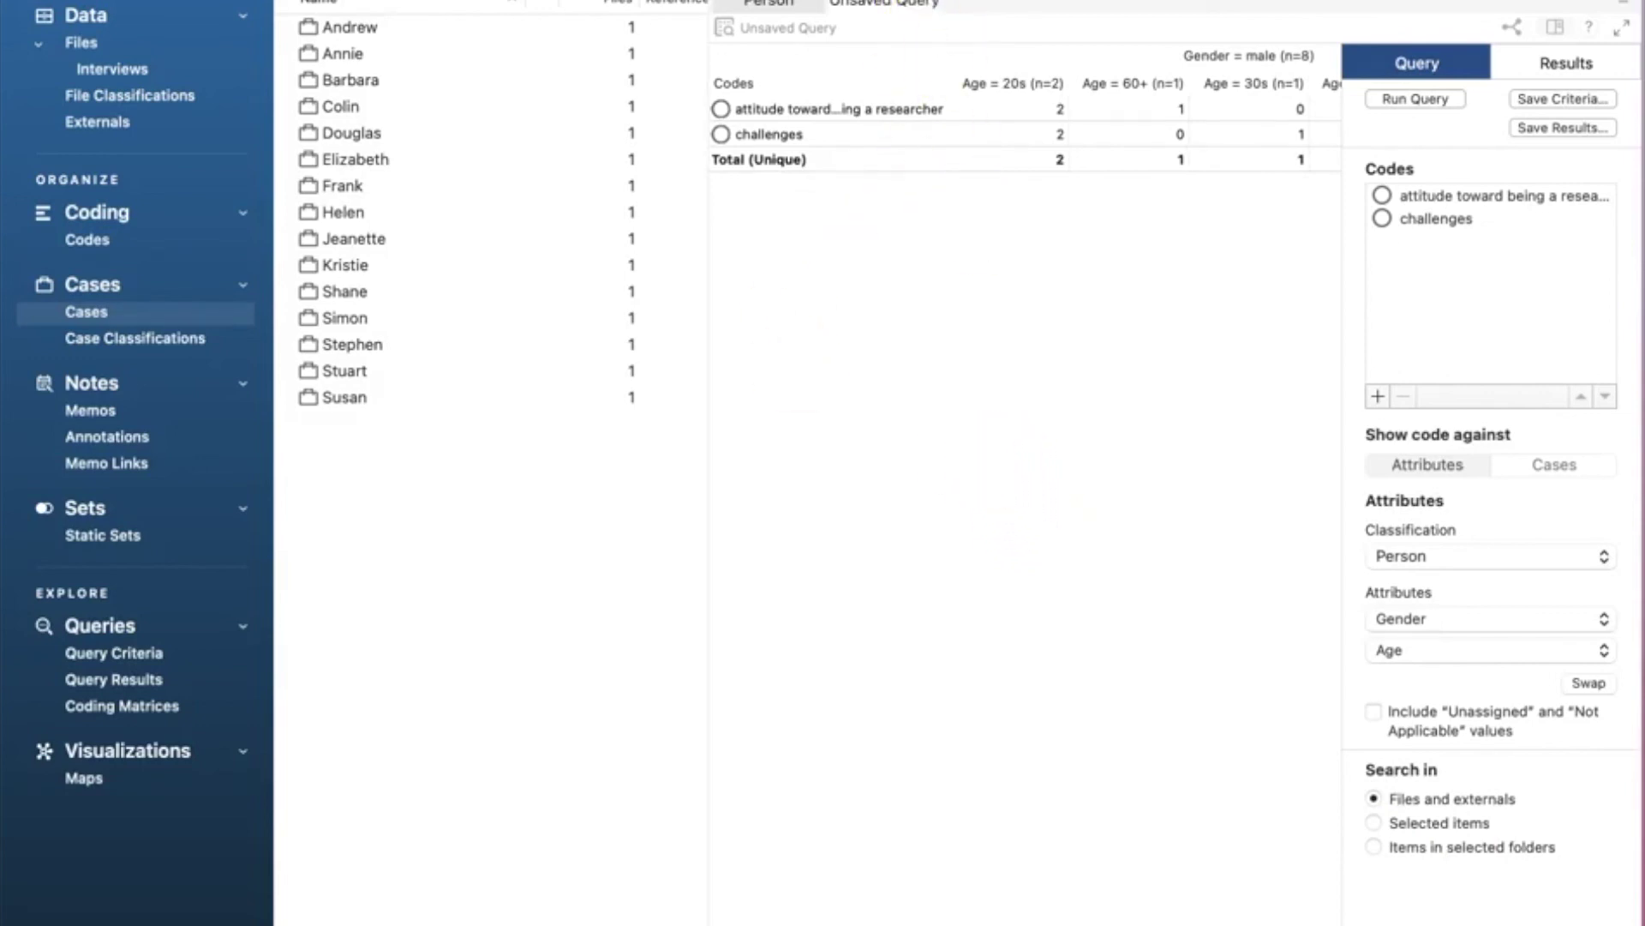
{"action": "left_click", "coordinate": [923, 7]}
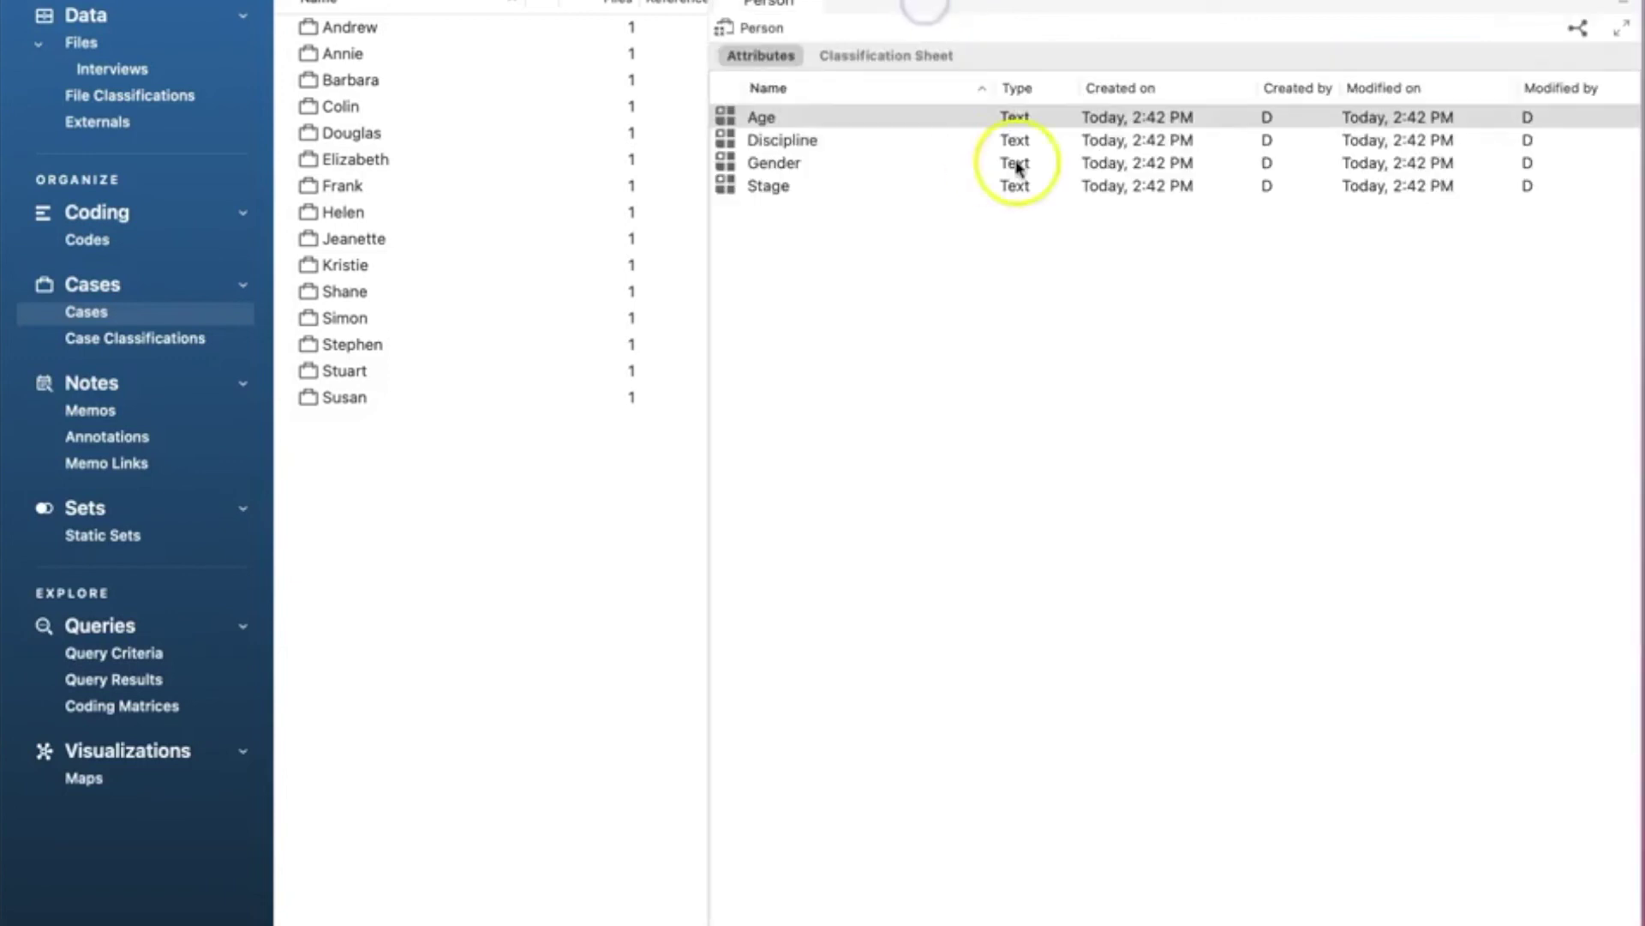
- Code all 15 interview files to every existing case in the Cases folder
{"action": "left_click", "coordinate": [86, 70]}
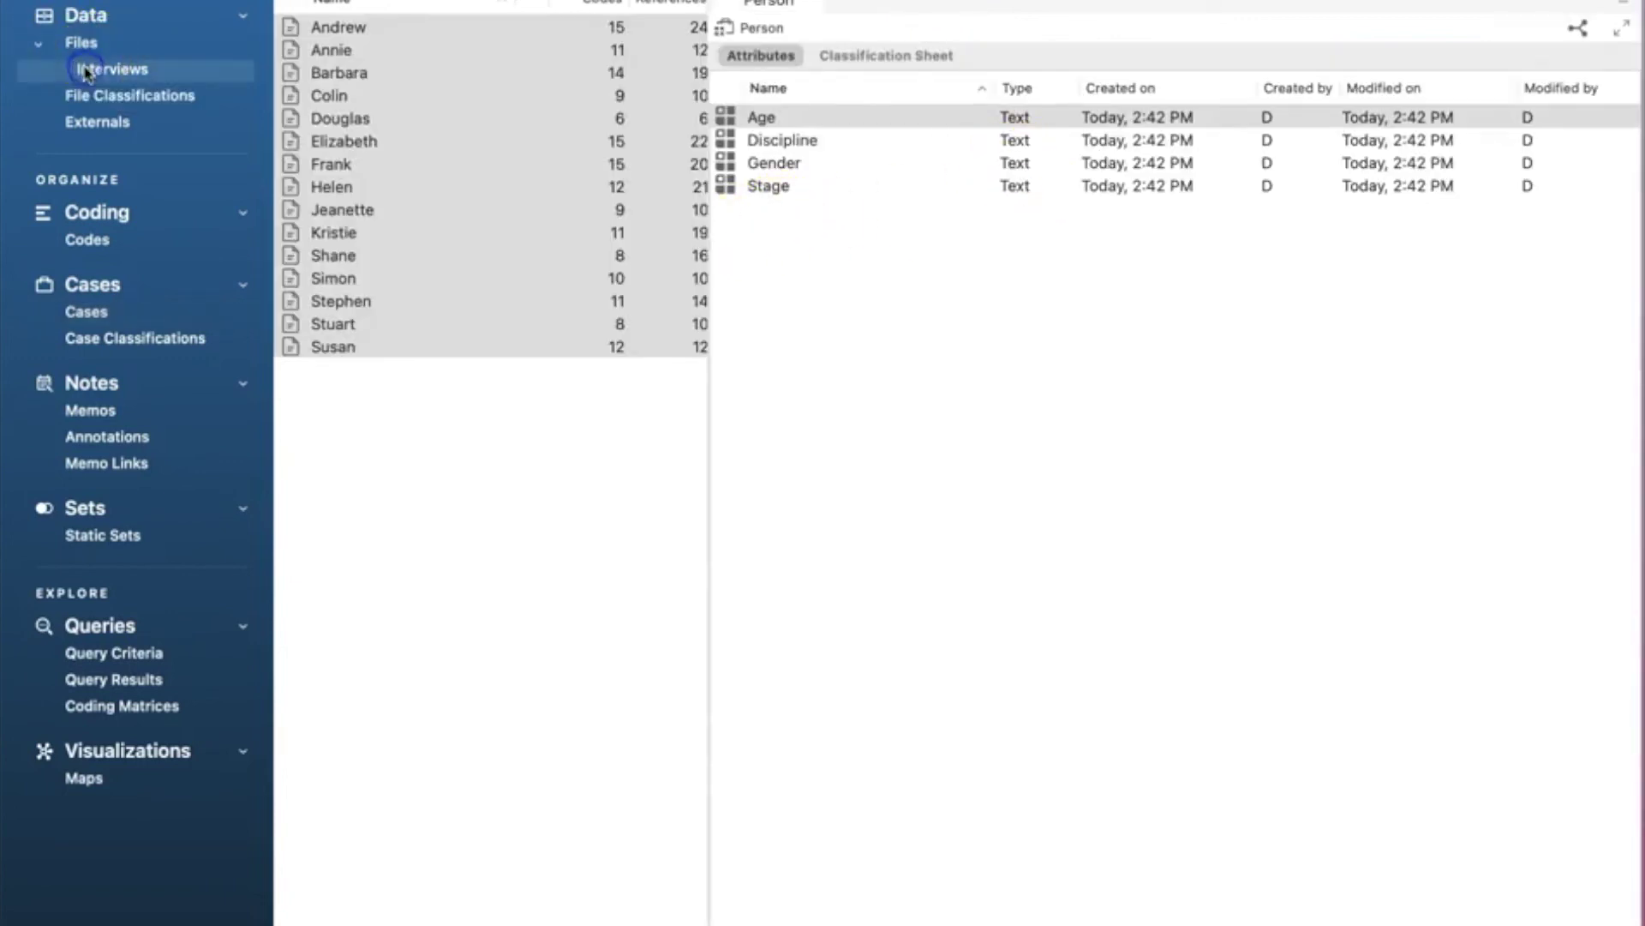
{"action": "left_click", "coordinate": [1201, 389]}
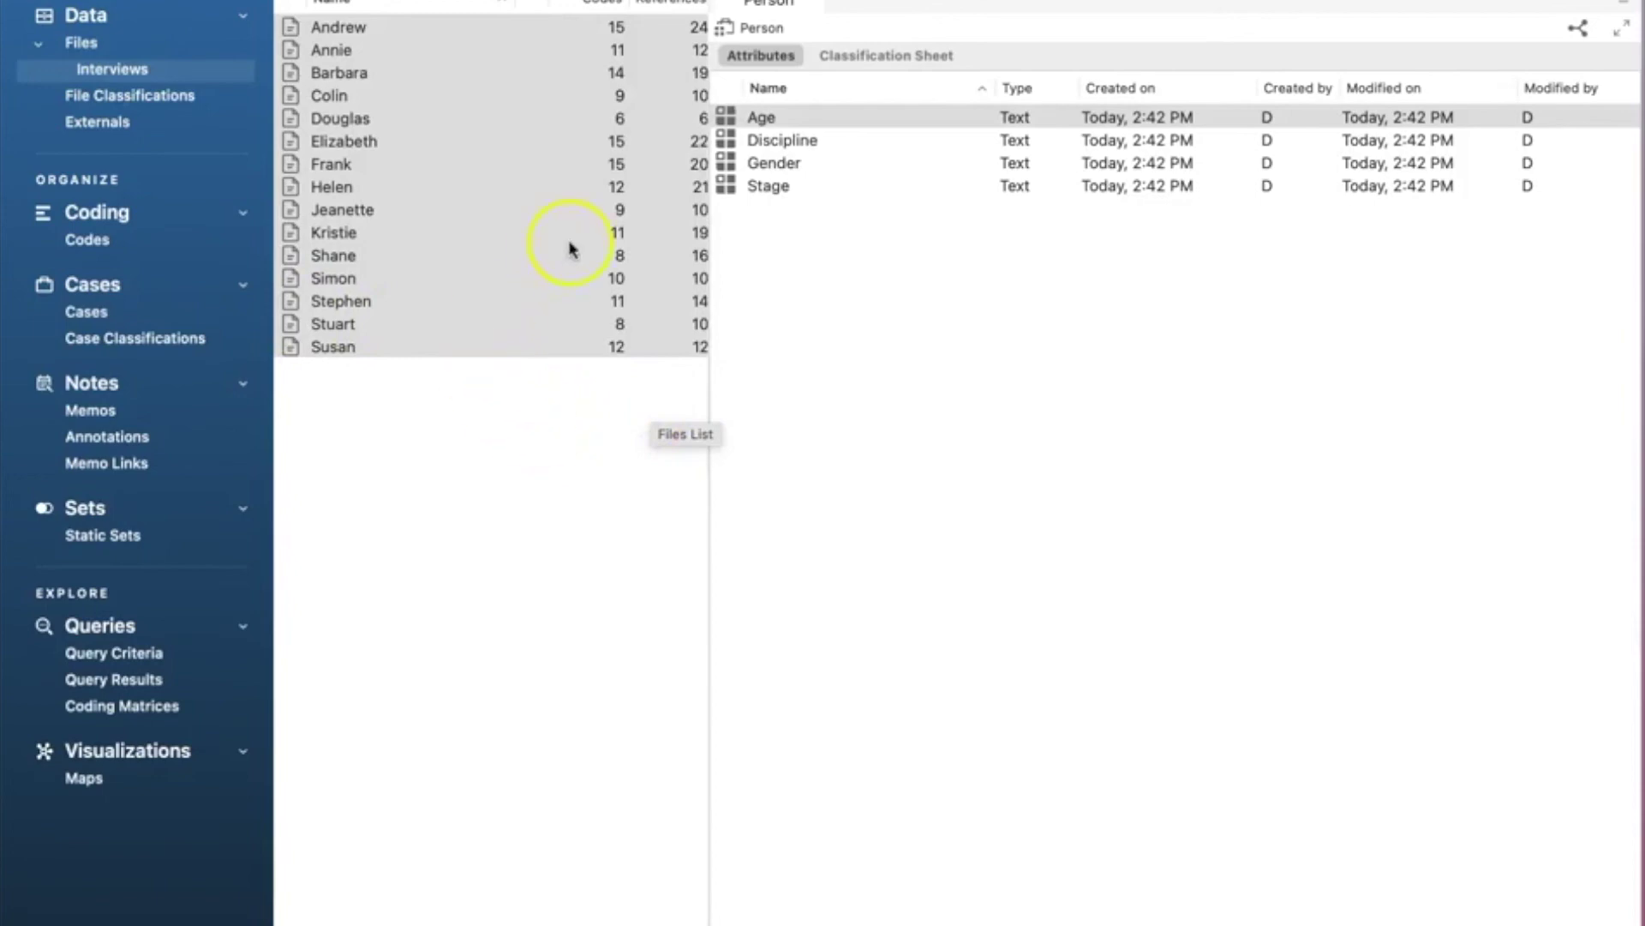
{"action": "right_click", "coordinate": [538, 279]}
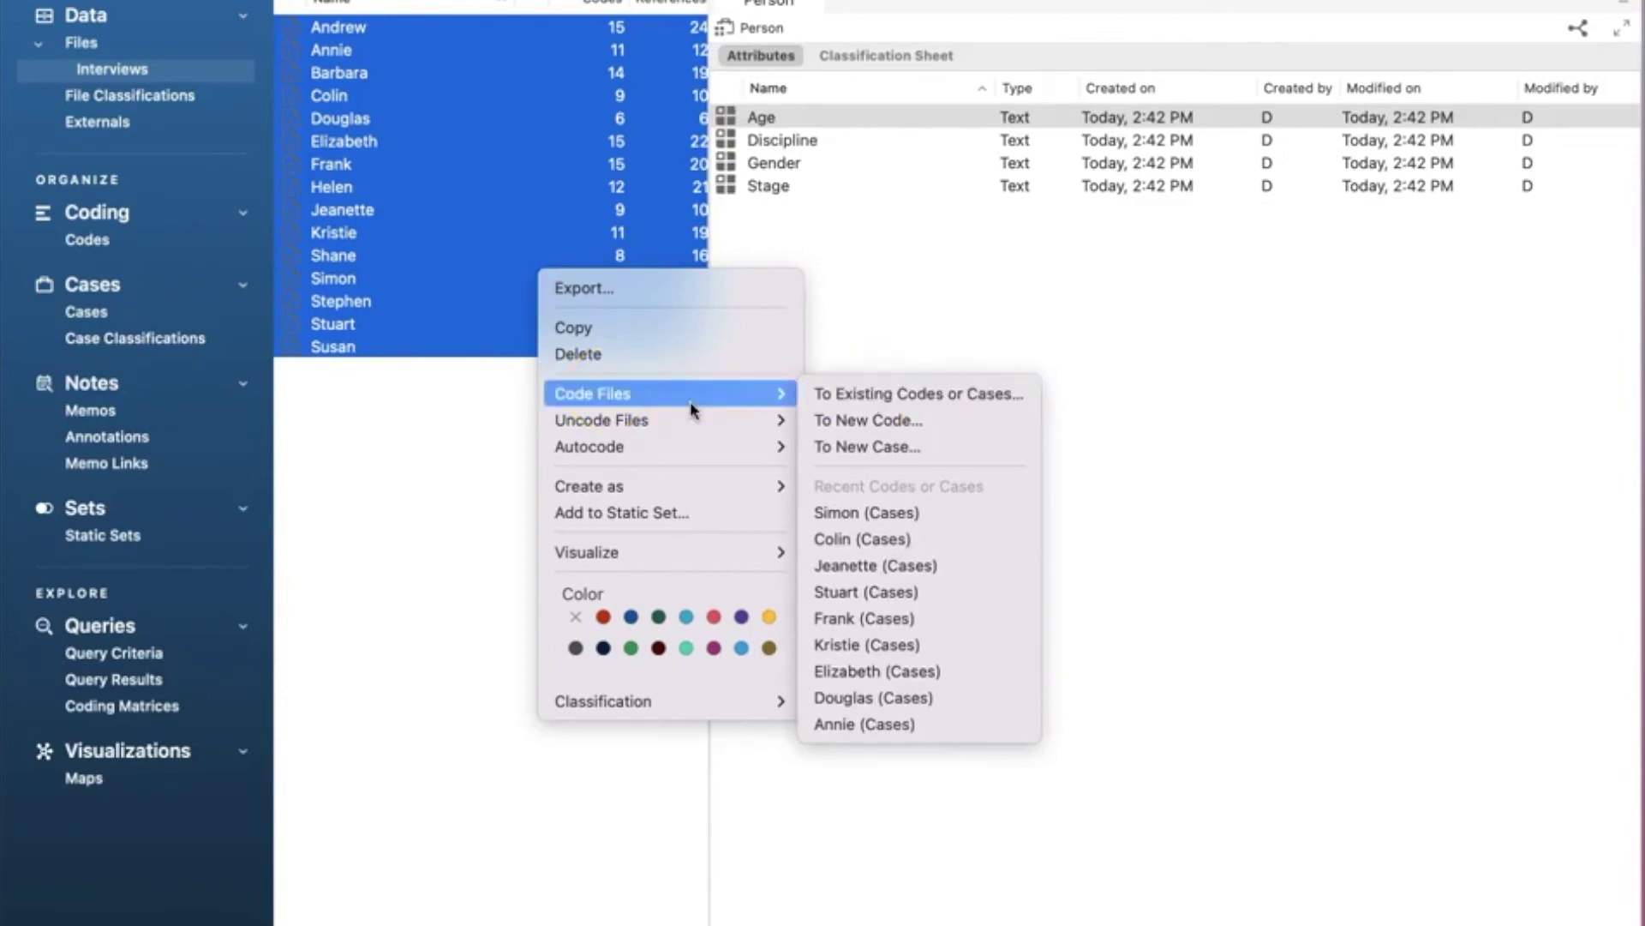
{"action": "left_click", "coordinate": [825, 402]}
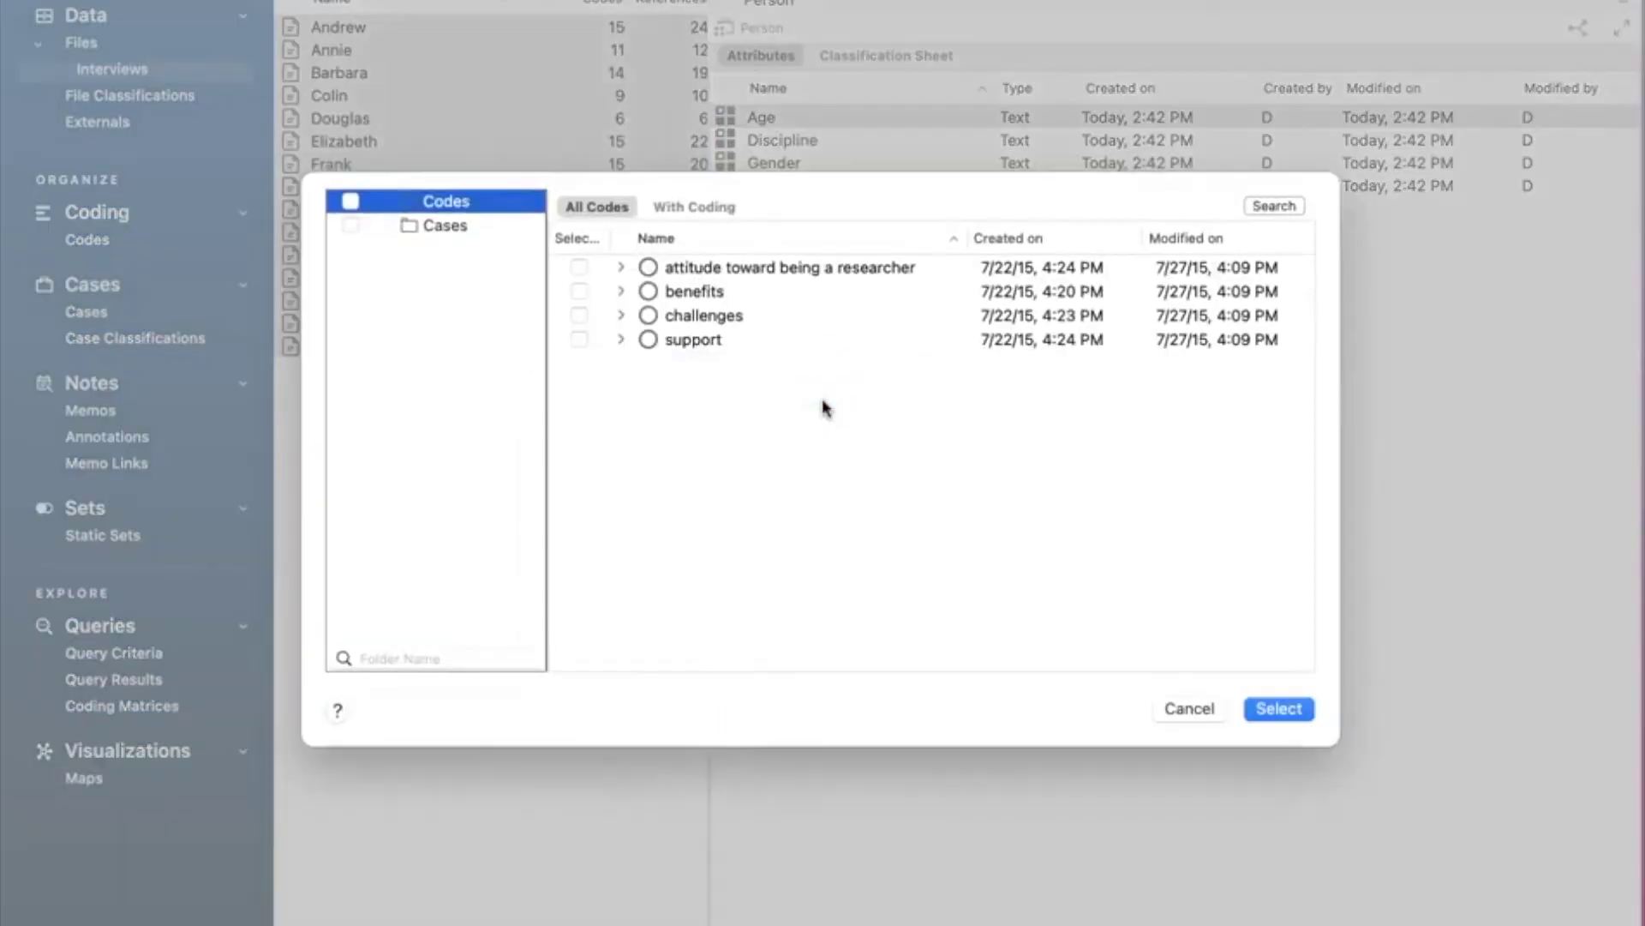
{"action": "left_click_drag", "start_coordinate": [821, 428], "coordinate": [794, 422]}
{"action": "left_click", "coordinate": [426, 228]}
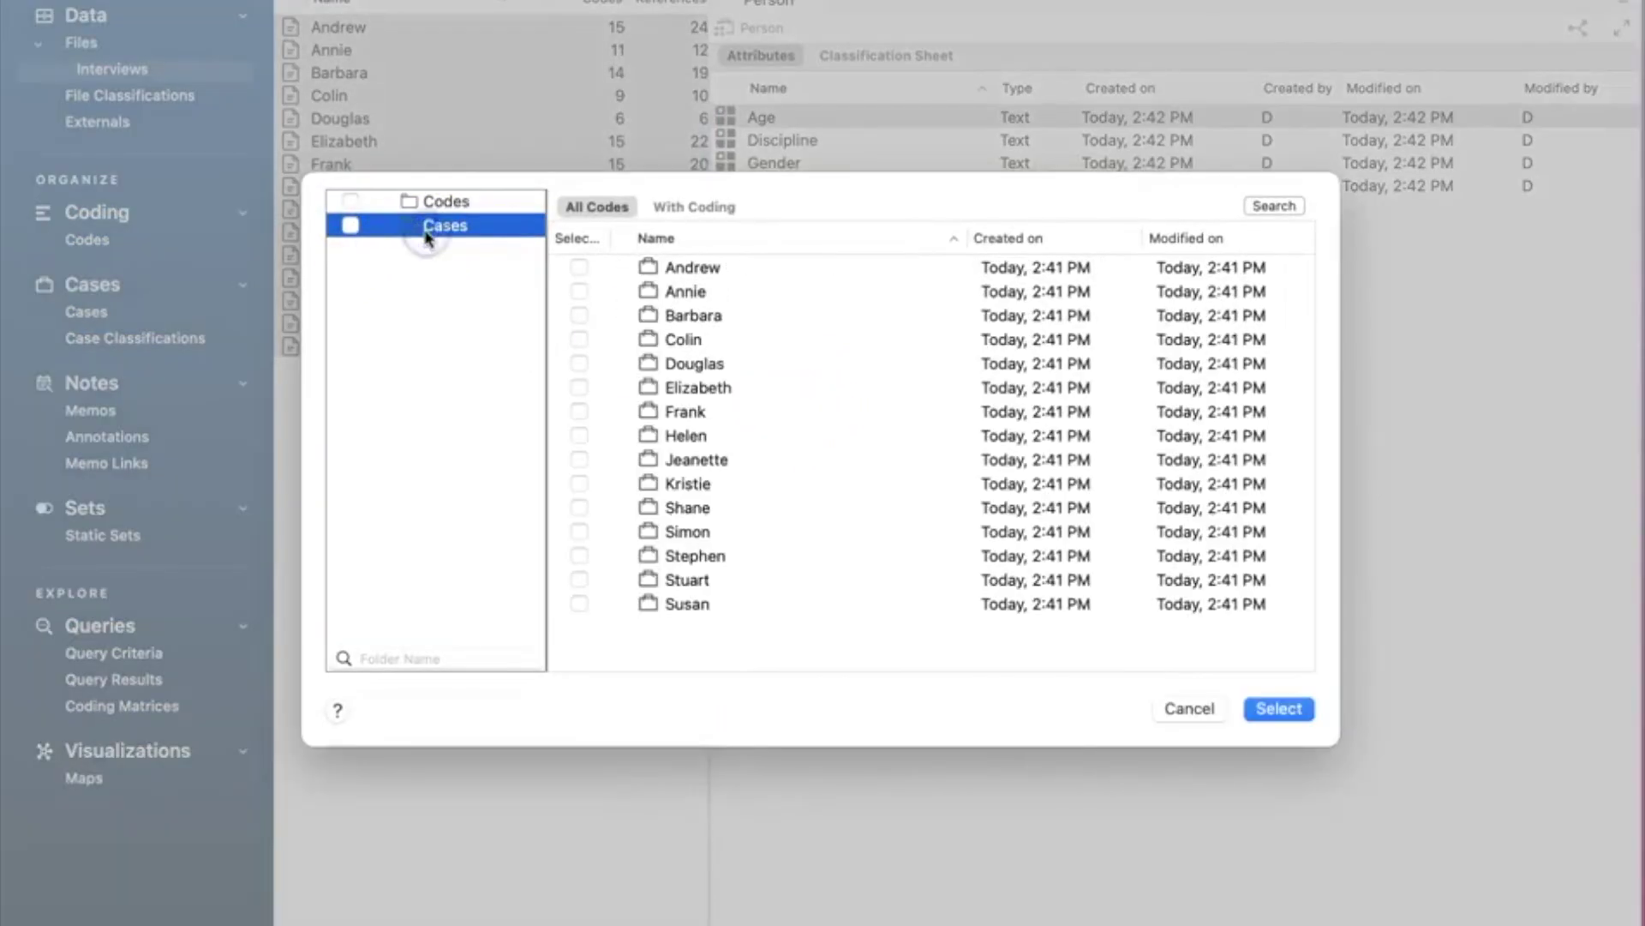
{"action": "left_click", "coordinate": [351, 228]}
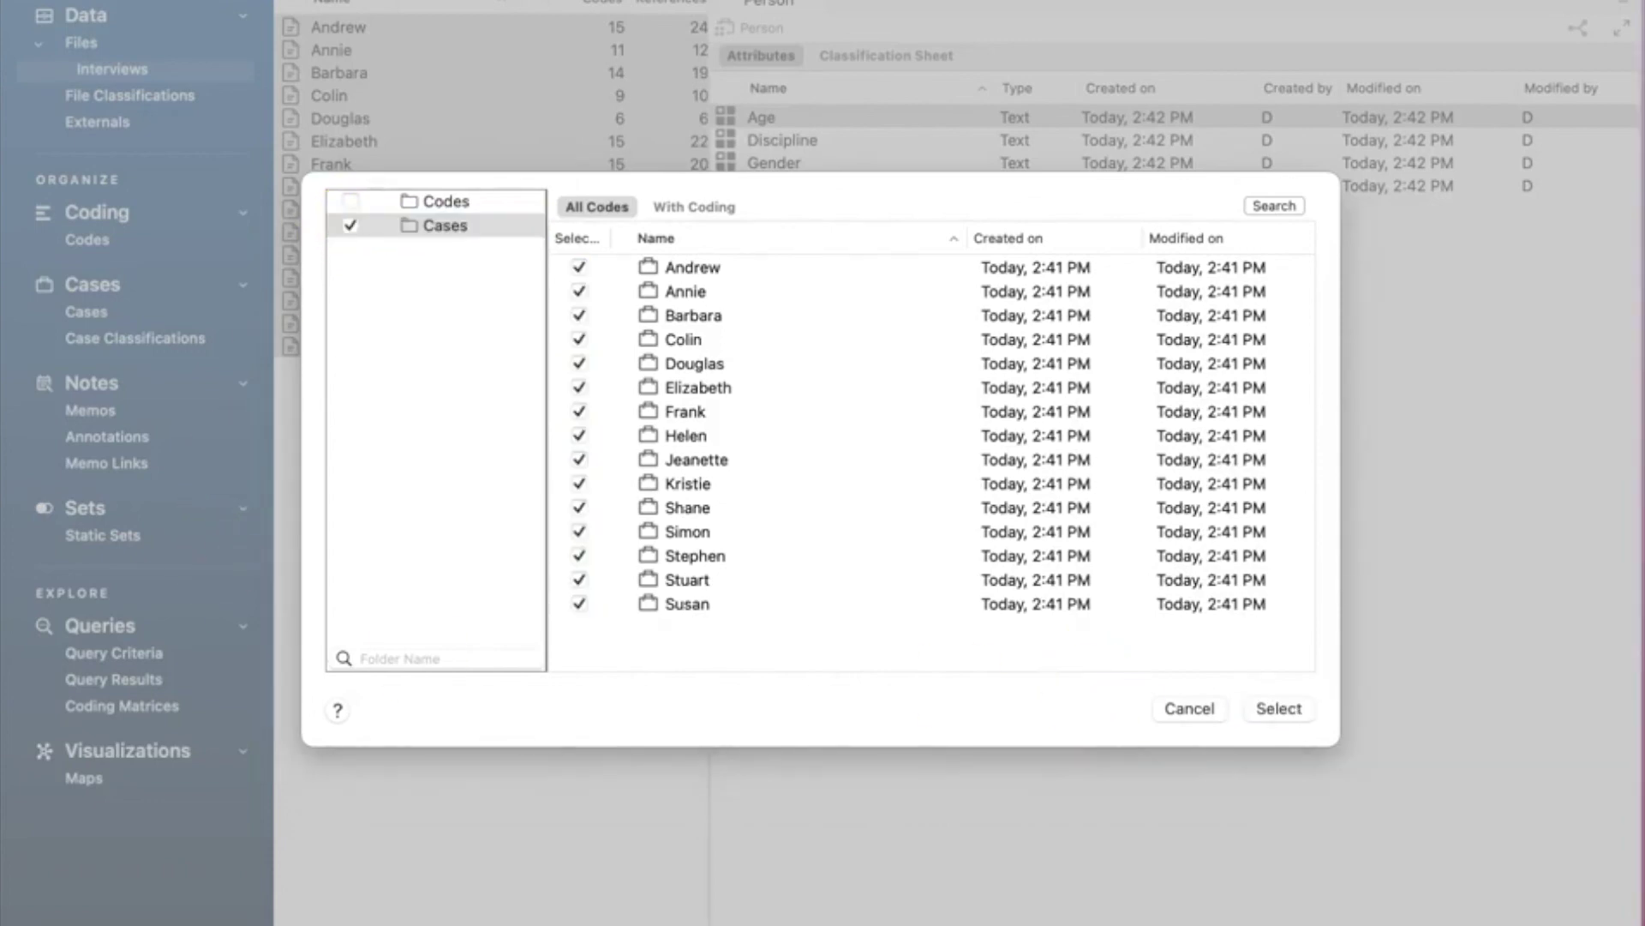
{"action": "left_click", "coordinate": [1188, 708]}
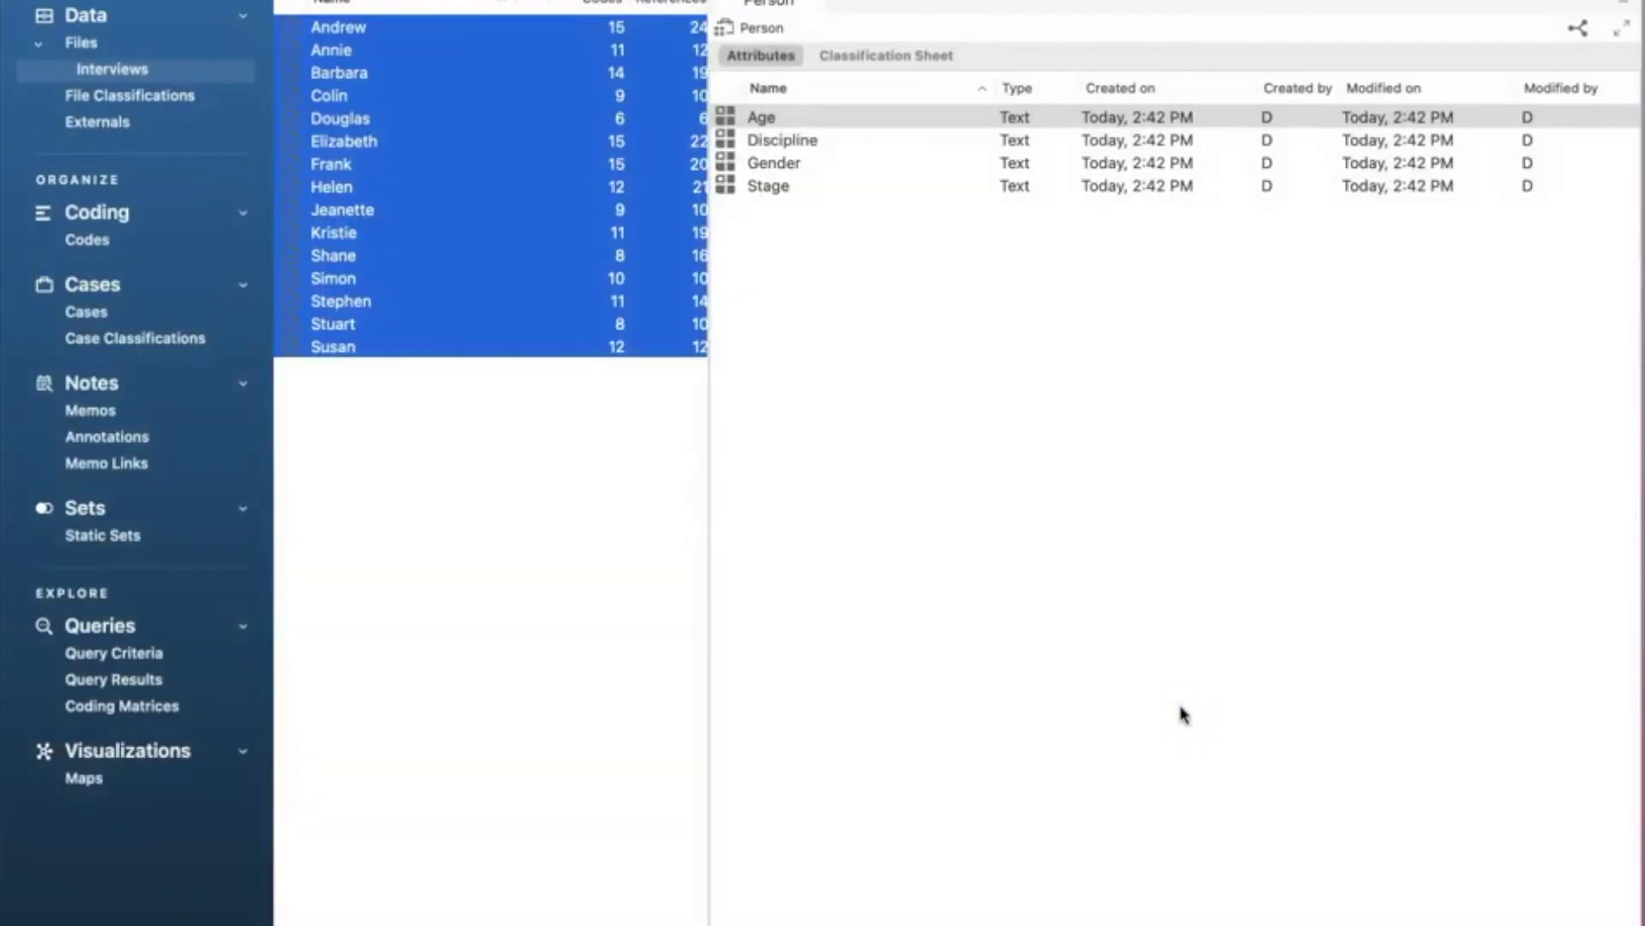